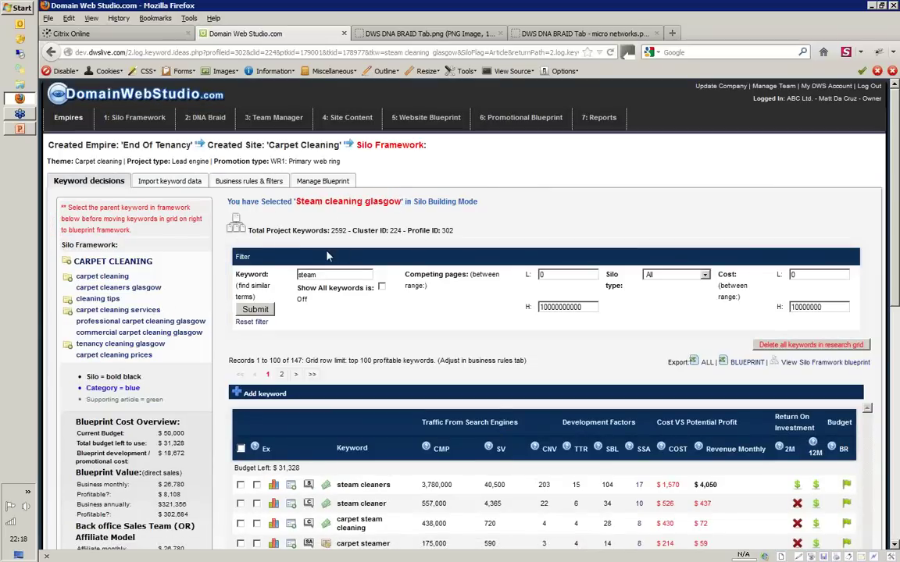
# Examine the keyword filter's term "steam" and the traffic, cost and revenue figures of the keywords in the research grid
pyautogui.doubleClick(306, 274)
pyautogui.doubleClick(327, 276)
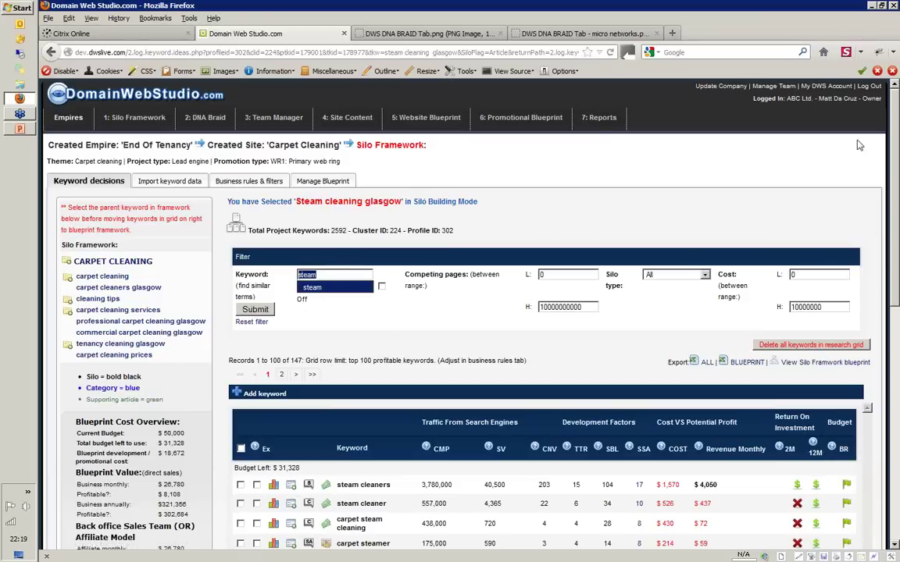
pyautogui.scroll(-1, 895, 129)
pyautogui.scroll(-5, 895, 129)
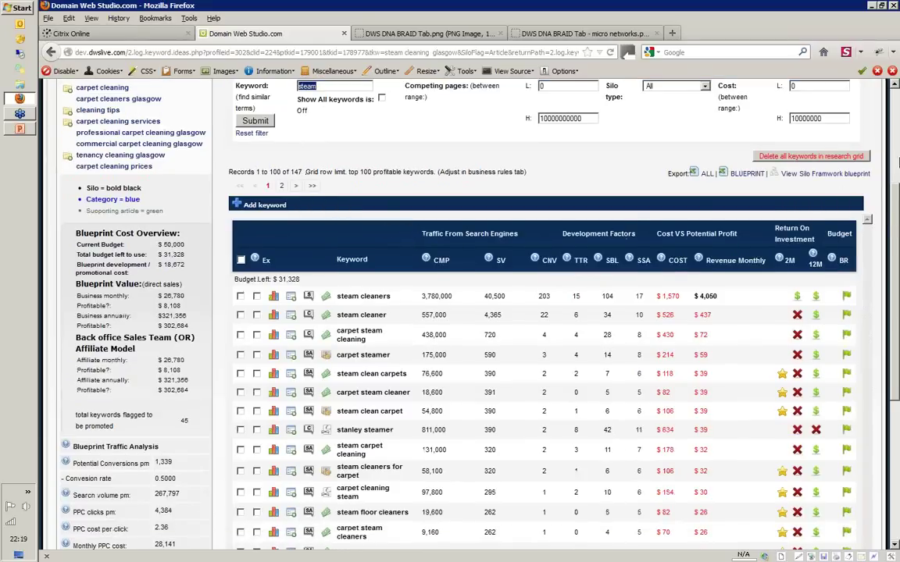
pyautogui.scroll(-5, 897, 219)
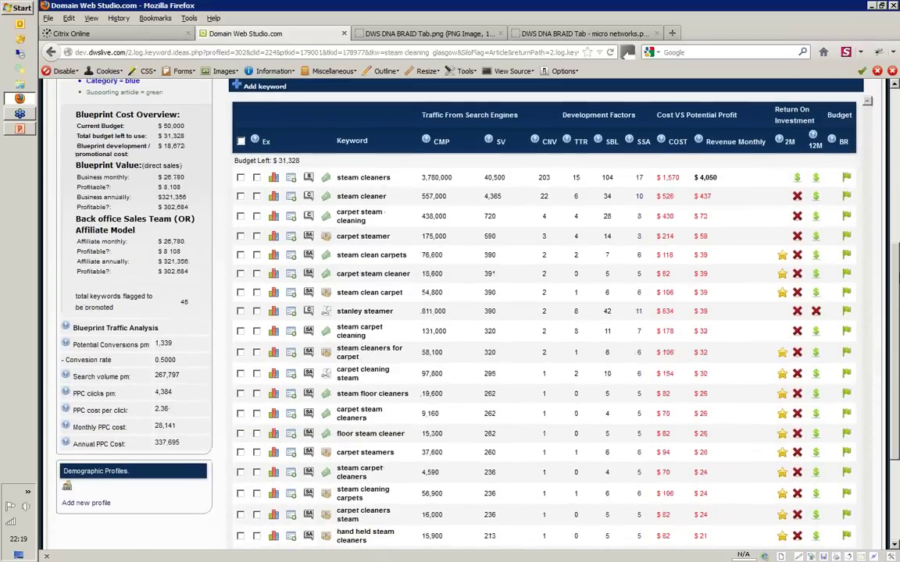
pyautogui.scroll(2, 537, 186)
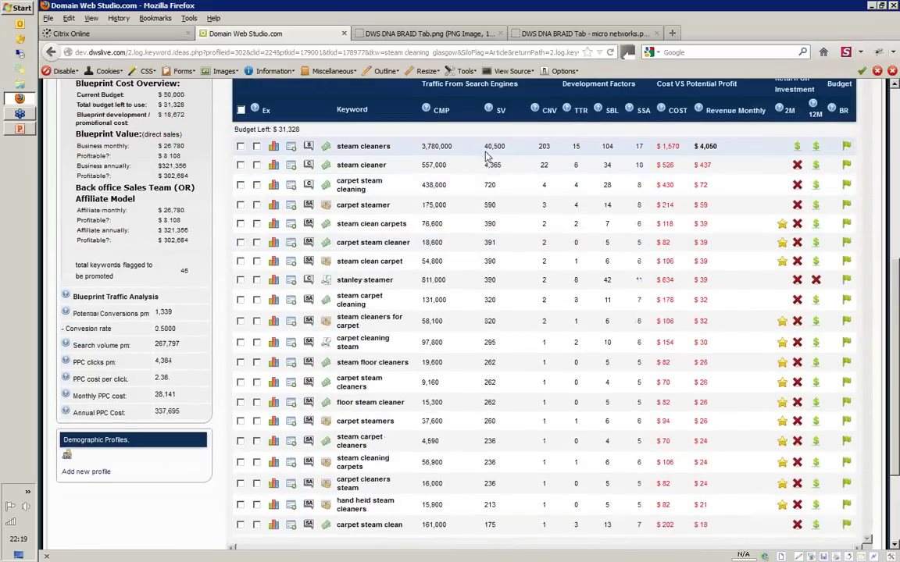
pyautogui.moveTo(896, 328); pyautogui.dragTo(894, 210)
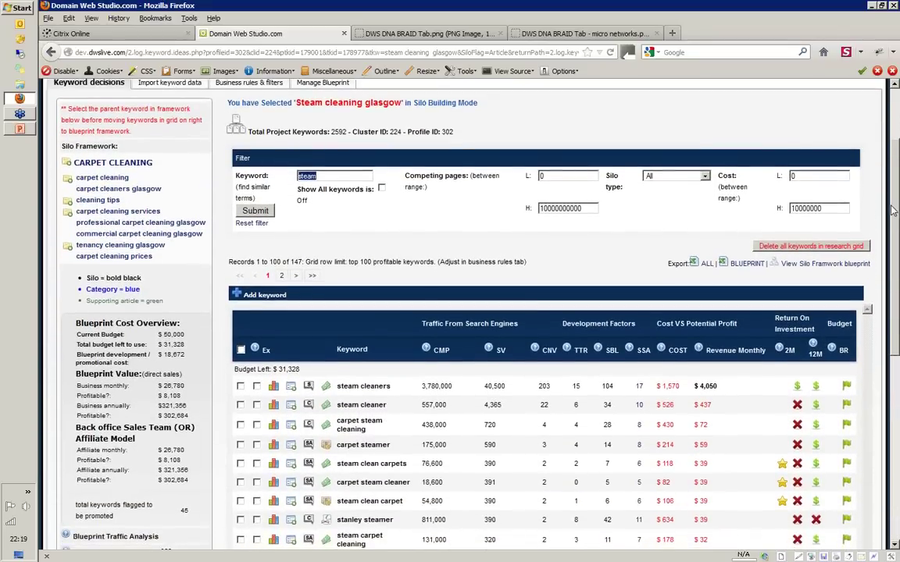
pyautogui.scroll(-2, 829, 208)
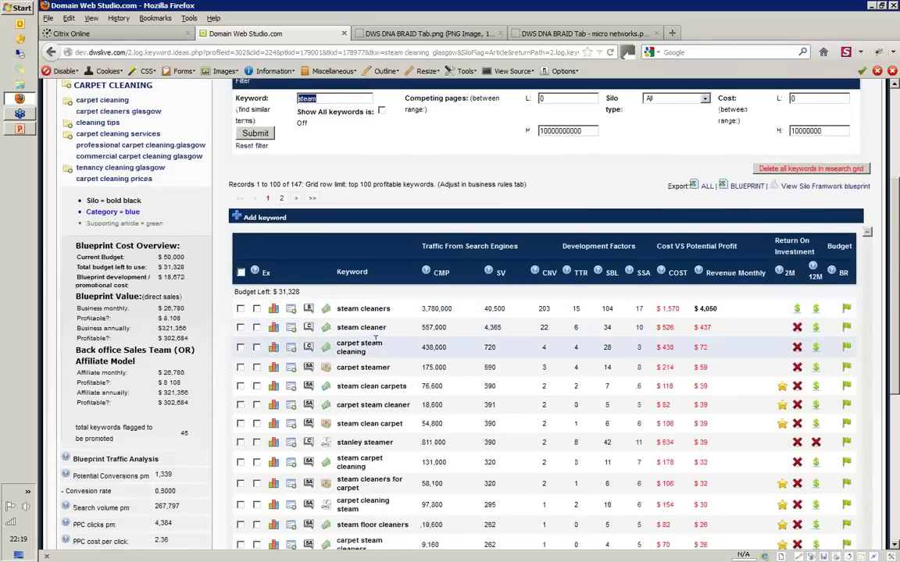
# Search the page for "steam", highlight all matches and look through the matching keywords in the grid
pyautogui.hotkey('ctrl', 'f')
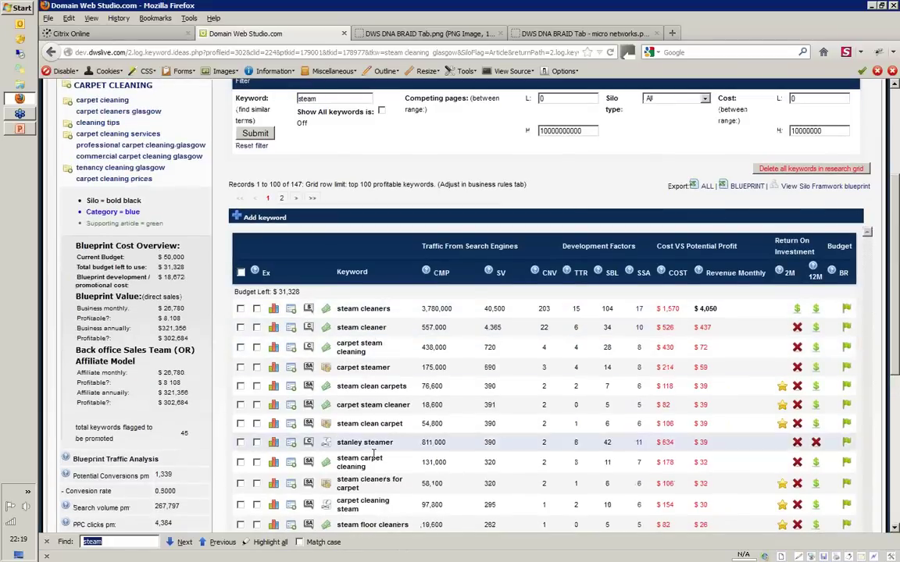
pyautogui.click(272, 544)
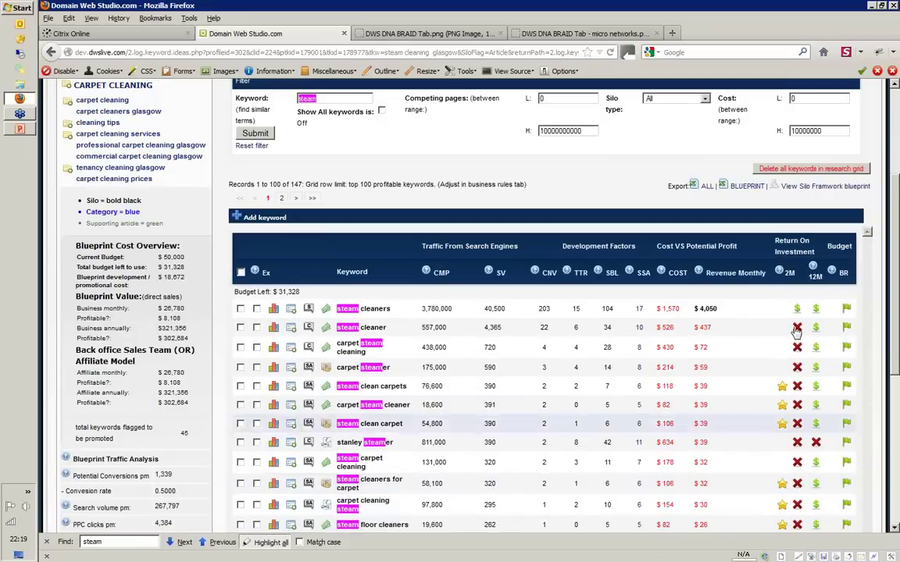
pyautogui.scroll(-3, 896, 190)
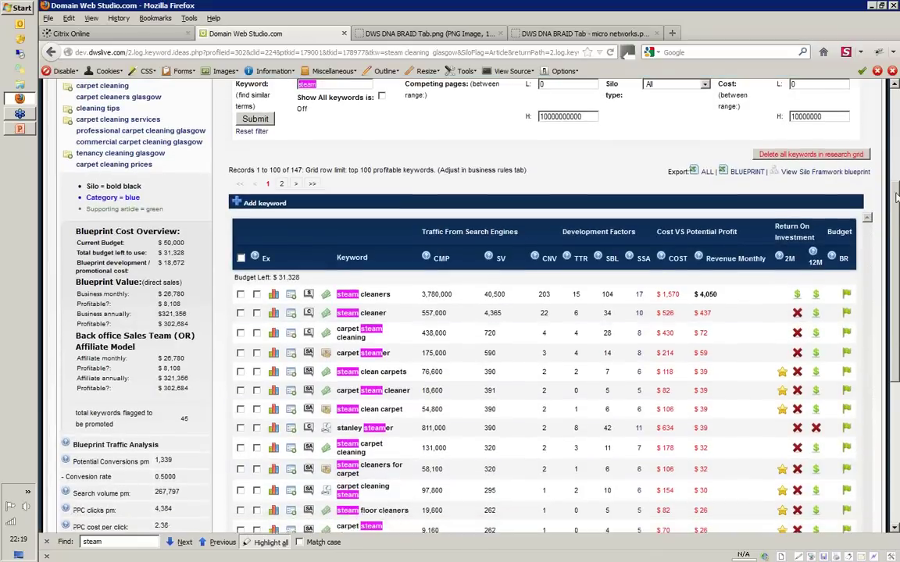
pyautogui.scroll(-1, 896, 189)
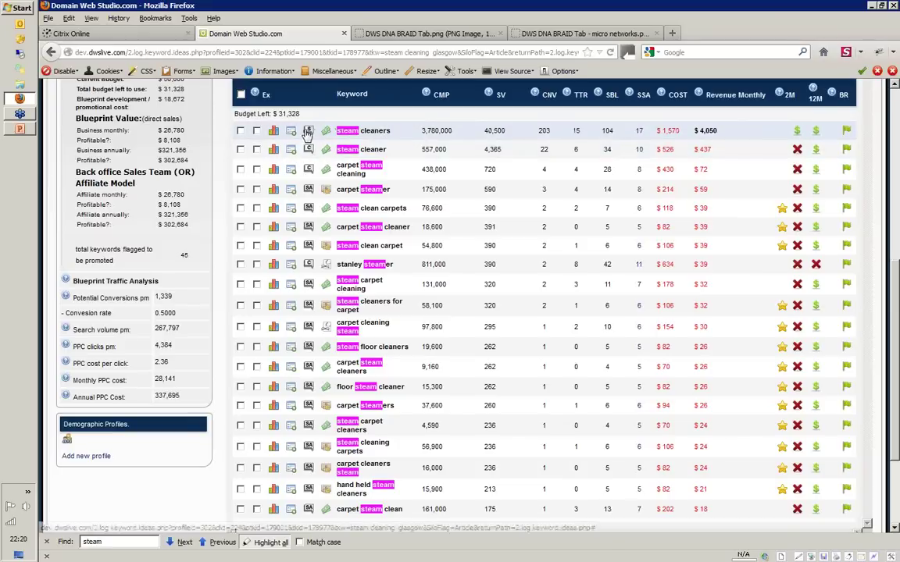
# Select the keywords steam cleaners, steam cleaner, carpet steam cleaning, carpet steamer and steam clean carpets, and clear the selection again
pyautogui.click(240, 130)
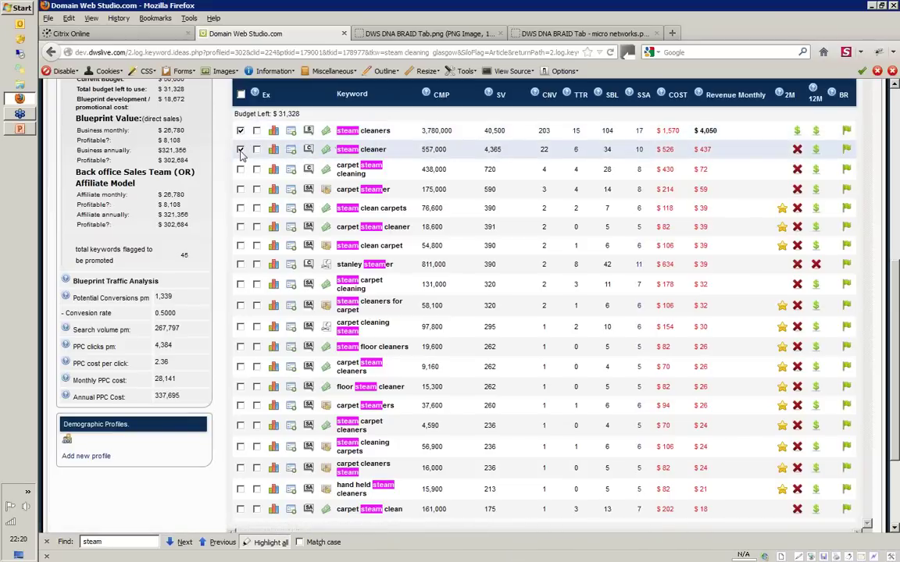
pyautogui.click(239, 149)
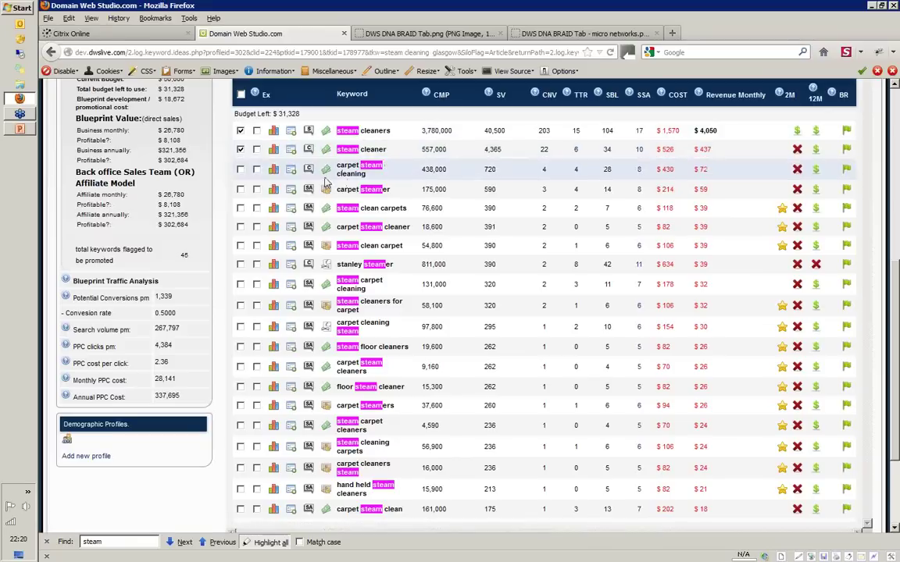
pyautogui.click(240, 170)
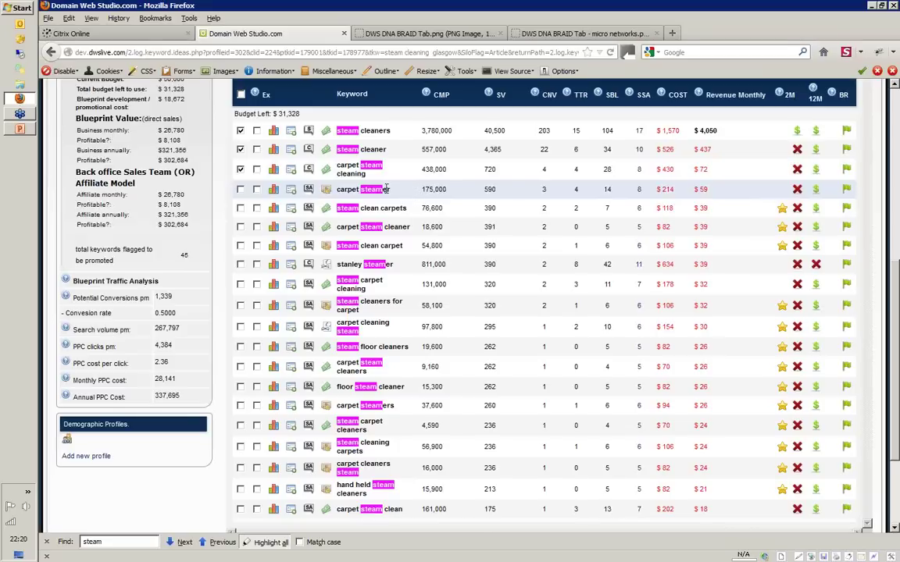
pyautogui.click(240, 189)
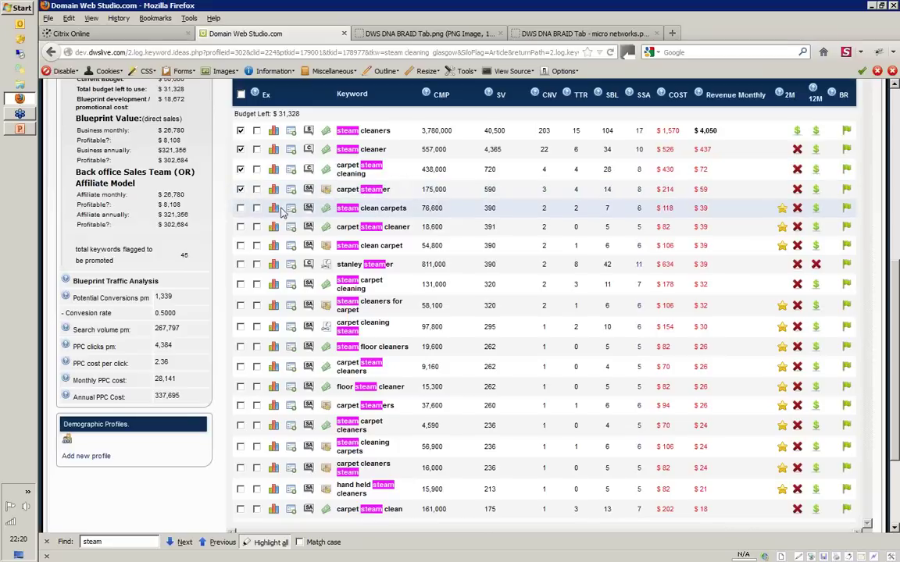
pyautogui.click(240, 209)
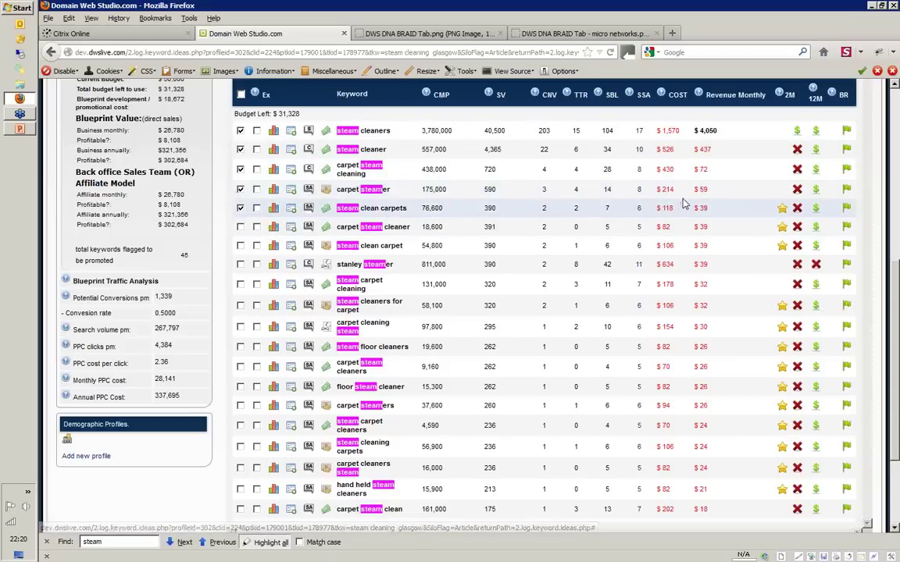
pyautogui.scroll(-3, 806, 257)
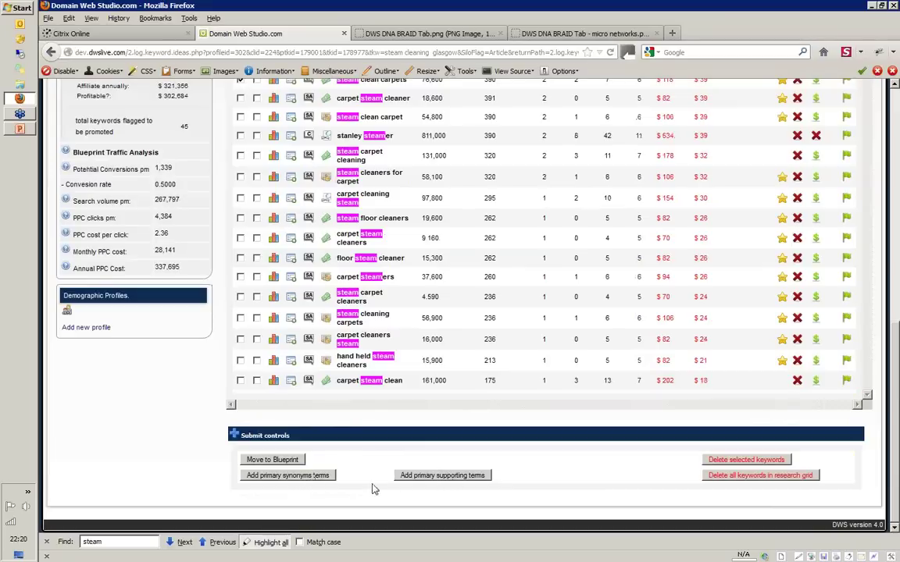
pyautogui.scroll(10, 896, 394)
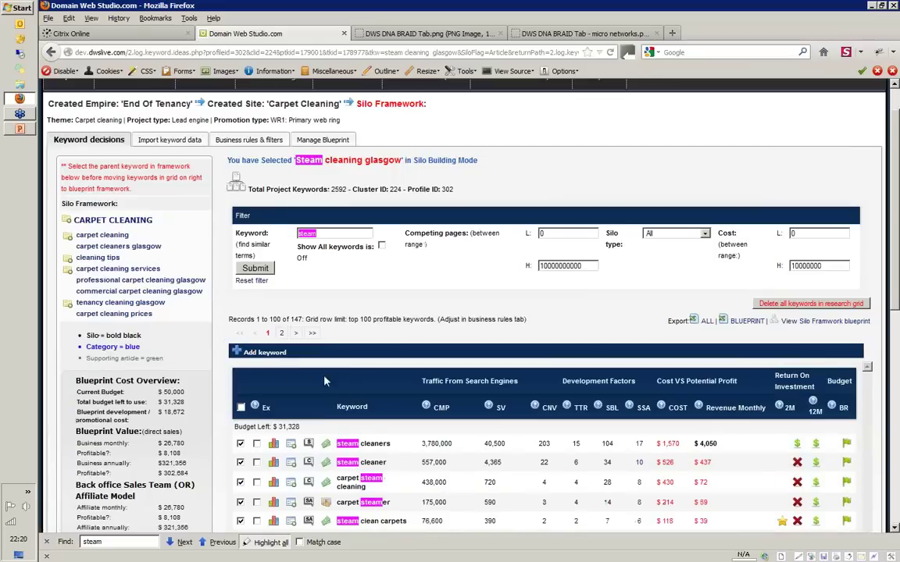
pyautogui.moveTo(891, 175); pyautogui.dragTo(896, 238)
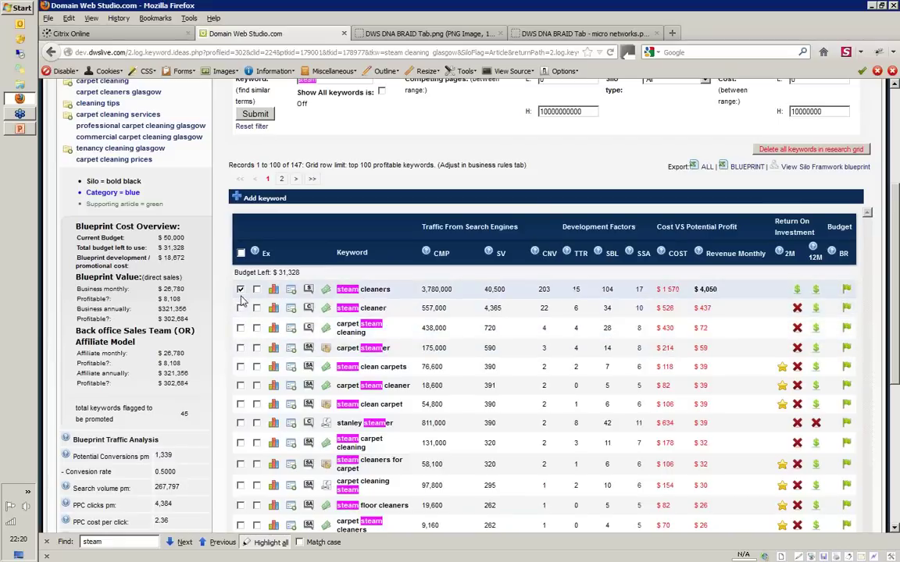
# Expand the carpet cleaning services category in the silo framework, and search the page for "service", stepping through the matches
pyautogui.click(69, 115)
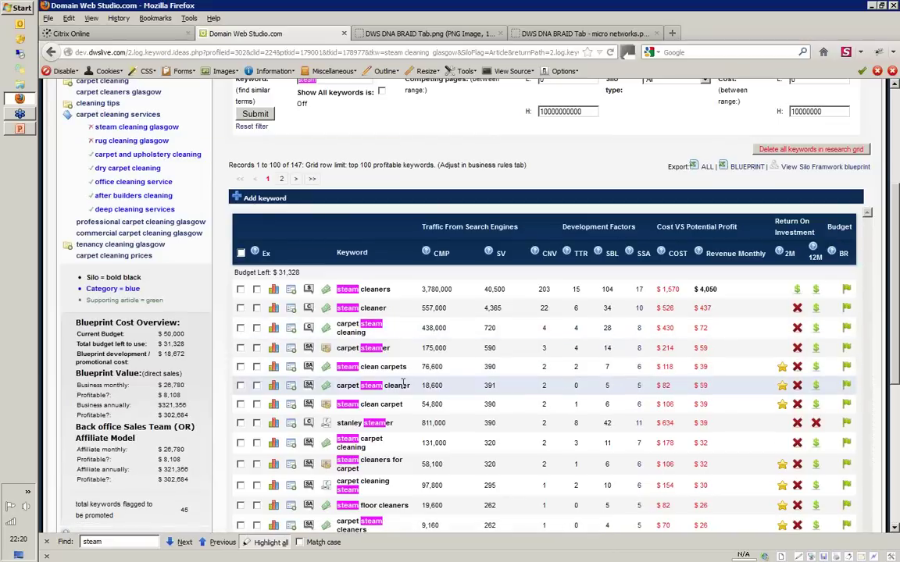
pyautogui.doubleClick(105, 542)
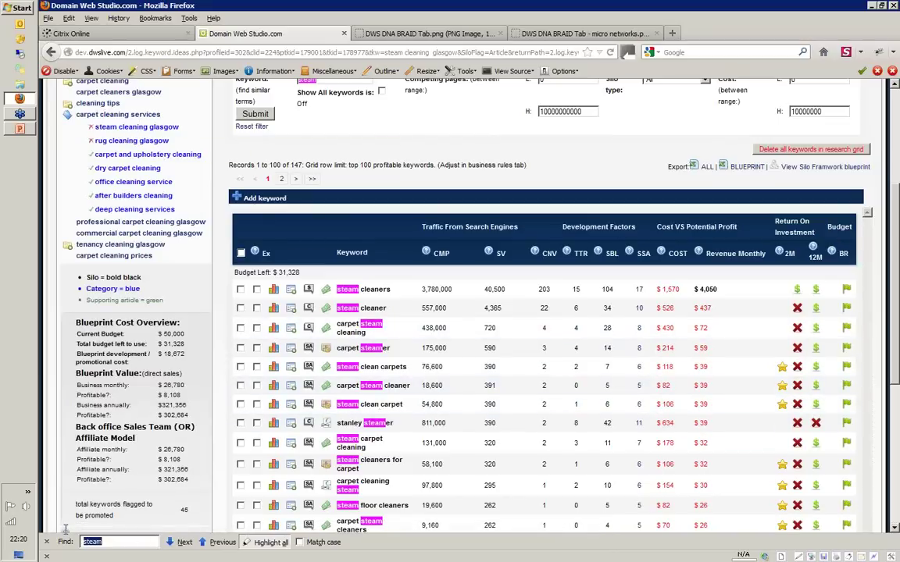
pyautogui.write('service')
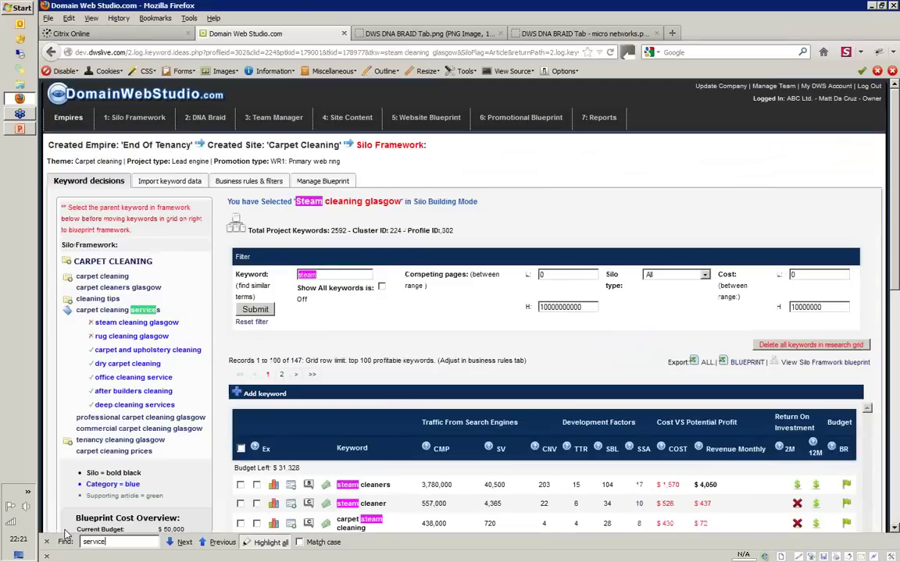
pyautogui.click(182, 542)
pyautogui.click(184, 543)
pyautogui.click(185, 542)
pyautogui.click(185, 543)
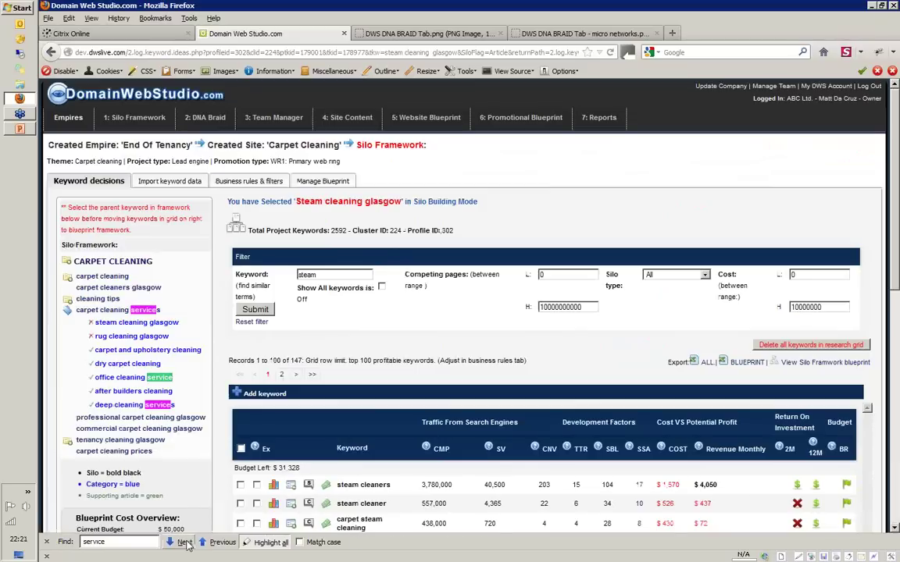
pyautogui.scroll(-6, 804, 187)
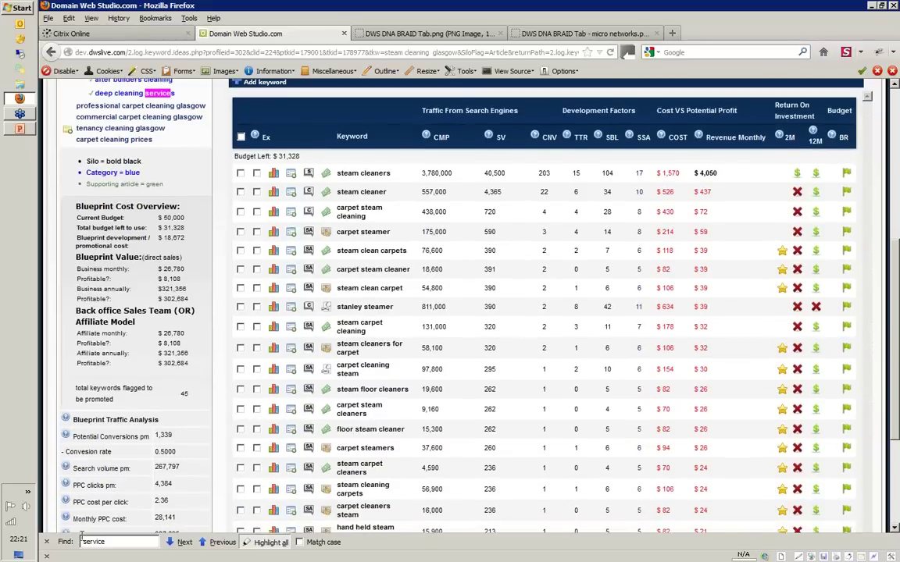
pyautogui.moveTo(105, 545); pyautogui.dragTo(81, 541)
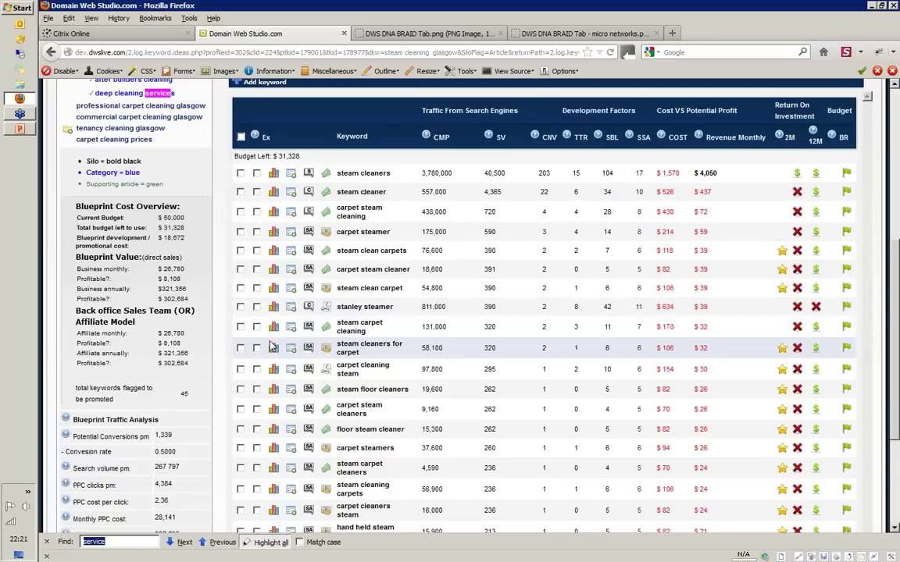
pyautogui.click(46, 542)
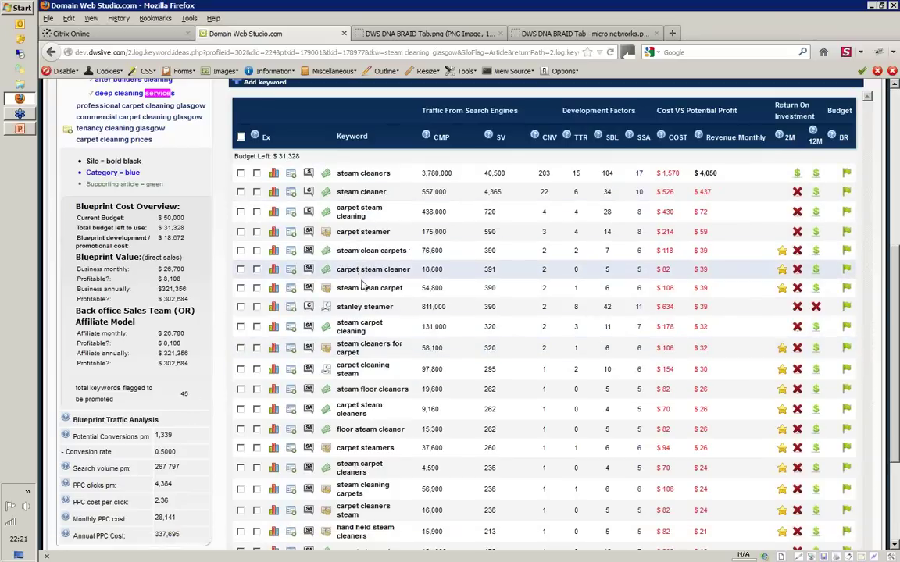
# Mark the stanley steamer keyword in the grid and go back to the filter and silo framework
pyautogui.tripleClick(341, 309)
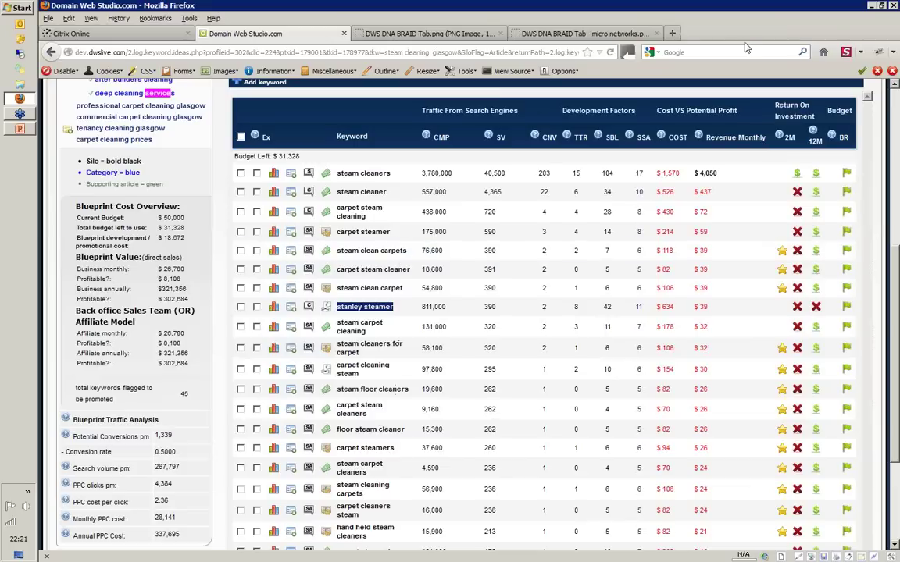
pyautogui.scroll(7, 896, 279)
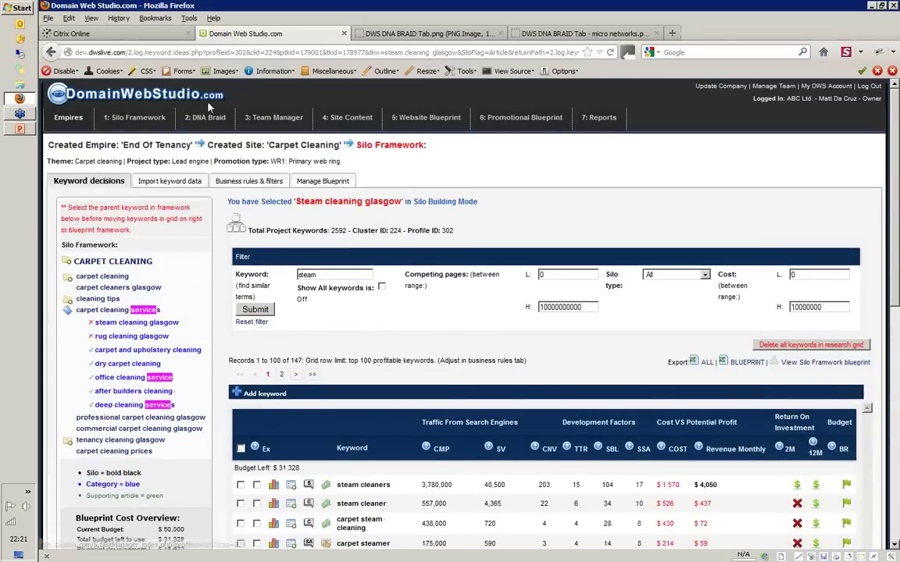
pyautogui.moveTo(117, 118)
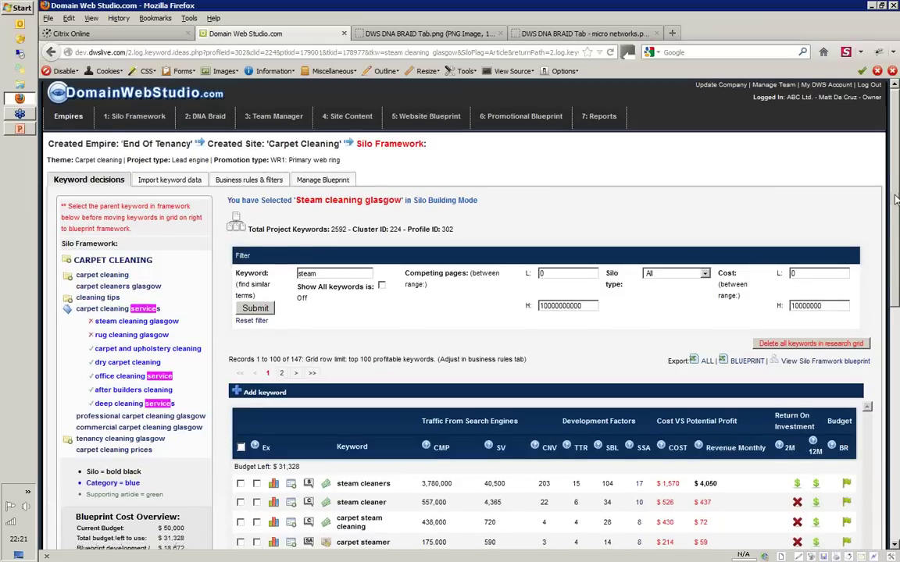
pyautogui.scroll(-2, 895, 198)
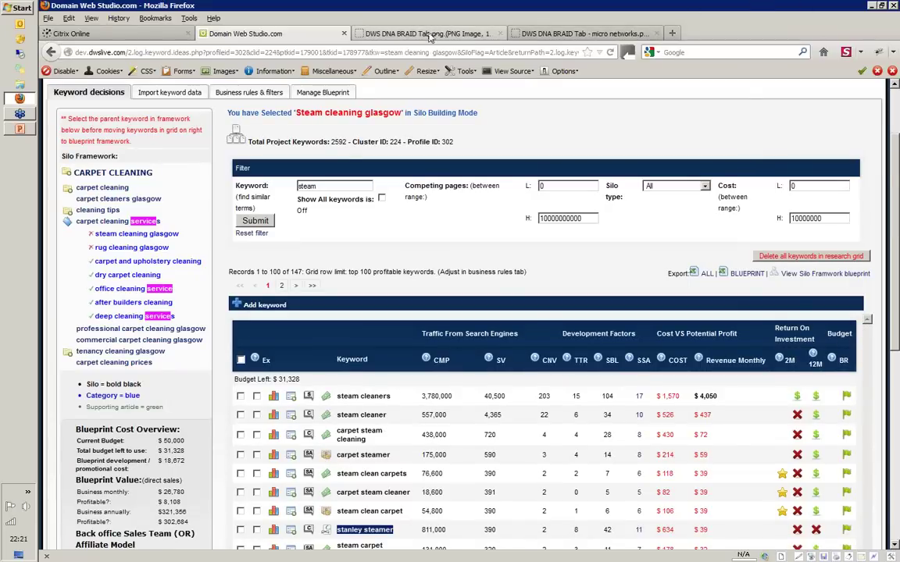
# Highlight all occurrences of "steam" again and compare the grid keywords with the steam cleaning glasgow category in the silo framework
pyautogui.click(321, 186)
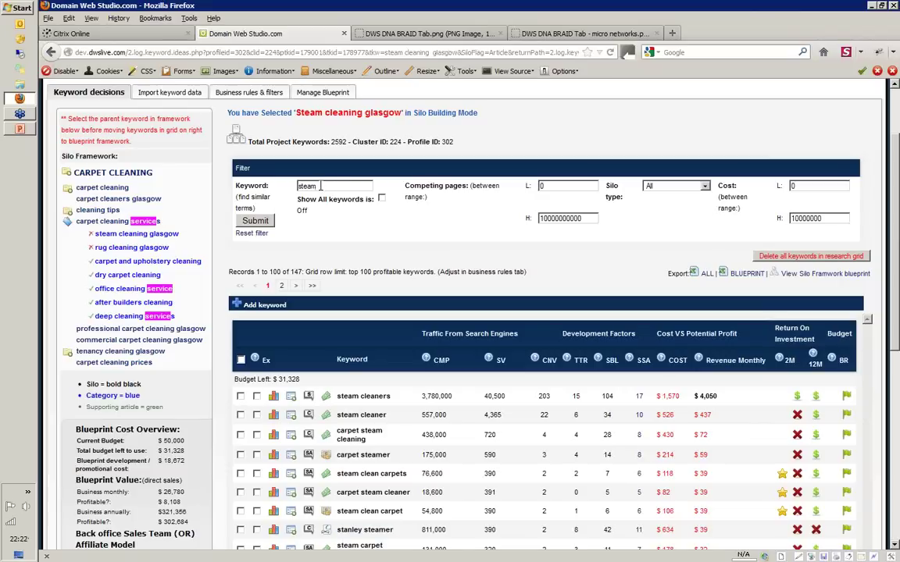
pyautogui.moveTo(321, 186); pyautogui.dragTo(287, 186)
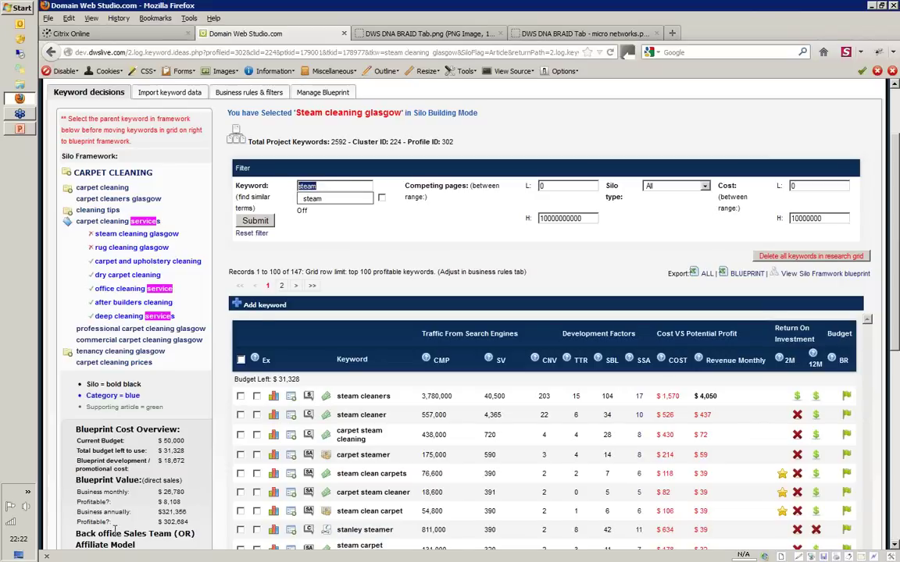
pyautogui.hotkey('ctrl', 'f')
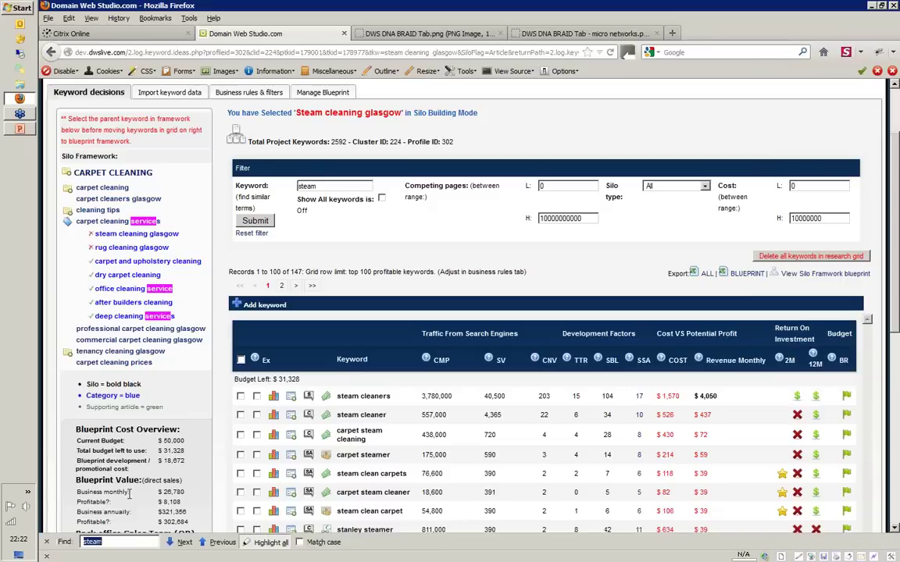
pyautogui.click(264, 543)
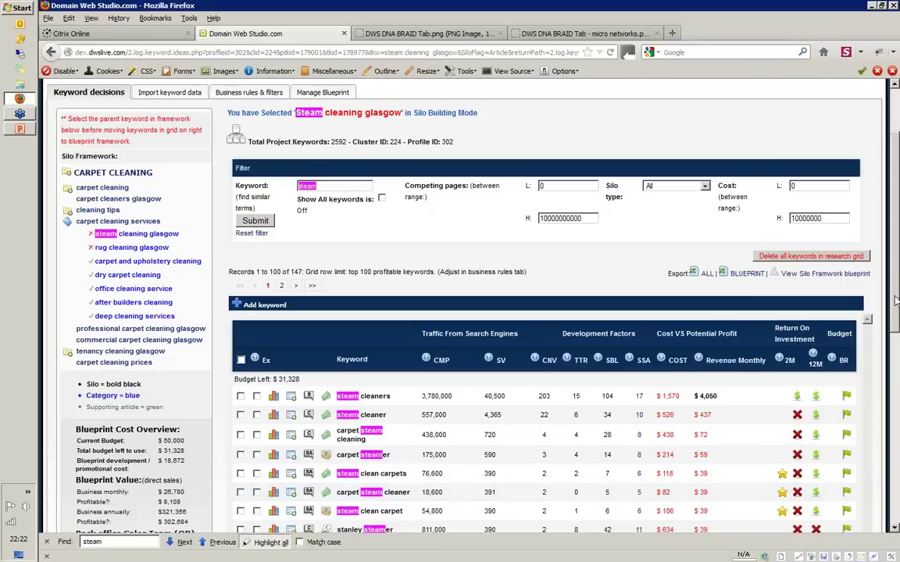
pyautogui.scroll(-2, 896, 314)
pyautogui.scroll(-5, 896, 315)
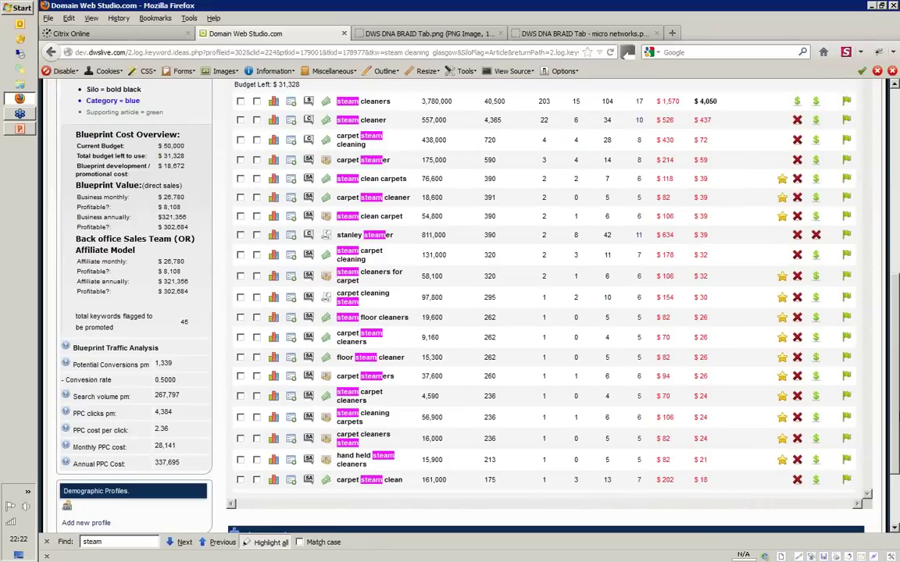
pyautogui.scroll(1, 895, 396)
pyautogui.moveTo(894, 396); pyautogui.dragTo(896, 317)
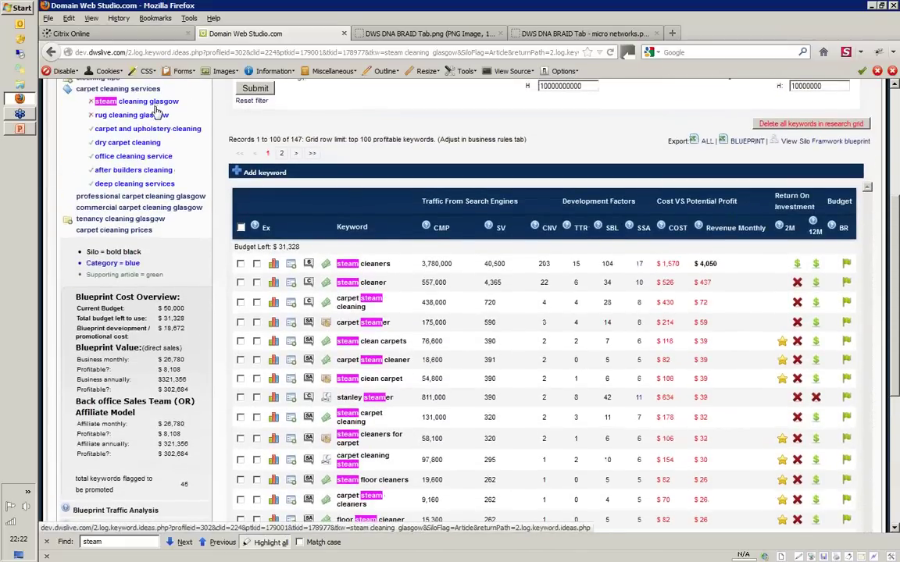
# Search the page for "cleaning" and compare the highlighted matches across the categories of the silo framework
pyautogui.moveTo(157, 111)
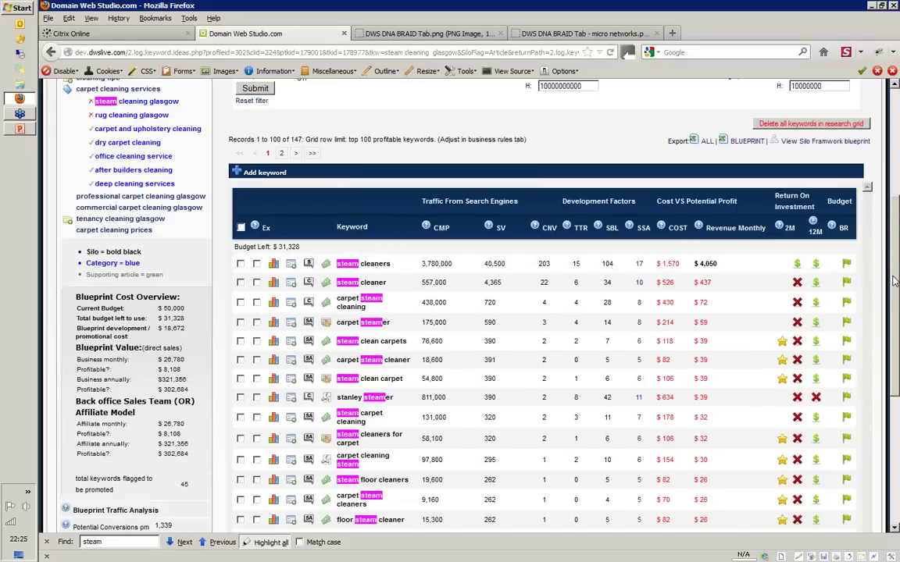
pyautogui.moveTo(896, 281); pyautogui.dragTo(897, 190)
pyautogui.scroll(-1, 897, 190)
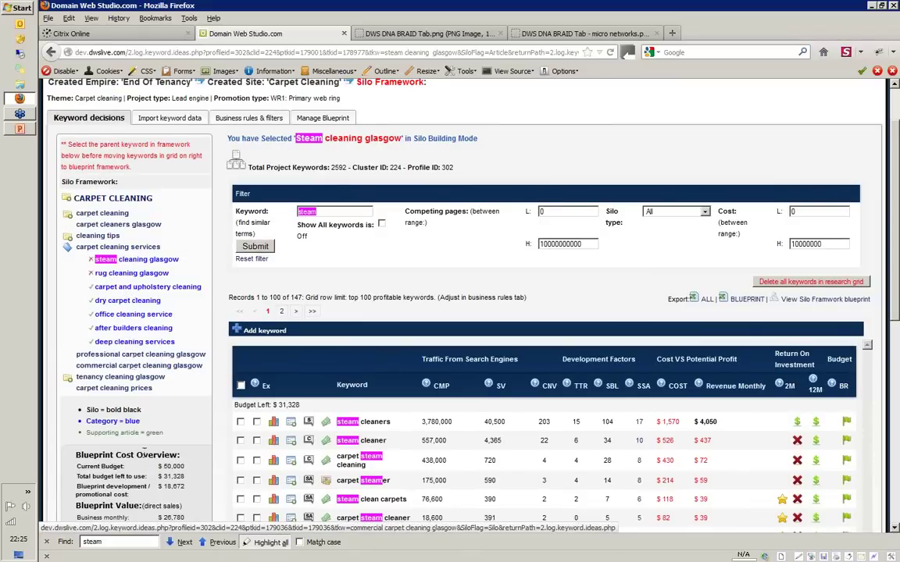
pyautogui.hotkey('ctrl', 'f')
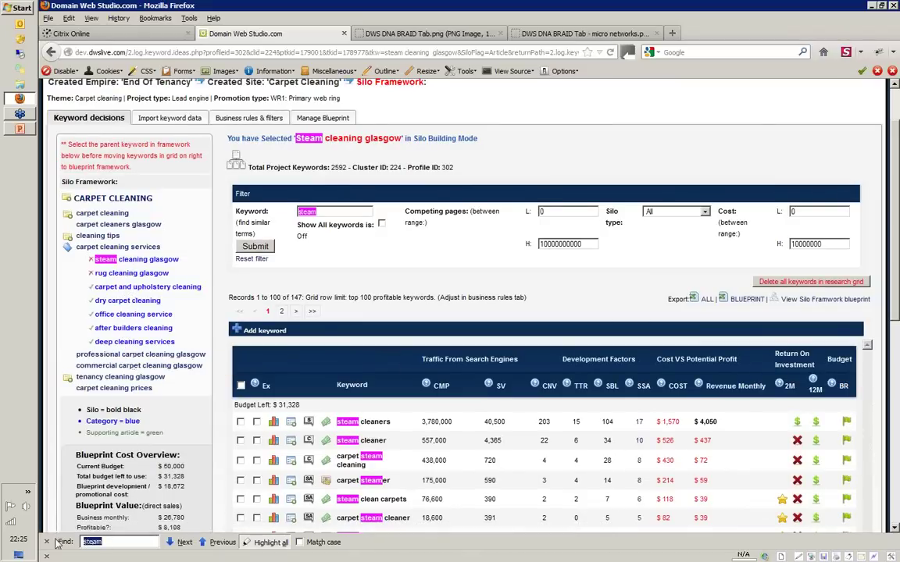
pyautogui.write('cleaning;')
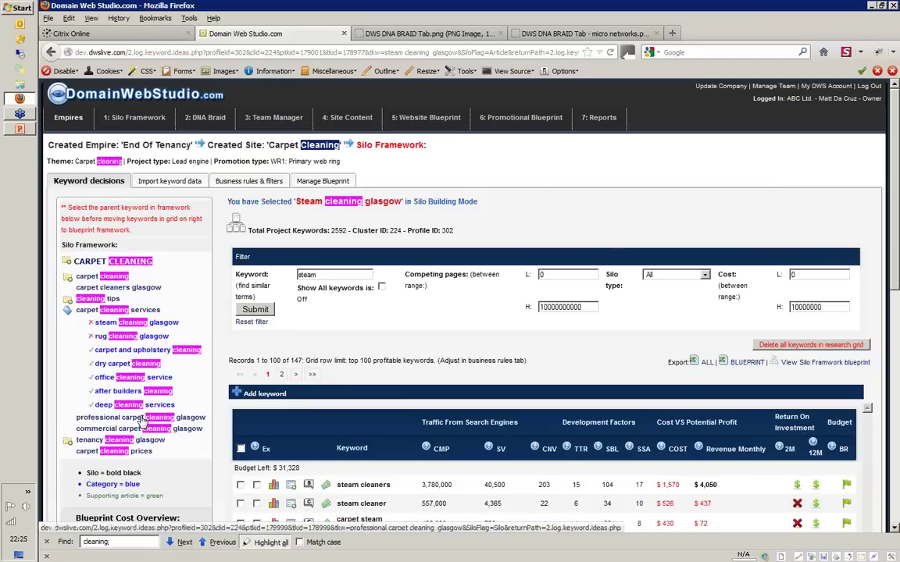
pyautogui.moveTo(143, 422)
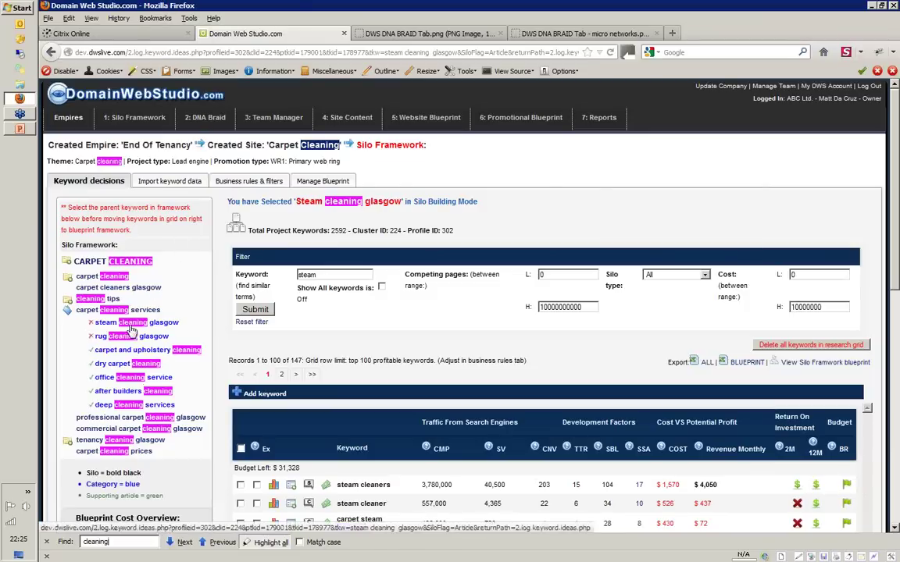
pyautogui.moveTo(151, 332)
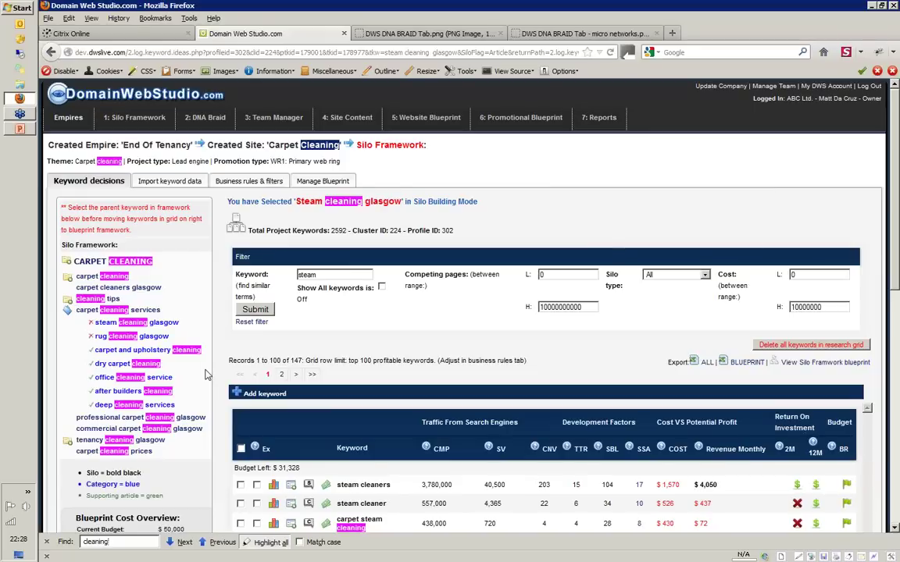
# Change the page search to "steam", highlight all matches and review the steam keywords in the research grid
pyautogui.press('BackSpace')
pyautogui.press('BackSpace')
pyautogui.press('BackSpace')
pyautogui.press('BackSpace')
pyautogui.press('BackSpace')
pyautogui.press('BackSpace')
pyautogui.press('BackSpace')
pyautogui.press('BackSpace')
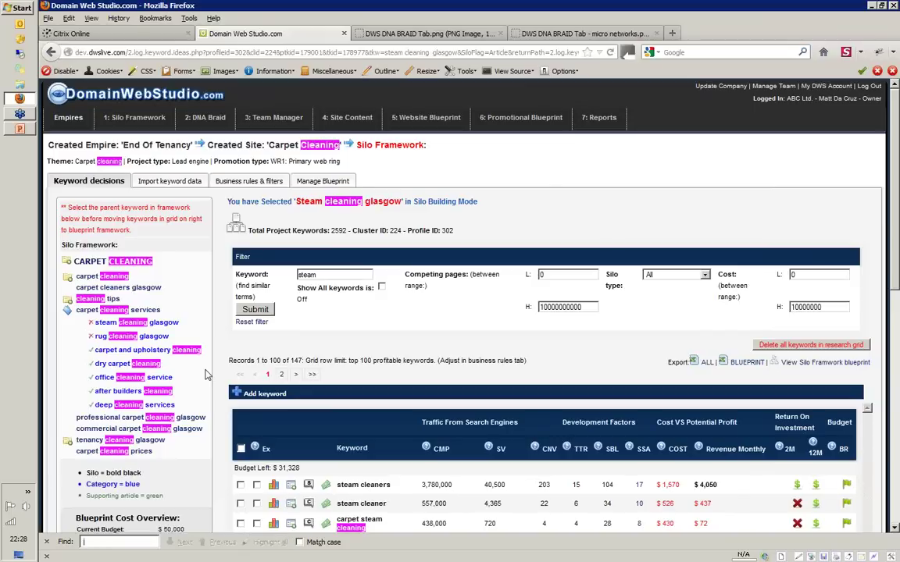
pyautogui.write('steam')
pyautogui.hotkey('alt', 'a')
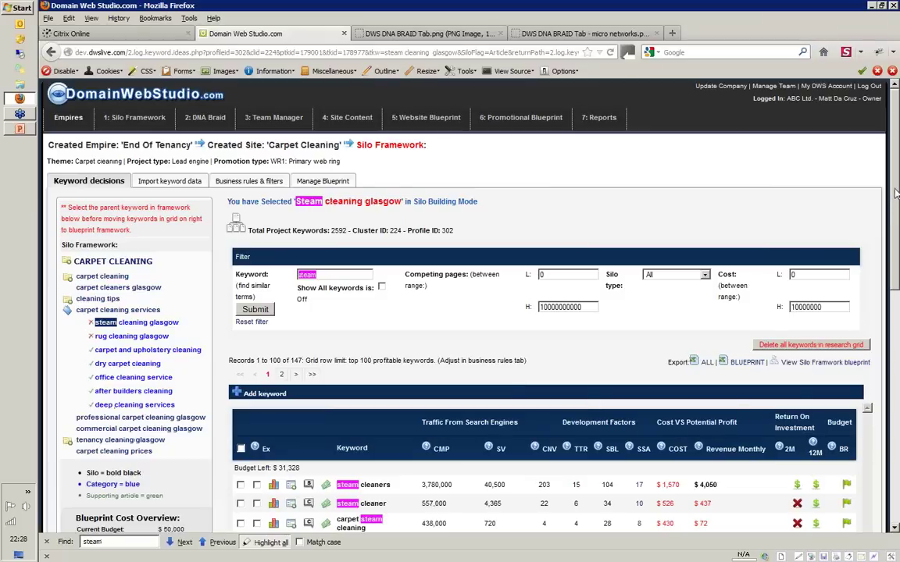
pyautogui.scroll(-4, 896, 194)
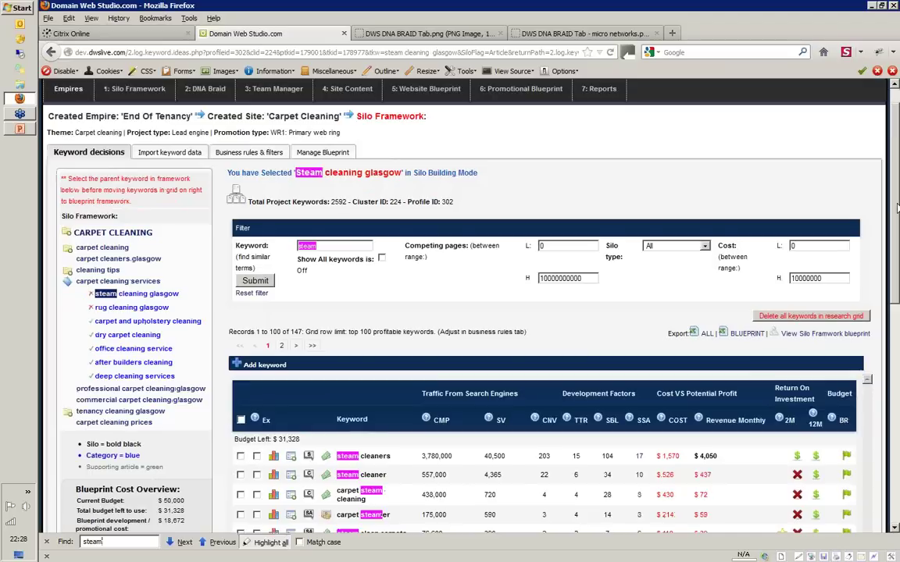
pyautogui.scroll(-2, 896, 193)
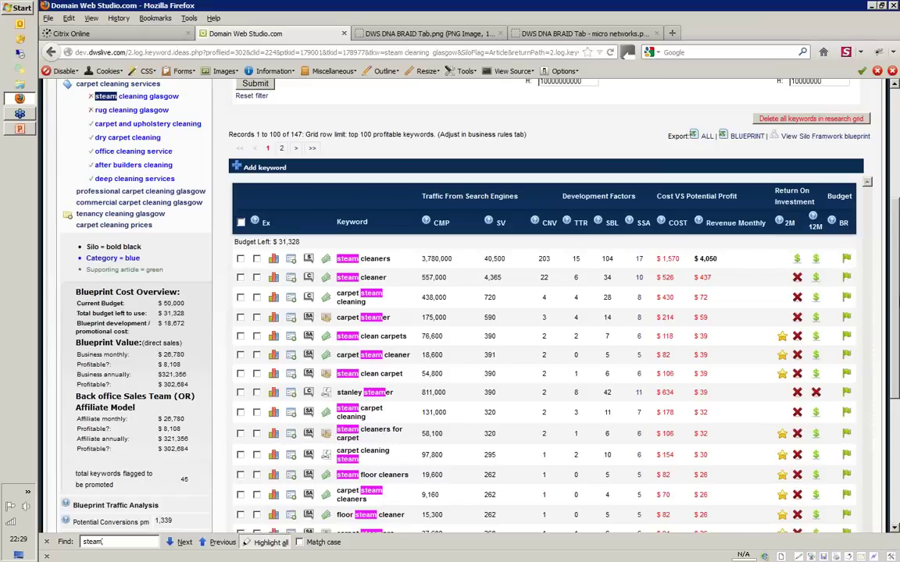
# Consult the DWS DNA BRAID mind map for the DNA keyword constraints and return to the keyword grid
pyautogui.press('BackSpace')
pyautogui.press('BackSpace')
pyautogui.click(375, 33)
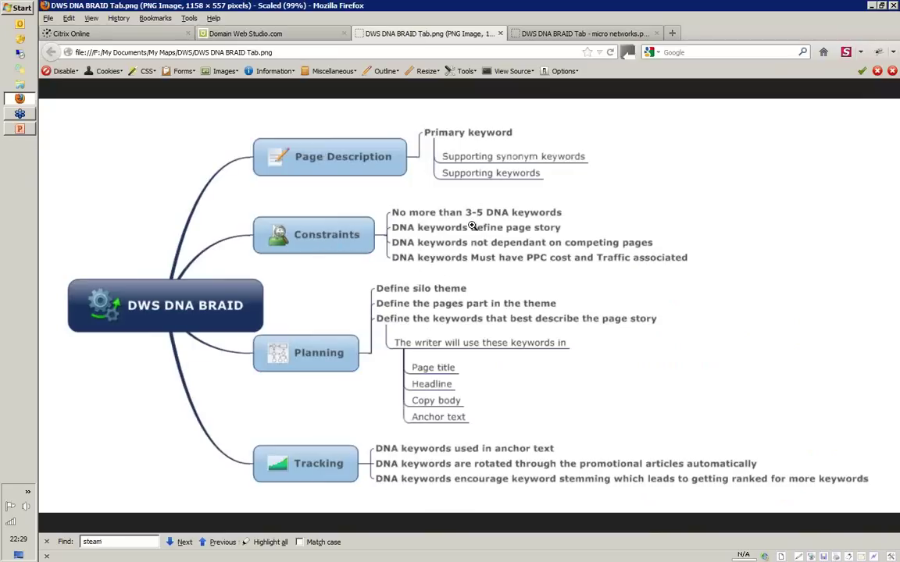
pyautogui.write(',')
pyautogui.press('BackSpace')
pyautogui.write(',')
pyautogui.press('BackSpace')
pyautogui.click(247, 36)
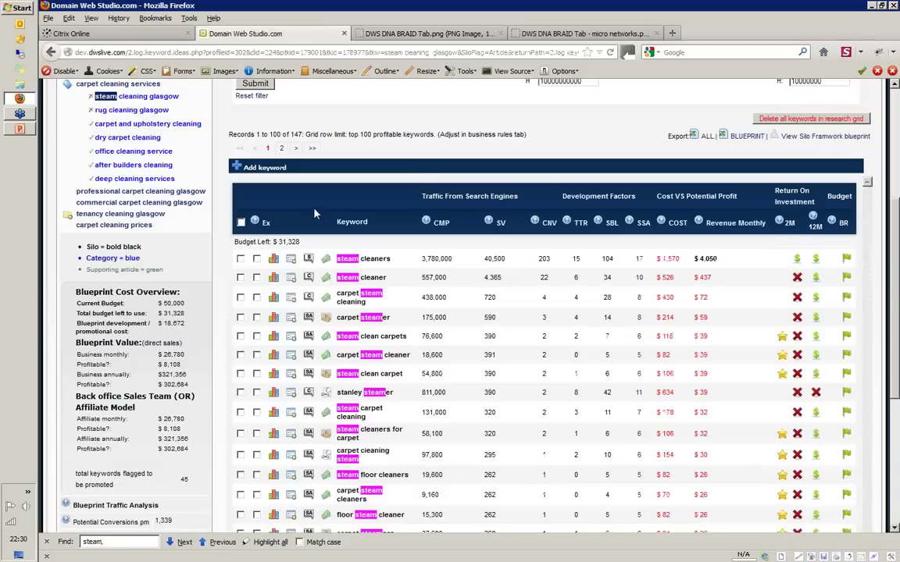
pyautogui.press('BackSpace')
pyautogui.press('BackSpace')
pyautogui.press('BackSpace')
pyautogui.press('BackSpace')
pyautogui.press('BackSpace')
pyautogui.press('BackSpace')
pyautogui.press('BackSpace')
pyautogui.write(',')
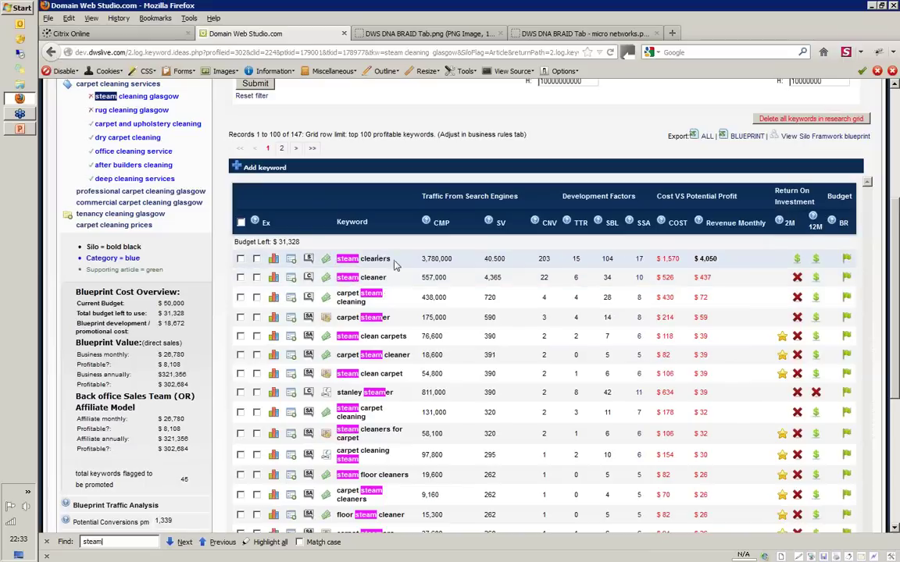
# Mark the keywords steam cleaners, steam cleaner and carpet steam cleaning one after another in the grid
pyautogui.moveTo(390, 259); pyautogui.dragTo(335, 259)
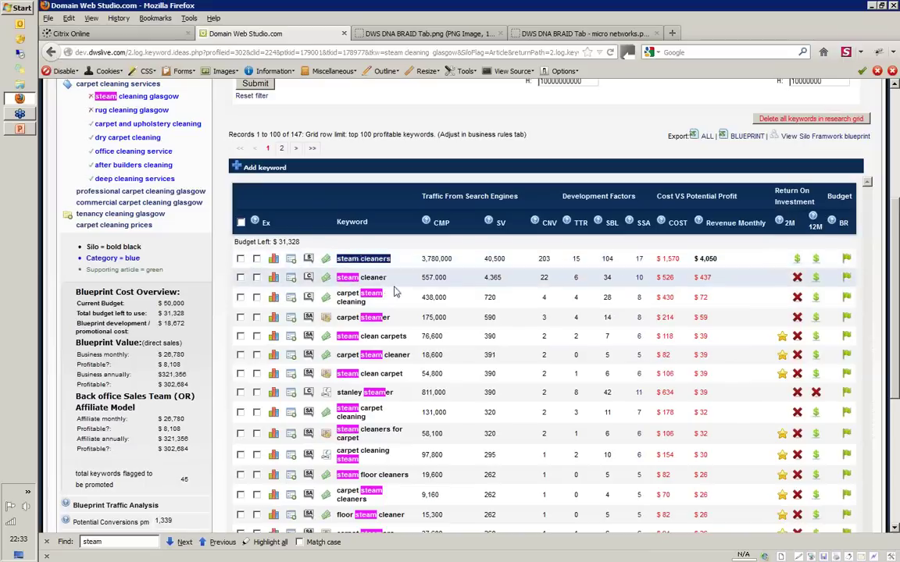
pyautogui.moveTo(387, 277); pyautogui.dragTo(337, 277)
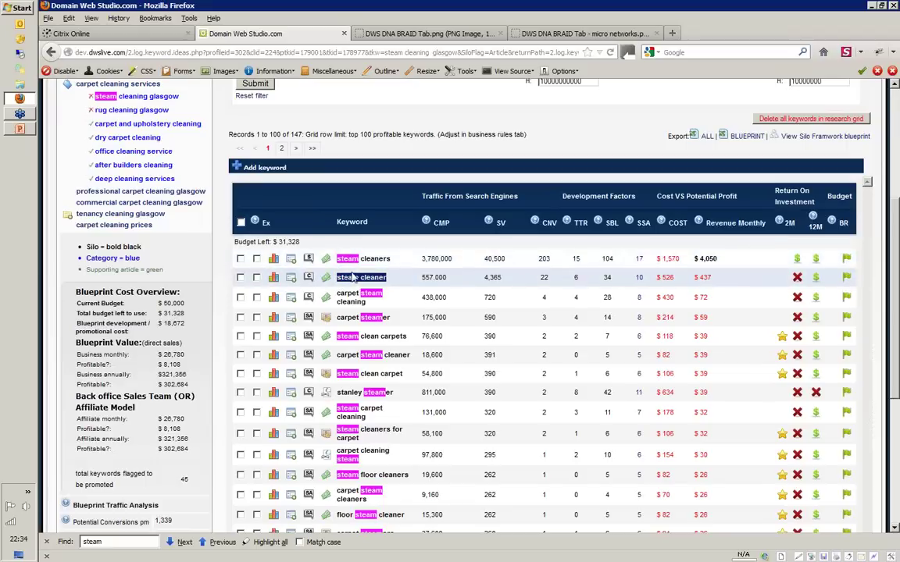
pyautogui.click(392, 287)
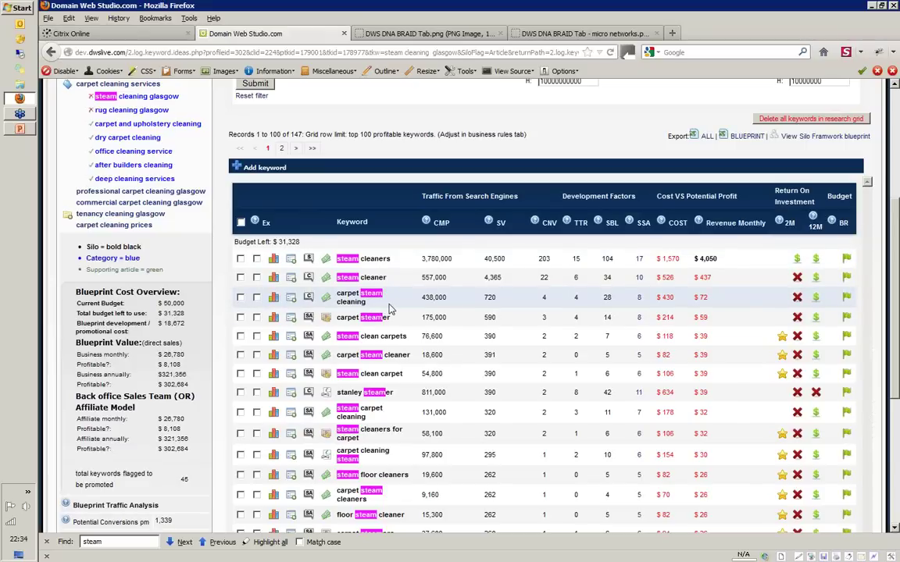
pyautogui.tripleClick(348, 297)
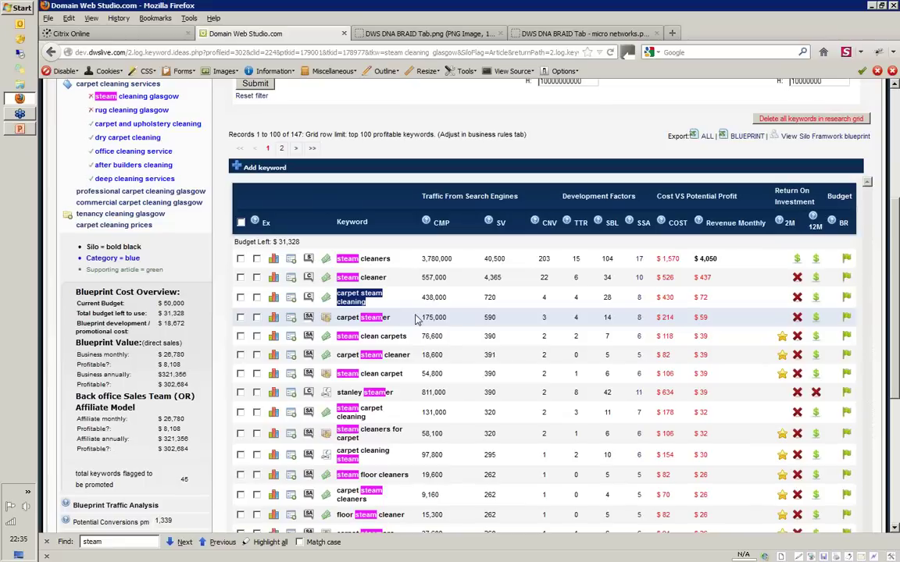
# Run a Google synonym search for "~ steam cleaner" in a new browser tab
pyautogui.click(672, 33)
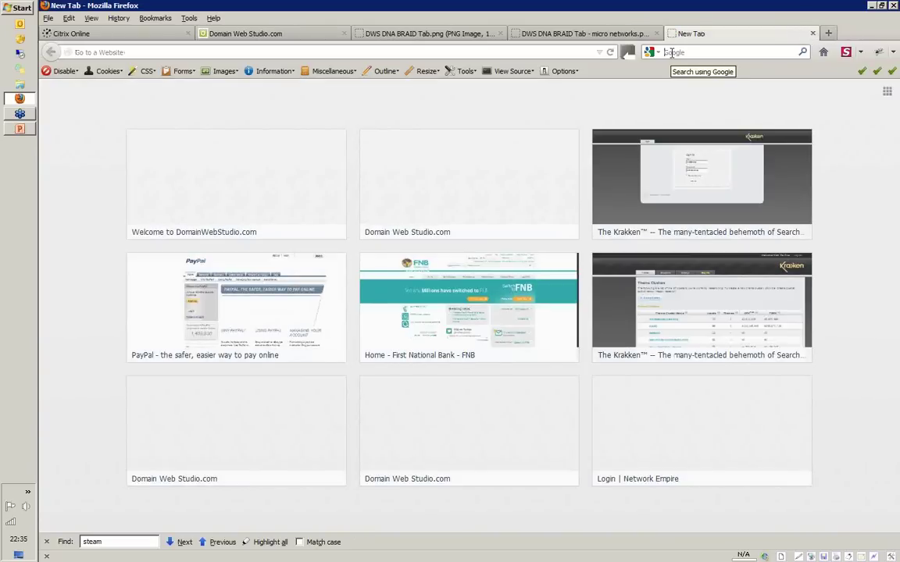
pyautogui.click(672, 52)
pyautogui.write('~ steam clea')
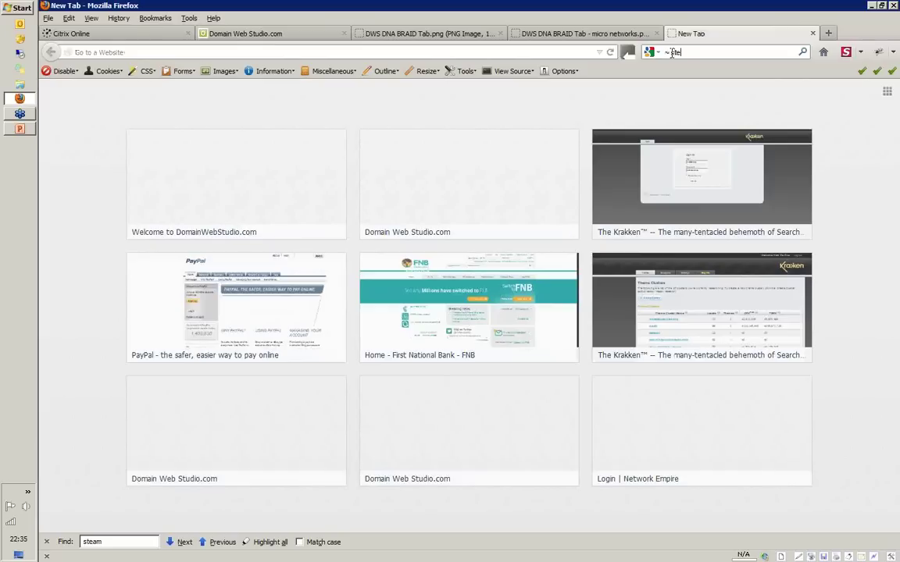
pyautogui.write('ner')
pyautogui.press('Return')
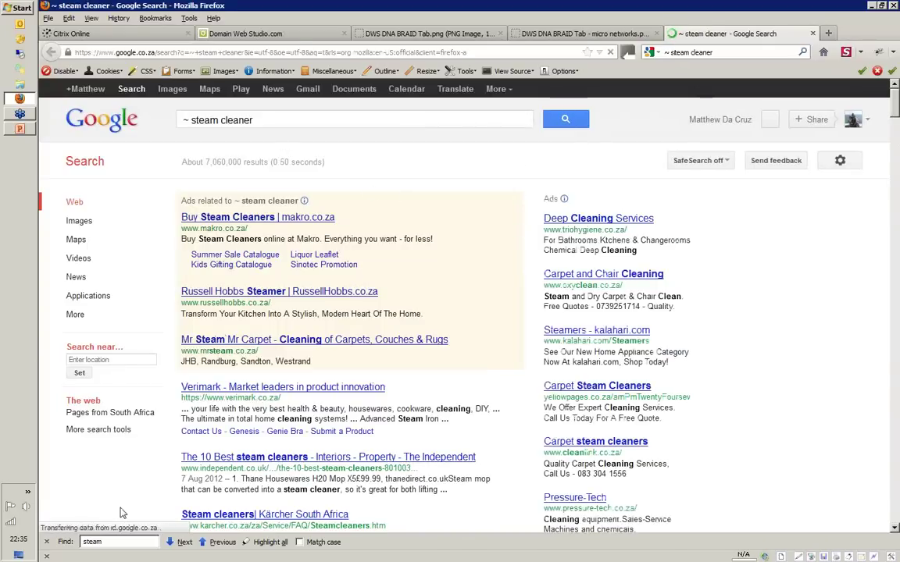
# Highlight all occurrences of "steam" in the search results and turn the highlighting off again
pyautogui.click(263, 546)
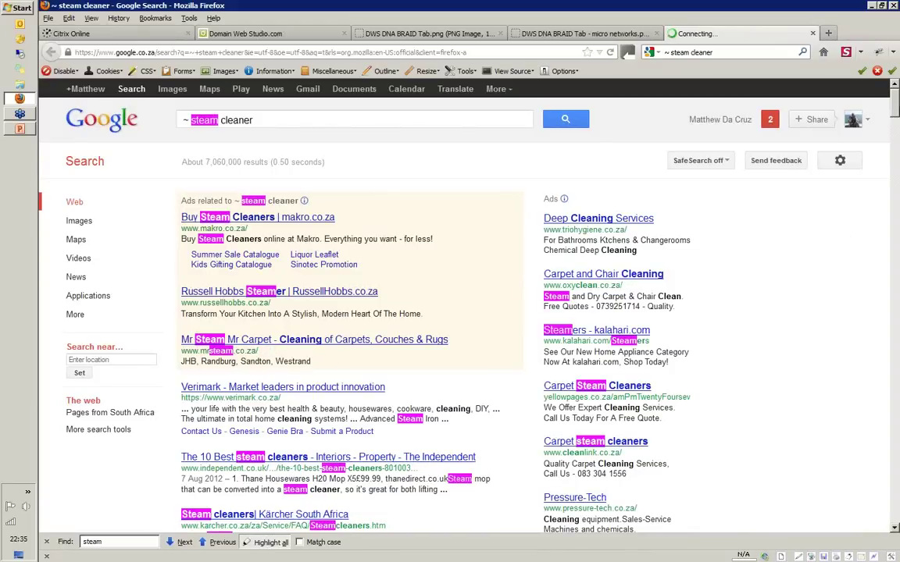
pyautogui.scroll(-1, 896, 110)
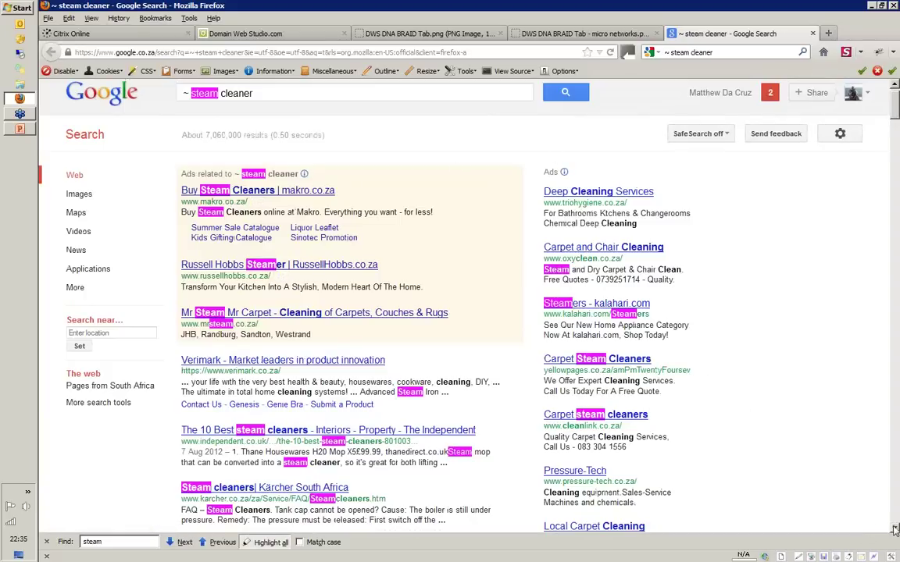
pyautogui.click(270, 543)
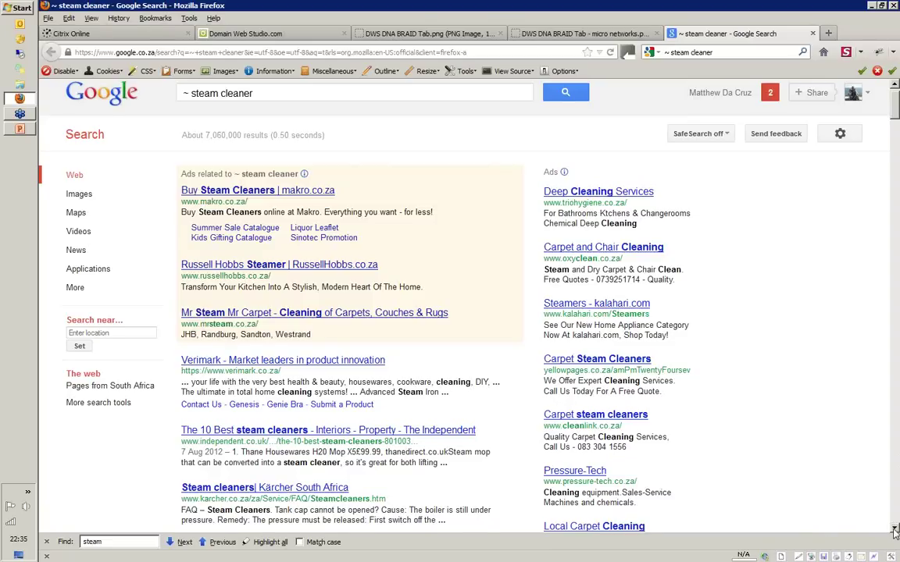
# Look through the steam cleaner search results for the bolded terms that Google treats as related
pyautogui.click(895, 531)
pyautogui.click(896, 531)
pyautogui.moveTo(895, 531); pyautogui.dragTo(895, 531)
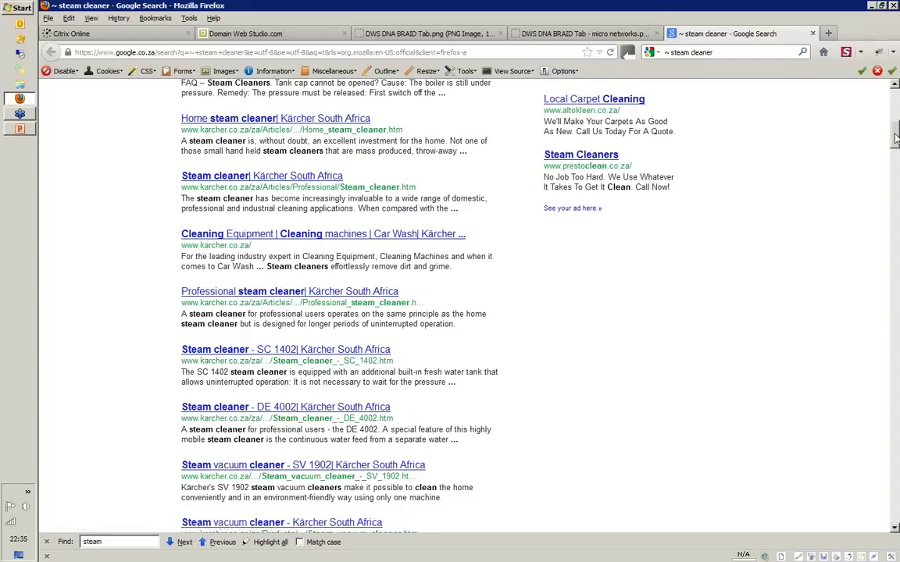
pyautogui.scroll(-6, 896, 137)
pyautogui.scroll(-3, 896, 138)
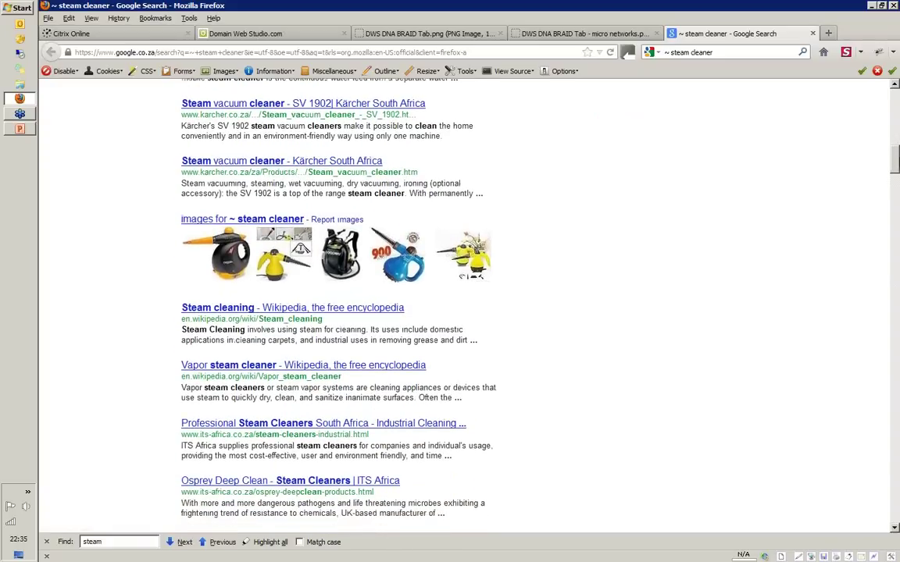
pyautogui.scroll(-1, 313, 305)
pyautogui.scroll(-2, 313, 305)
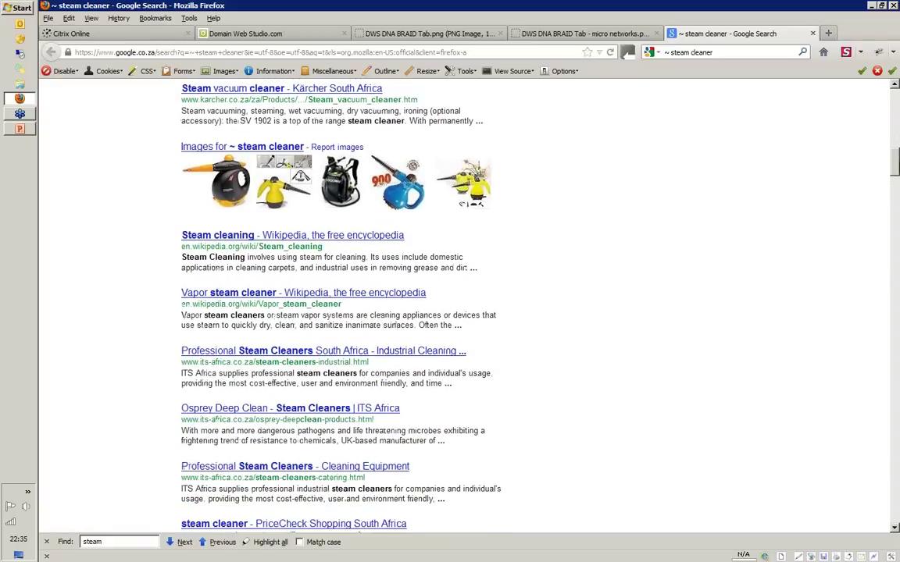
pyautogui.scroll(-3, 312, 304)
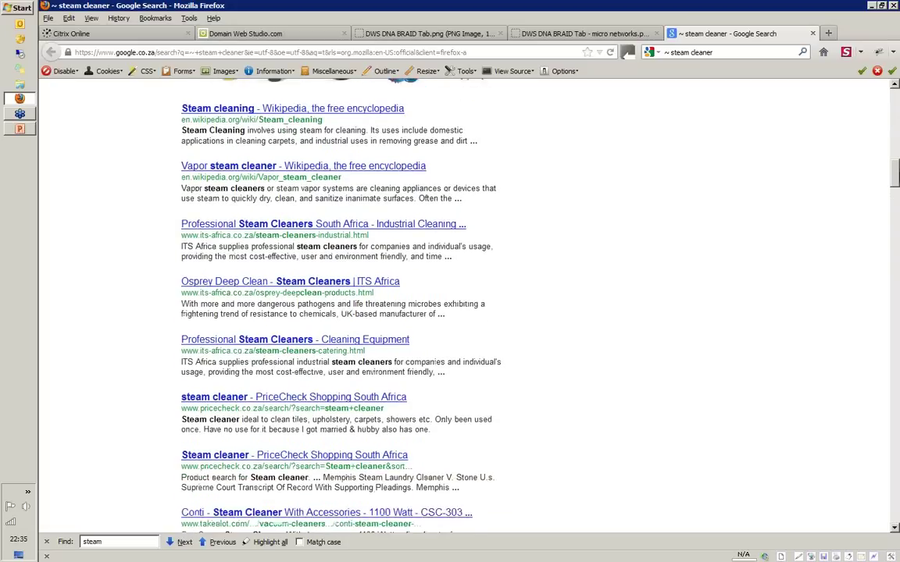
pyautogui.scroll(-5, 312, 304)
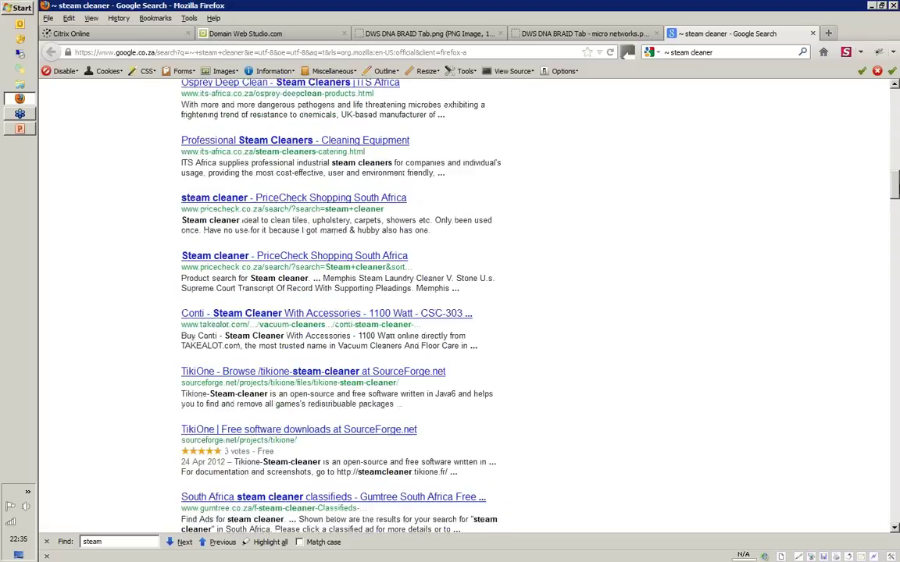
pyautogui.scroll(-1, 313, 305)
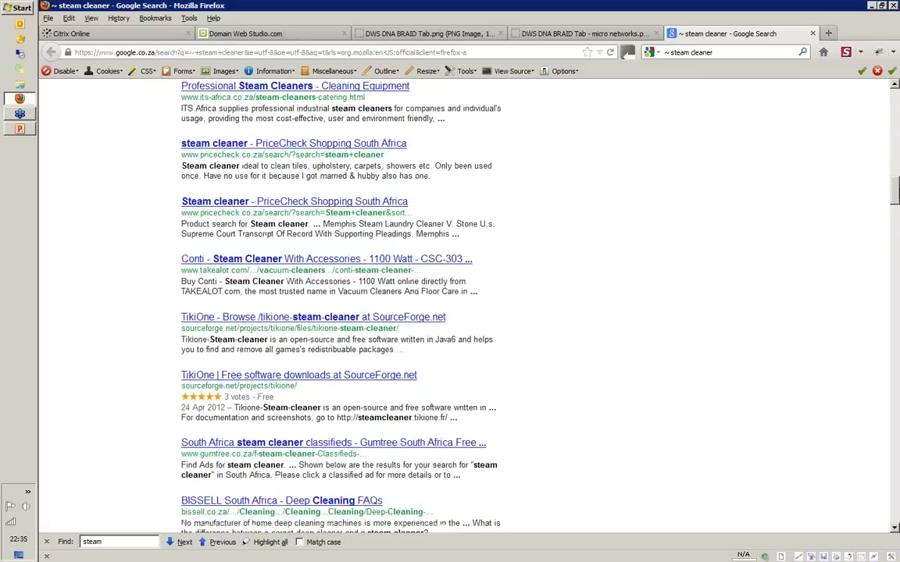
pyautogui.scroll(-3, 313, 305)
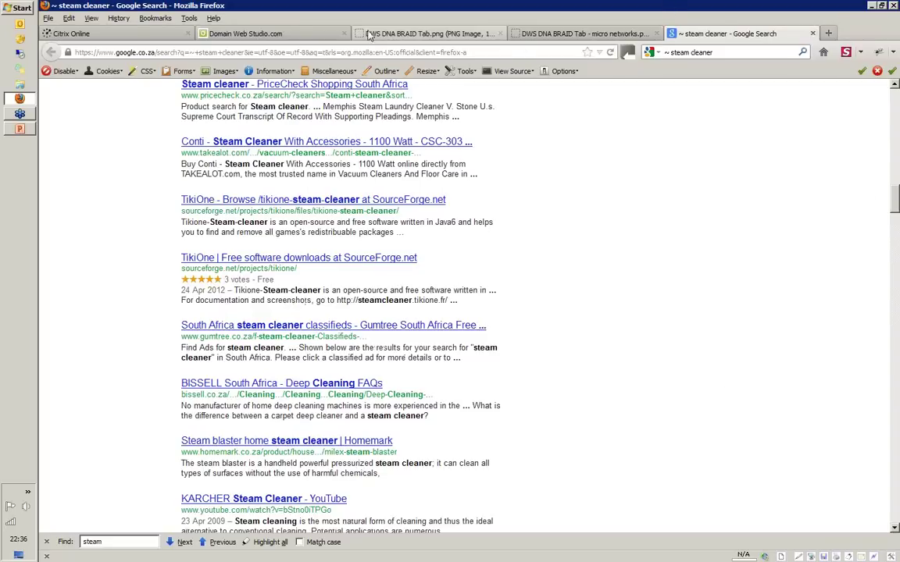
# Turn off the "steam" highlighting on the keyword grid page and bring up the DWS DNA BRAID mind map
pyautogui.click(315, 39)
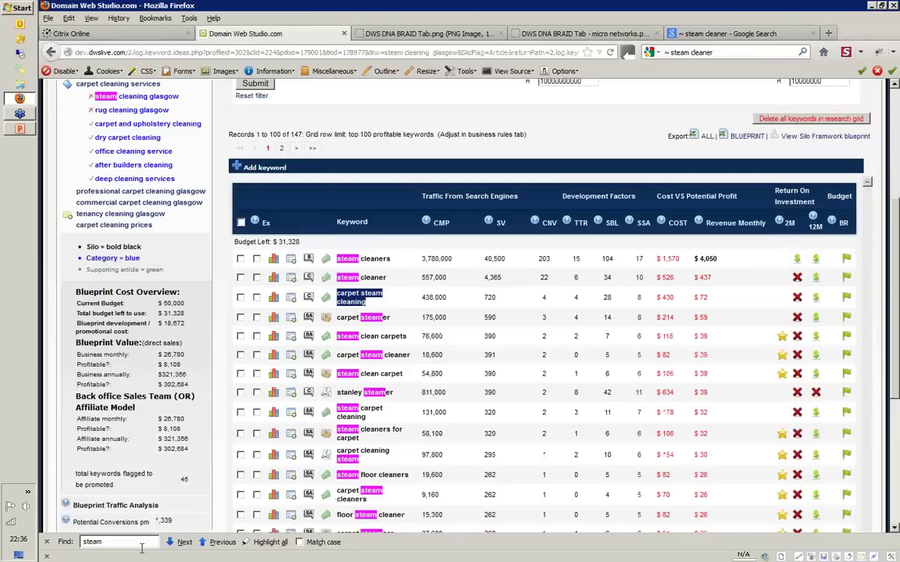
pyautogui.click(264, 545)
pyautogui.click(268, 545)
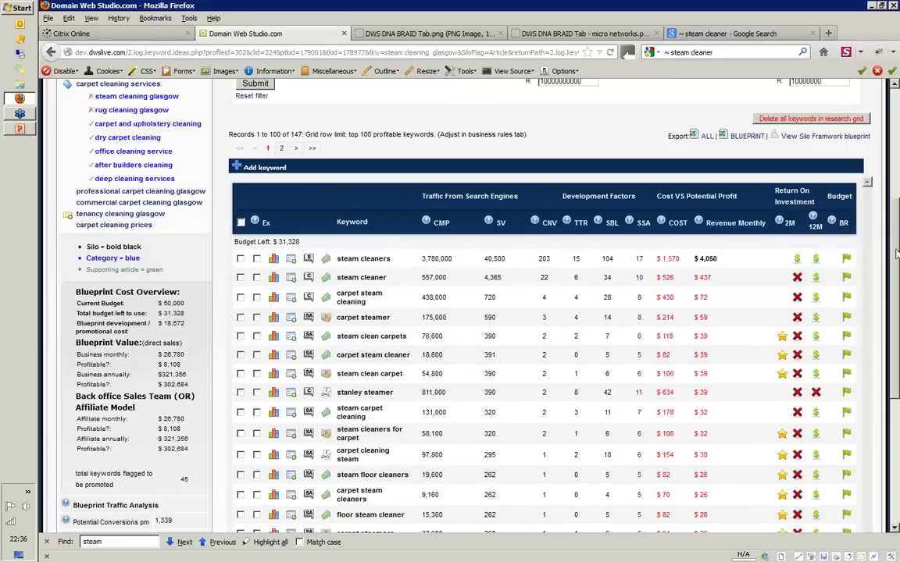
pyautogui.scroll(5, 897, 253)
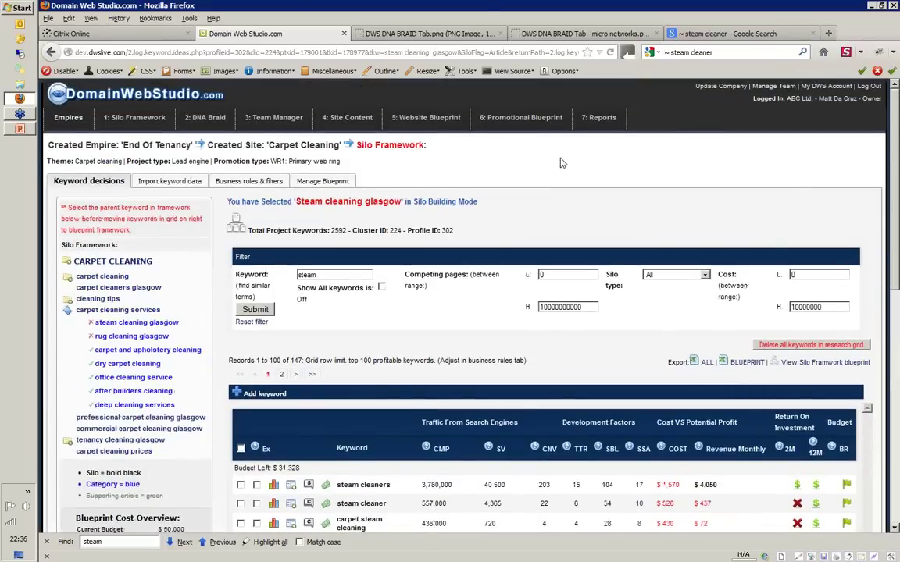
pyautogui.click(455, 34)
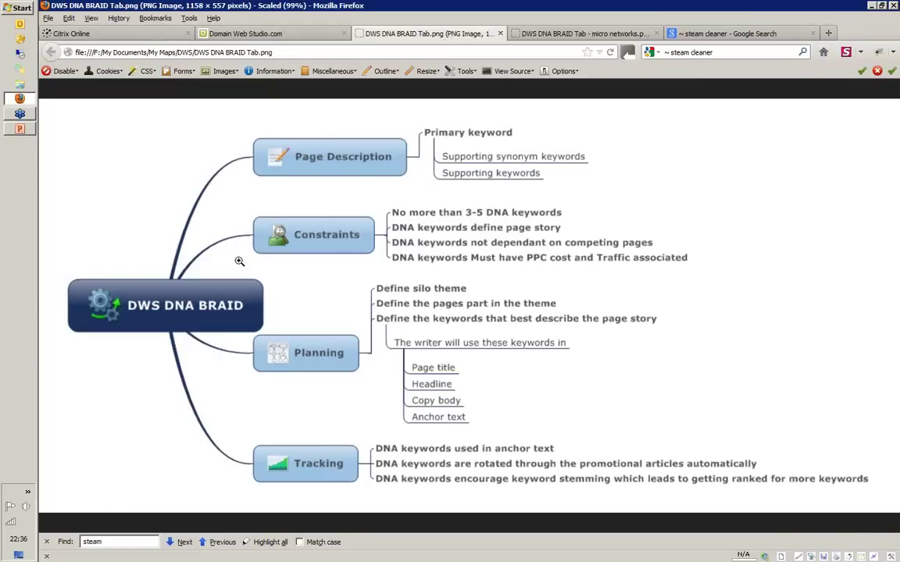
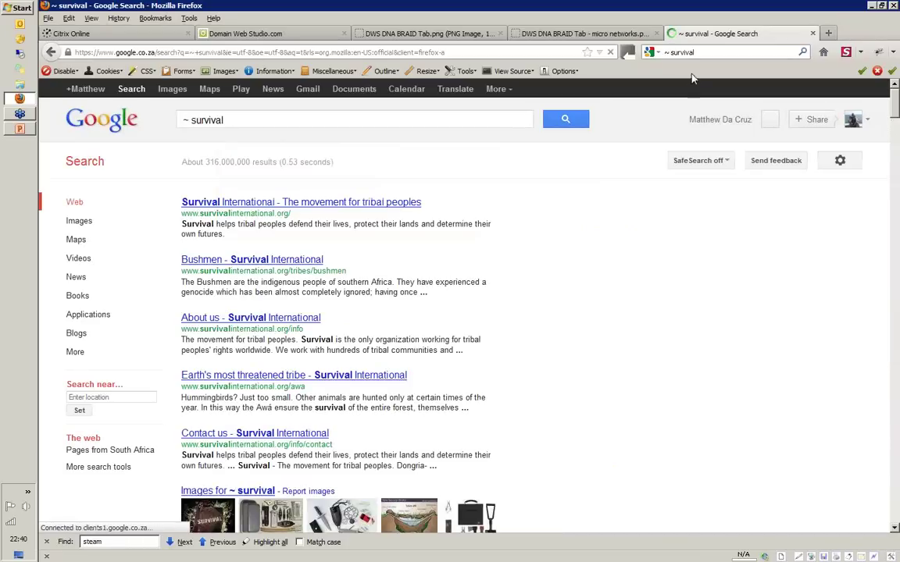
# Run a Google search for "~ automobile" in place of the survival query
pyautogui.doubleClick(674, 52)
pyautogui.write('sut')
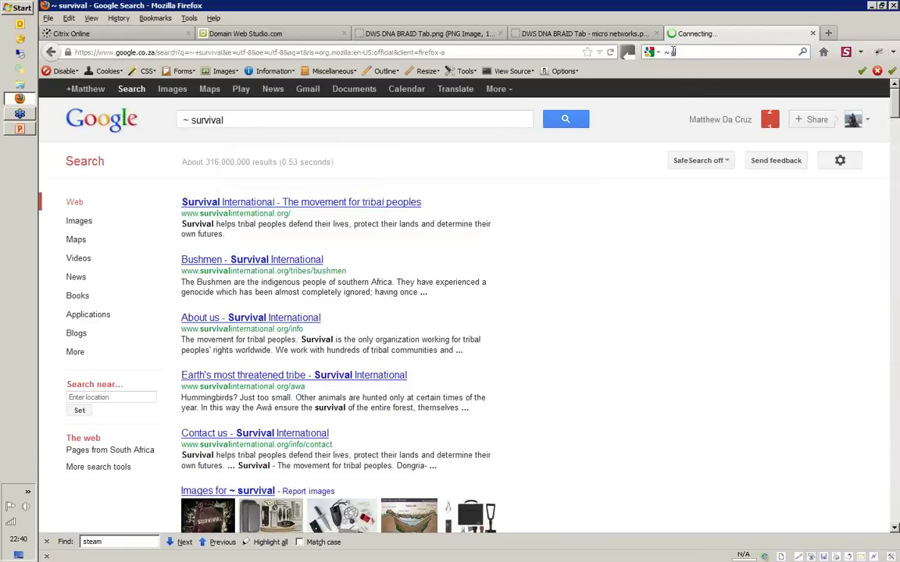
pyautogui.write('omobile')
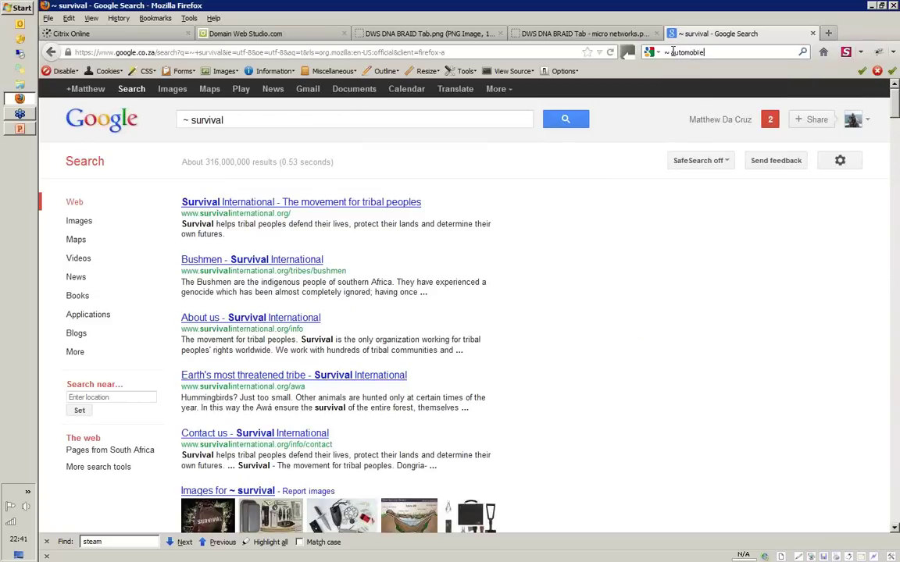
pyautogui.press('Return')
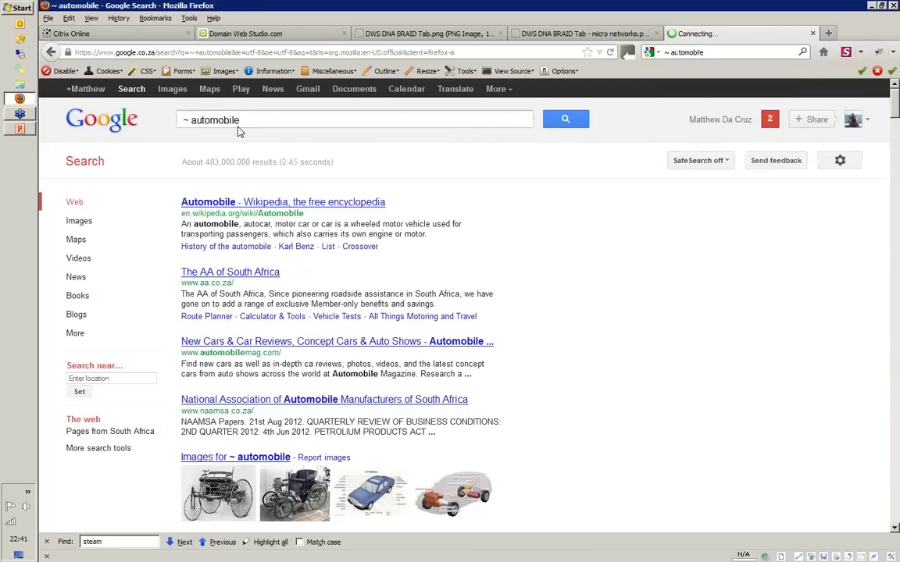
# Remove the space after the tilde in the query and rerun the synonym search as "~automobile"
pyautogui.click(191, 120)
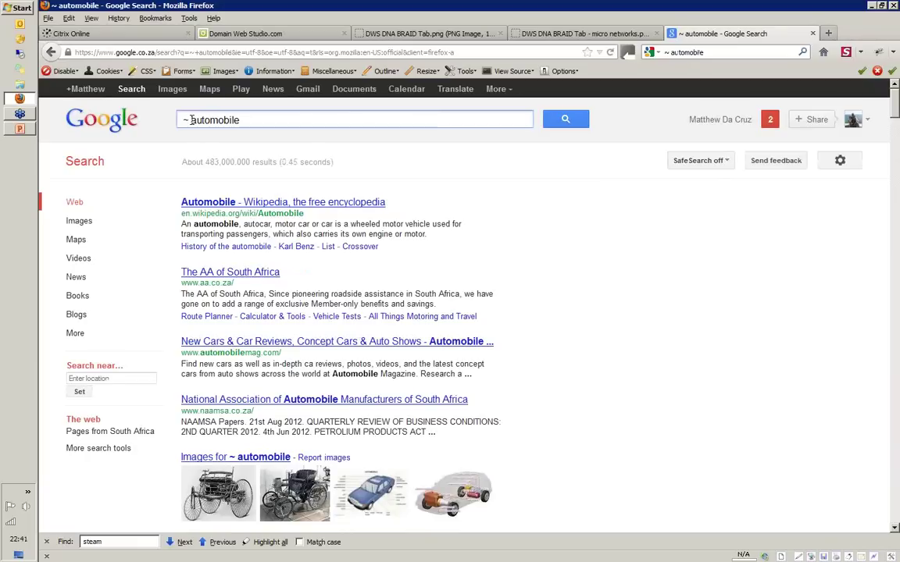
pyautogui.press('BackSpace')
pyautogui.press('Return')
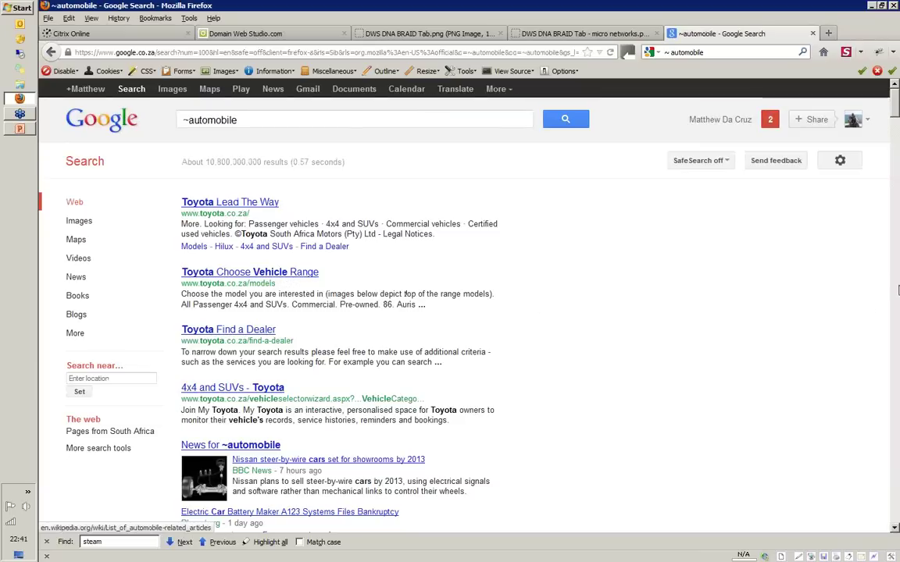
# Look through the automobile search results for the bolded terms that Google treats as synonyms
pyautogui.moveTo(897, 108); pyautogui.dragTo(897, 115)
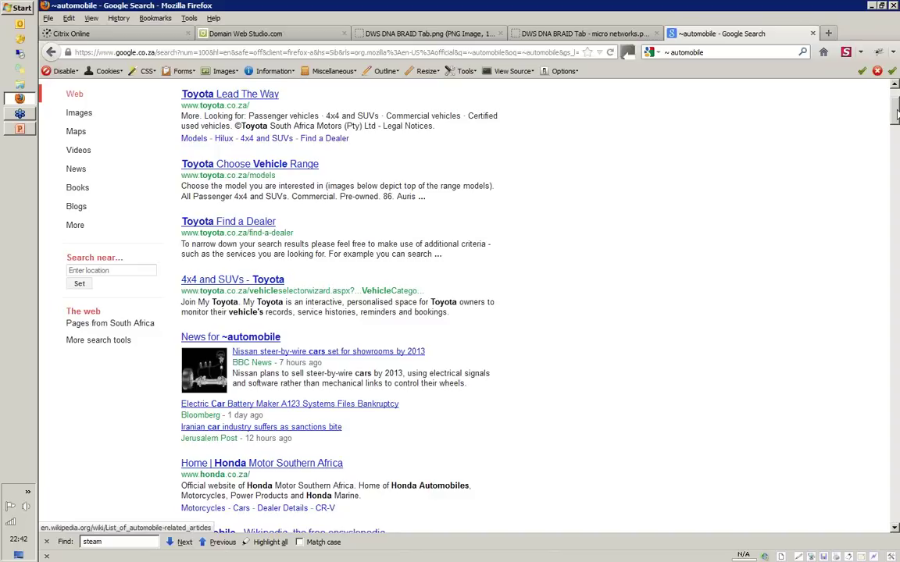
pyautogui.scroll(-6, 896, 114)
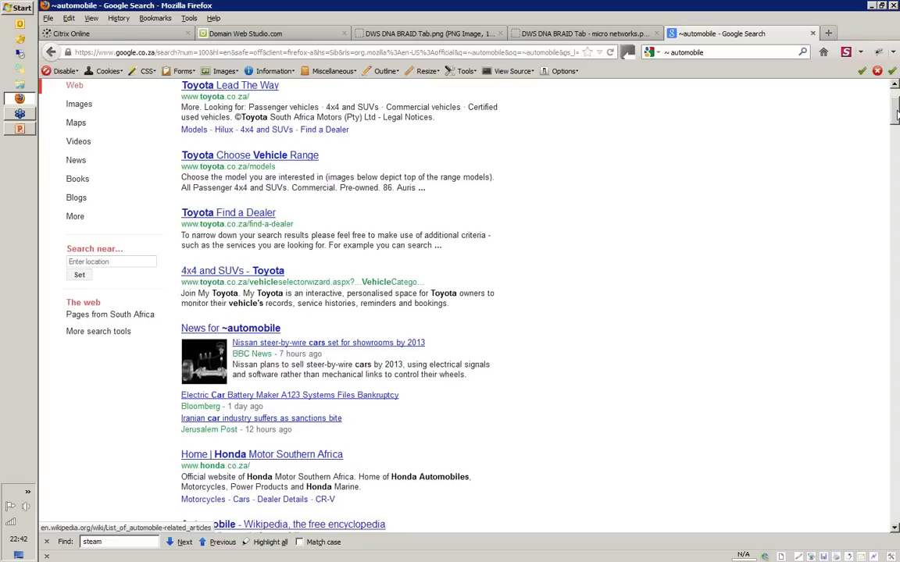
pyautogui.scroll(-4, 484, 305)
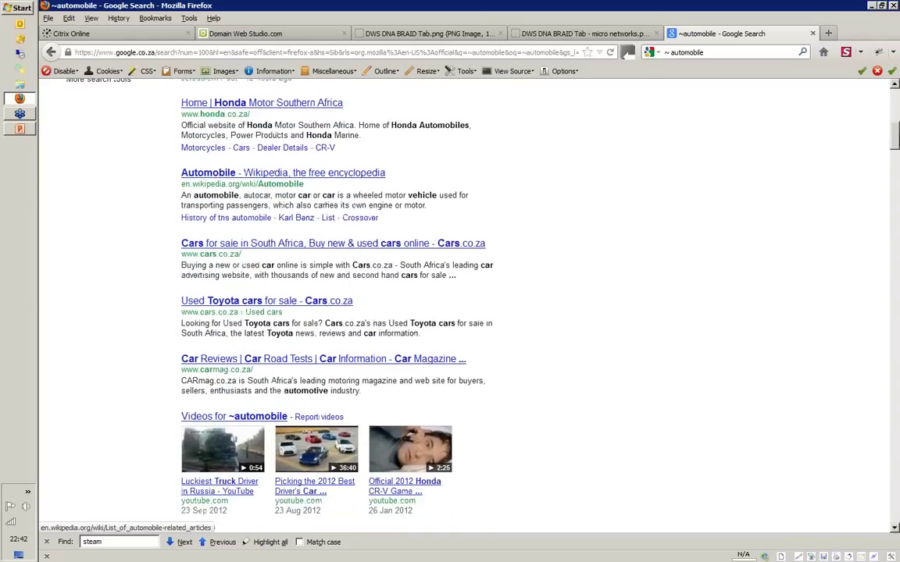
pyautogui.scroll(1, 484, 304)
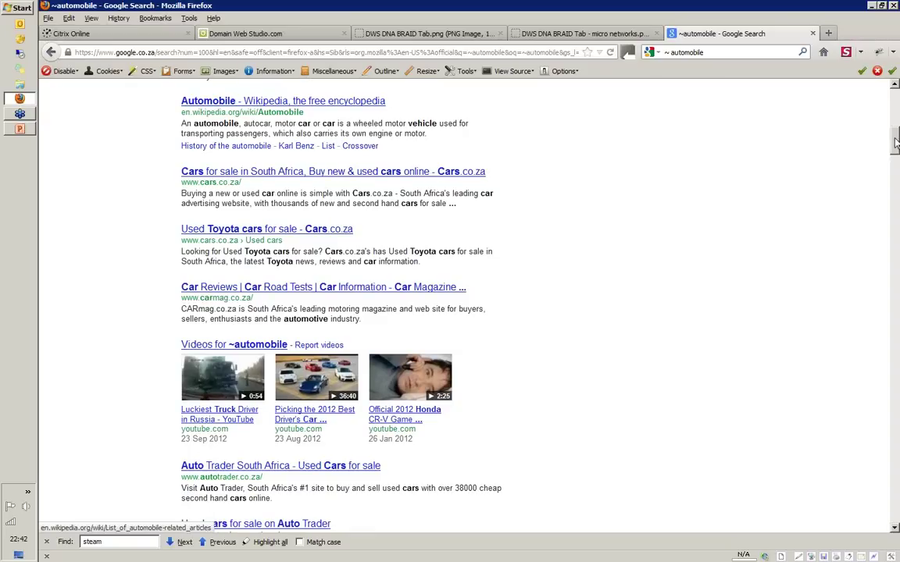
pyautogui.moveTo(896, 142); pyautogui.dragTo(896, 176)
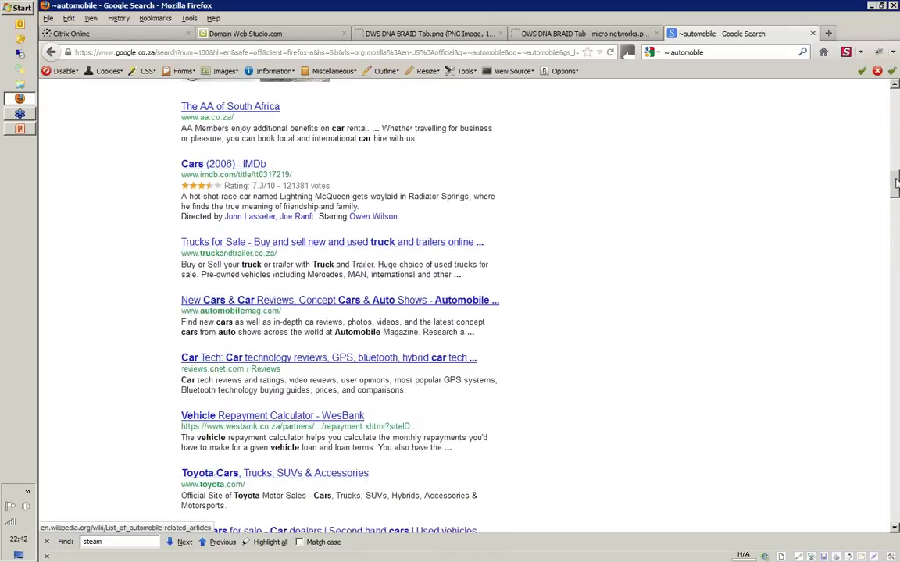
pyautogui.moveTo(896, 176); pyautogui.dragTo(892, 110)
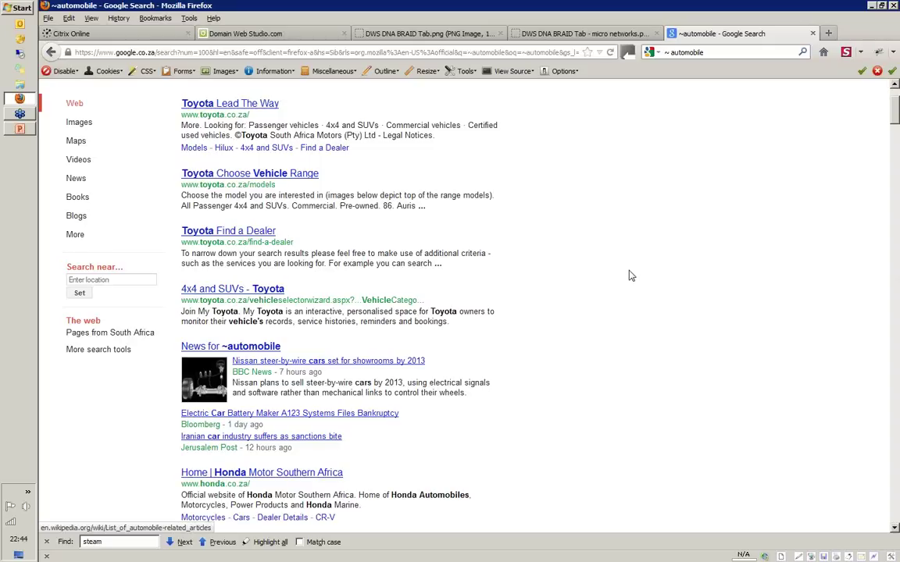
# Return to the steam cleaning glasgow keyword grid and review its steam keywords and the controls for adding synonyms and supporting terms
pyautogui.click(270, 33)
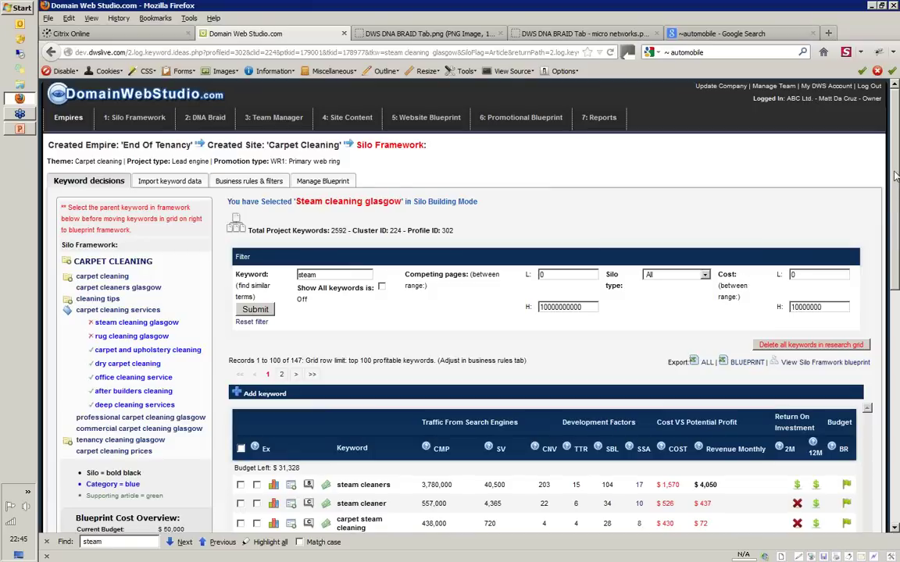
pyautogui.scroll(-2, 895, 176)
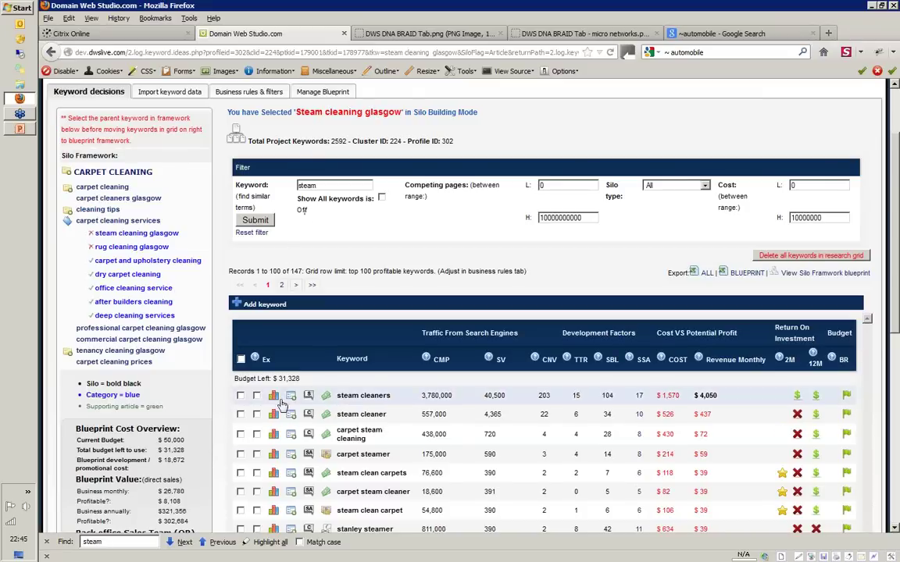
pyautogui.scroll(-5, 562, 375)
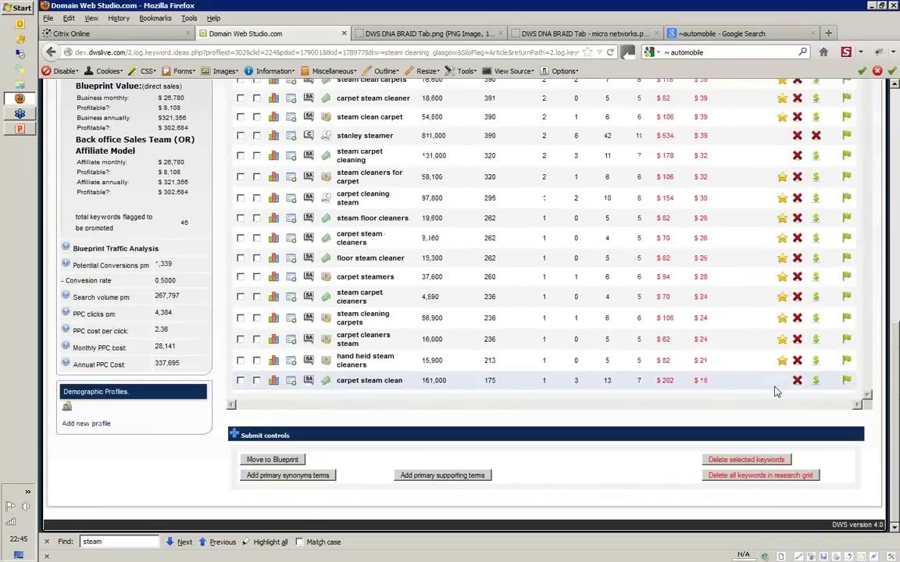
pyautogui.scroll(5, 896, 385)
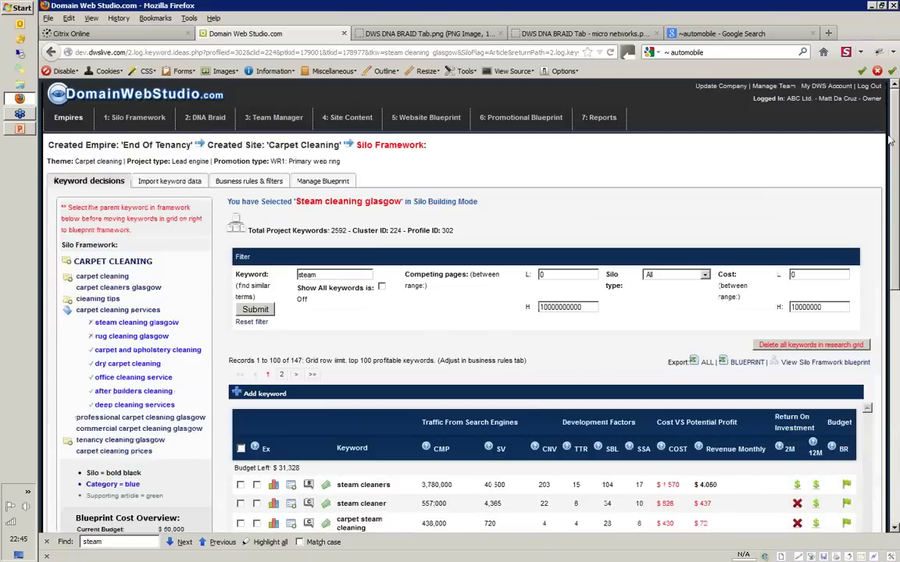
# Open the DNA Braid stage for steam cleaning glasgow under carpet cleaning services and view its synonym and supporting keyword sections
pyautogui.click(206, 118)
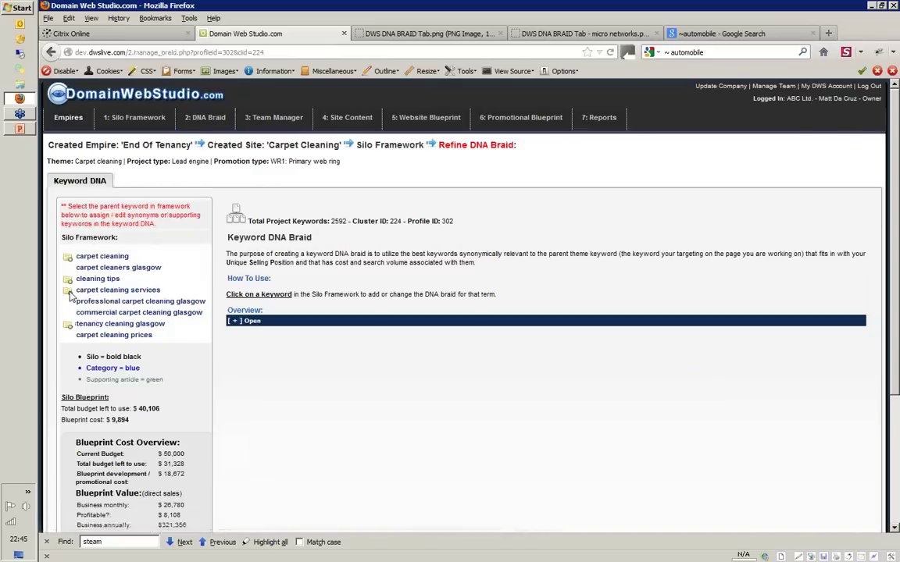
pyautogui.click(110, 290)
pyautogui.click(133, 306)
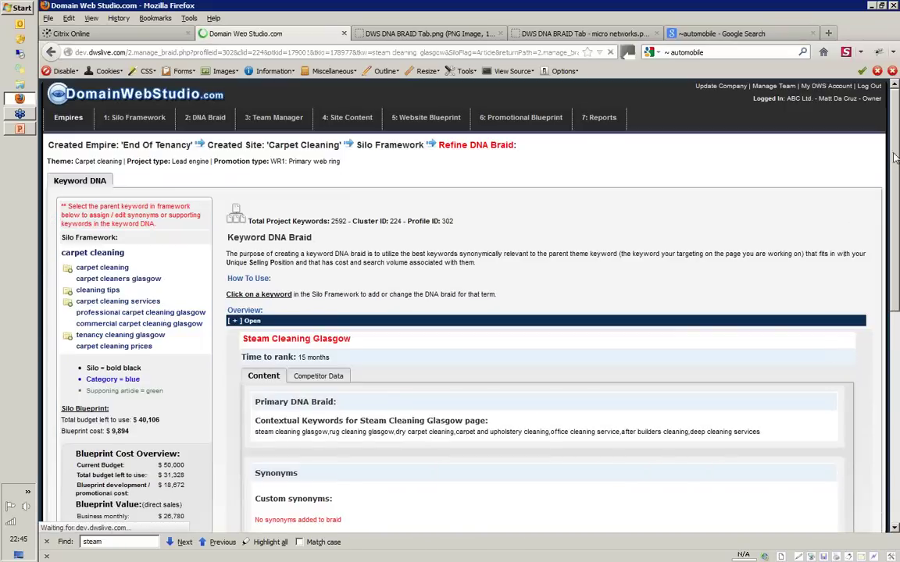
pyautogui.scroll(-8, 670, 332)
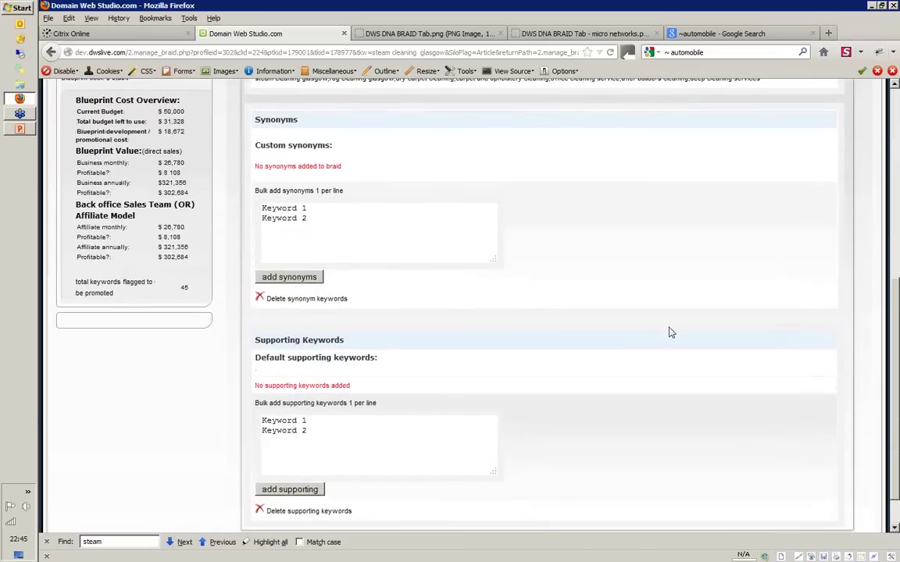
# Highlight the placeholder keywords in the bulk supporting and synonym boxes, and bring up the DWS DNA BRAID mind map
pyautogui.moveTo(308, 431); pyautogui.dragTo(234, 383)
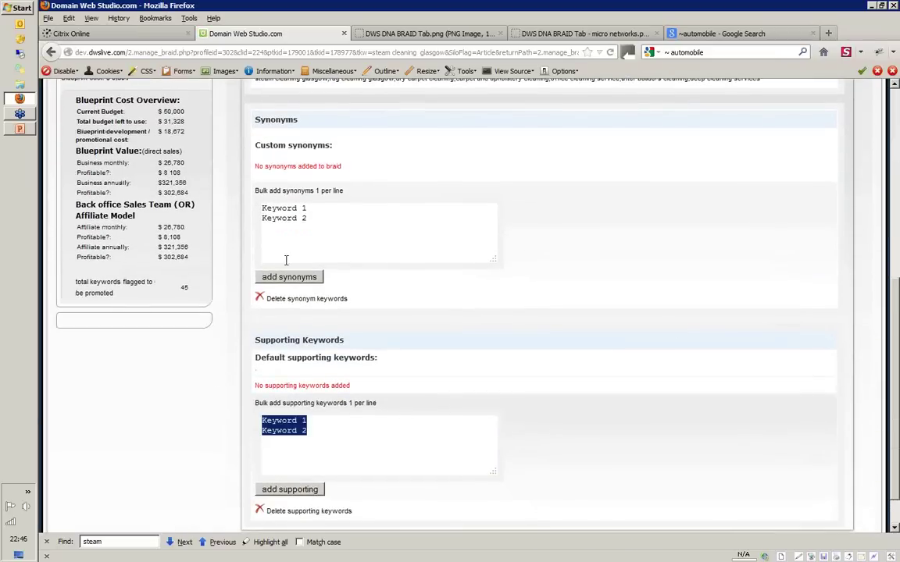
pyautogui.moveTo(311, 225); pyautogui.dragTo(237, 200)
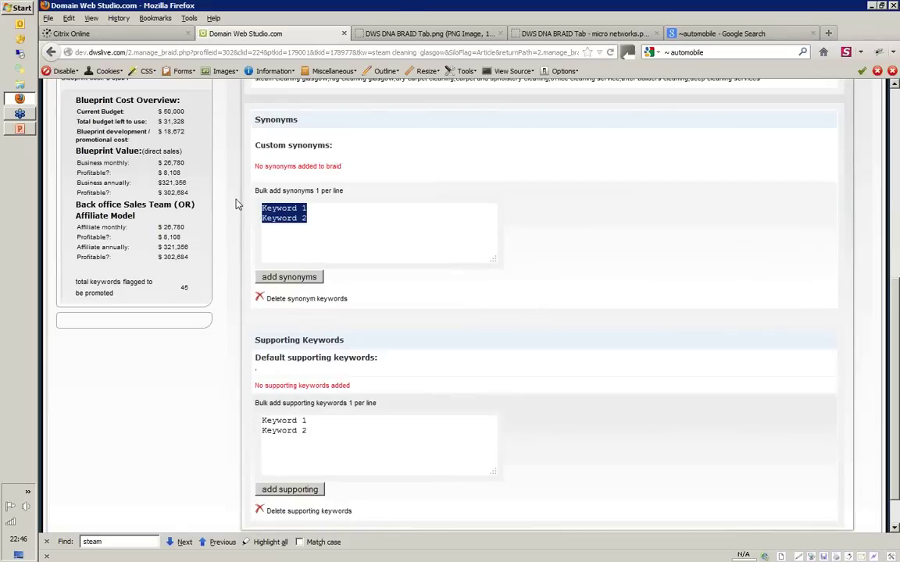
pyautogui.click(367, 34)
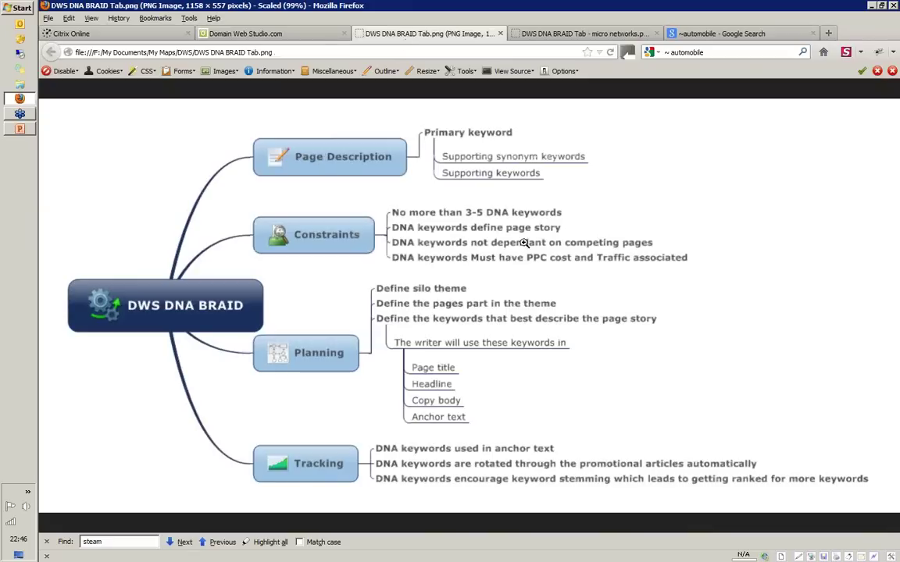
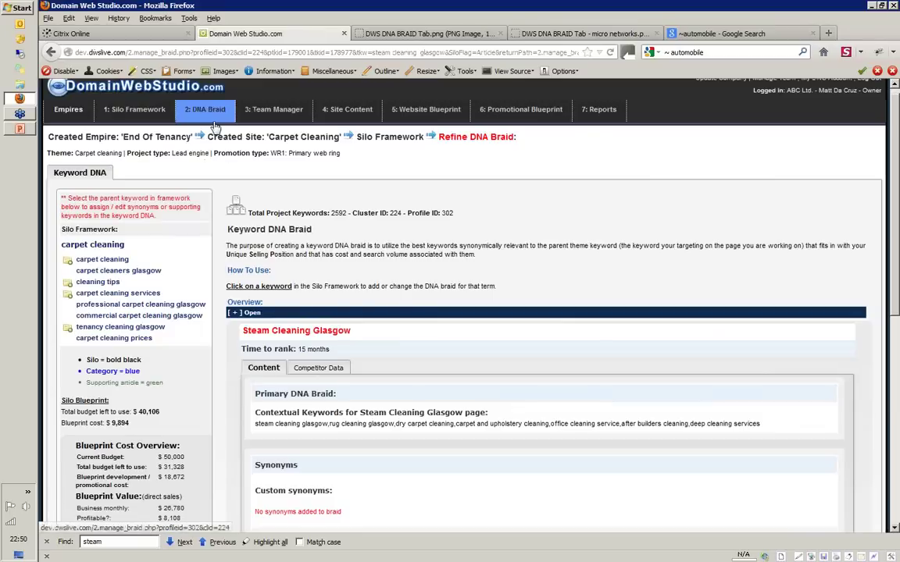
# Check the subcategories of the carpet cleaning and cleaning tips silos, and expand the carpet cleaning services silo
pyautogui.moveTo(144, 112)
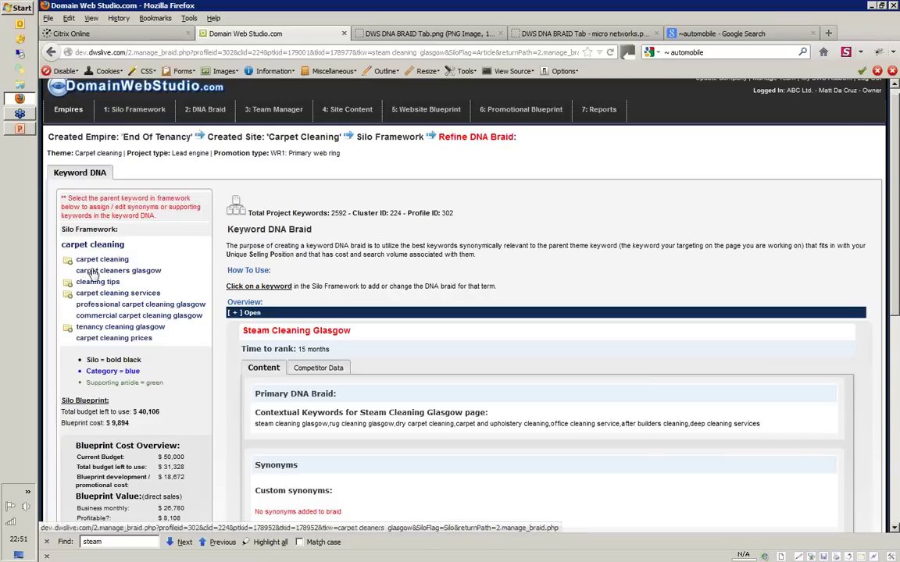
pyautogui.click(69, 262)
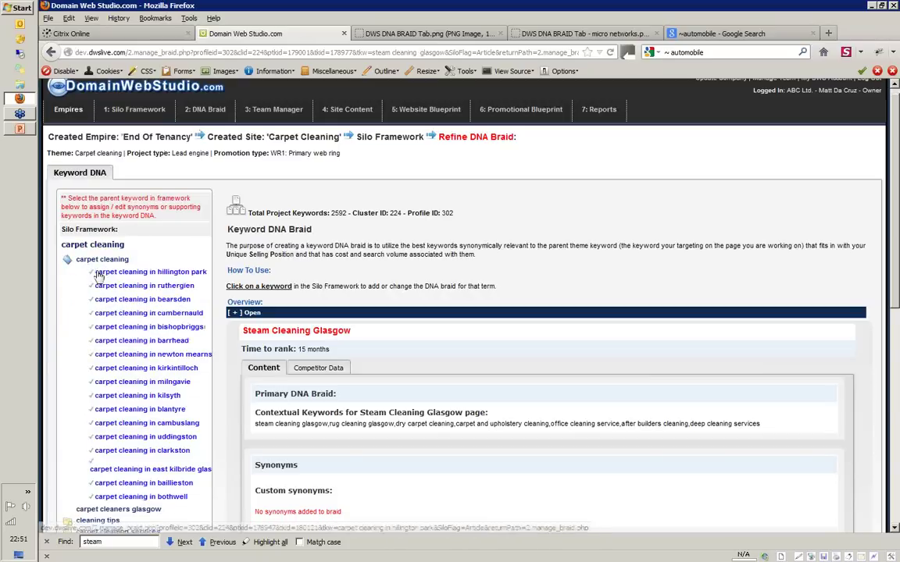
pyautogui.click(68, 262)
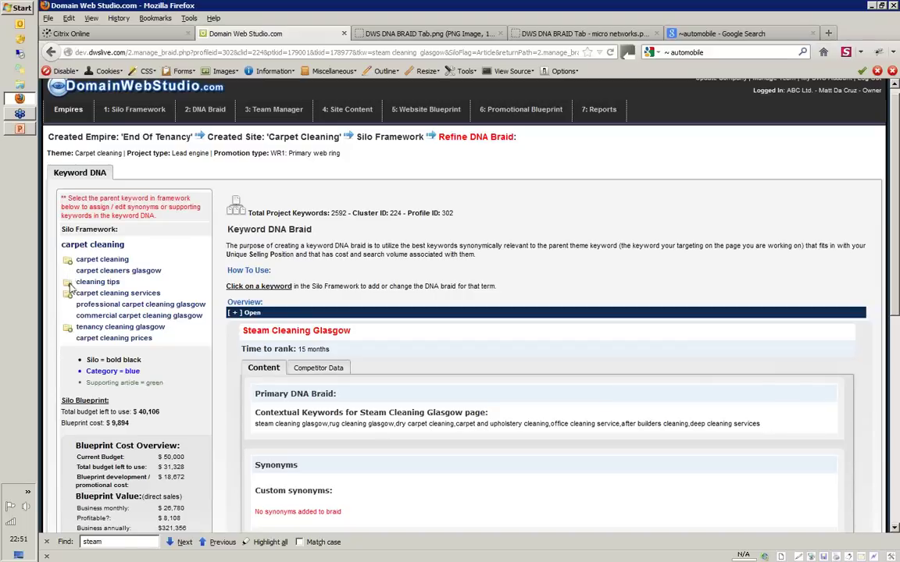
pyautogui.click(69, 283)
pyautogui.click(68, 282)
pyautogui.click(68, 294)
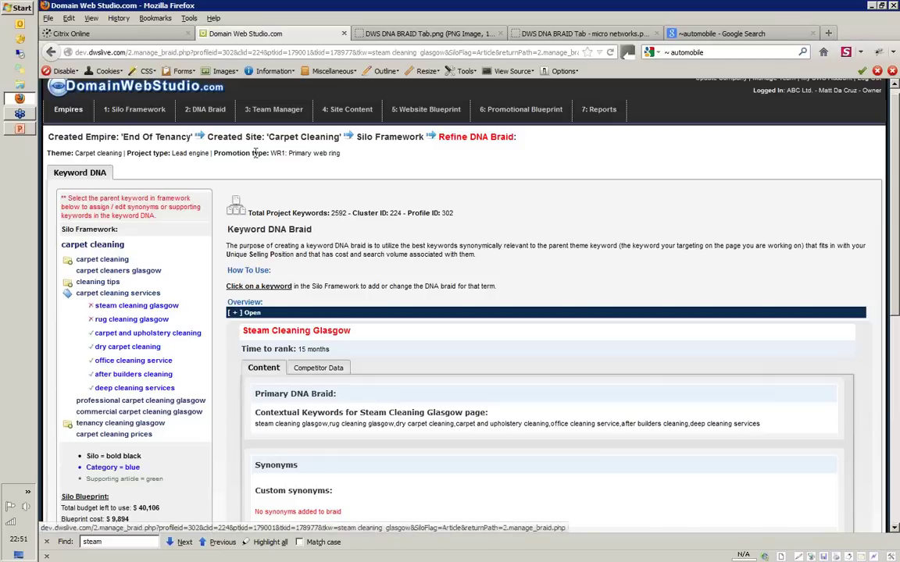
# Open the carpet cleaning article in the Site Content stage and examine its synonym, supporting and contextual keyword boxes
pyautogui.click(342, 113)
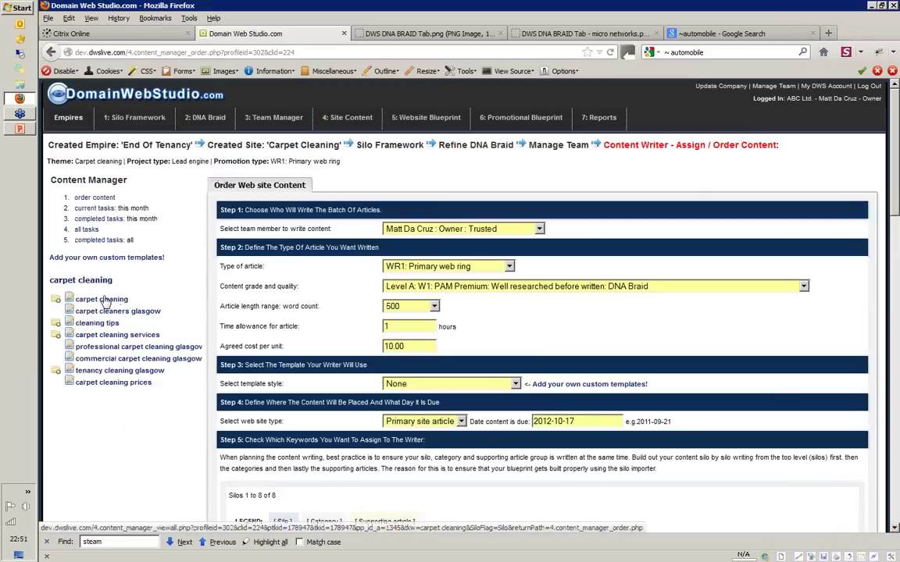
pyautogui.click(104, 301)
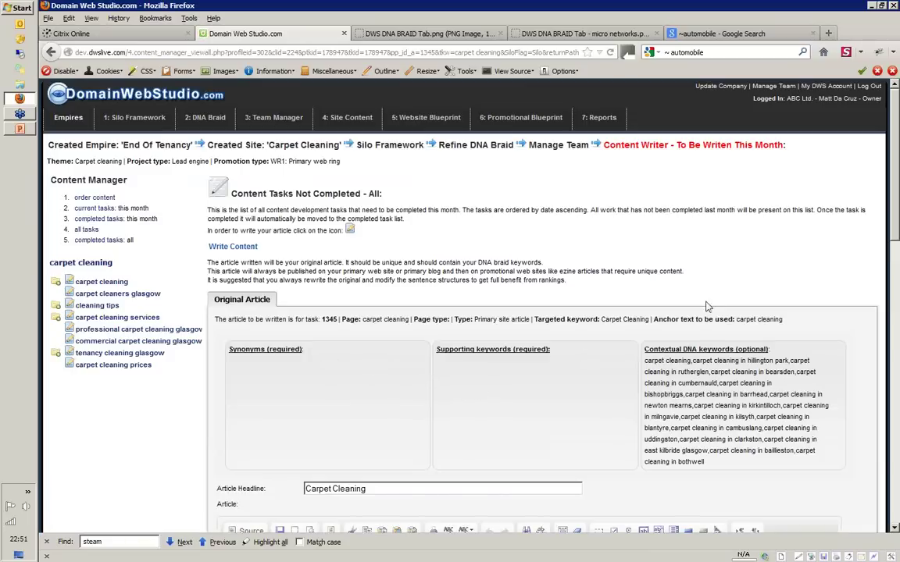
pyautogui.scroll(-4, 627, 177)
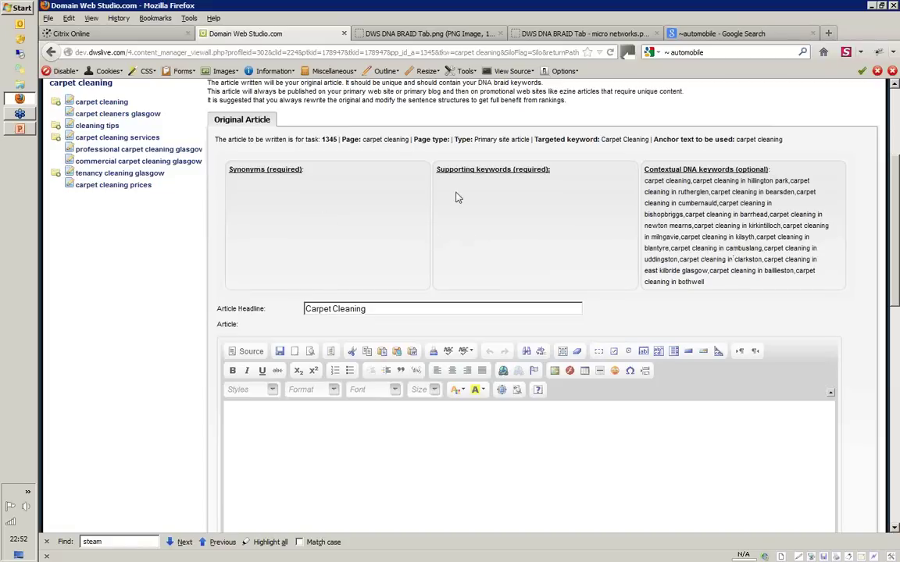
pyautogui.scroll(5, 897, 244)
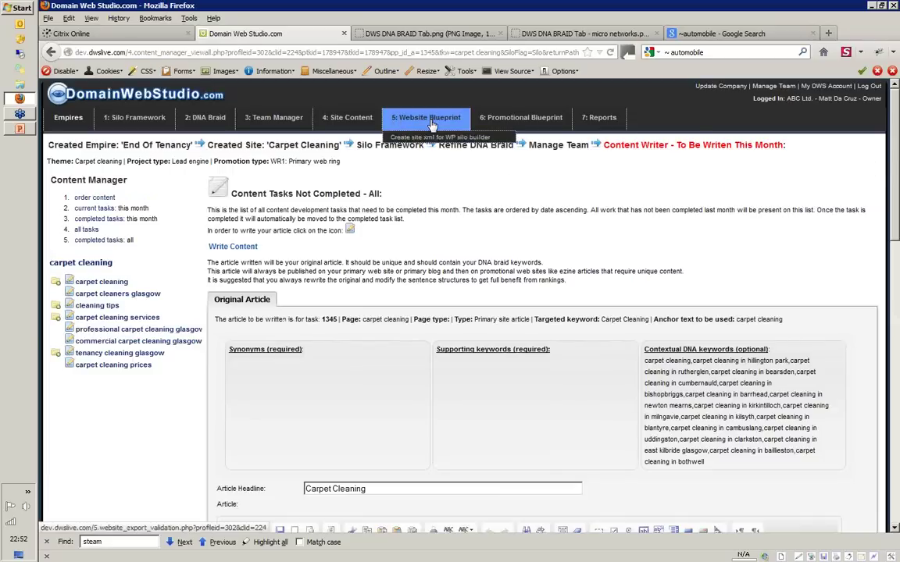
# View the Promotional Blueprint stage and return to the Empires overview to look at the Debt Market empire's project stages
pyautogui.click(516, 119)
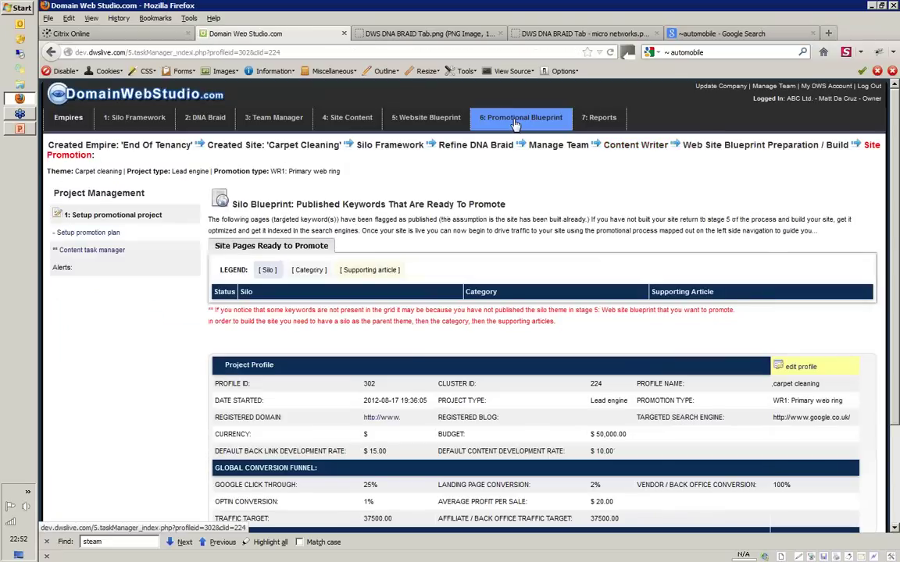
pyautogui.click(69, 123)
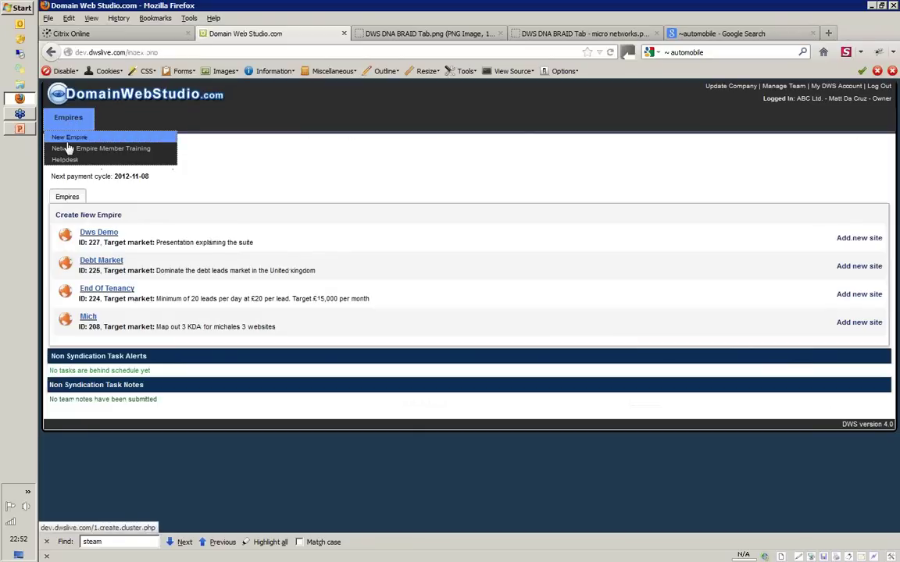
pyautogui.click(94, 261)
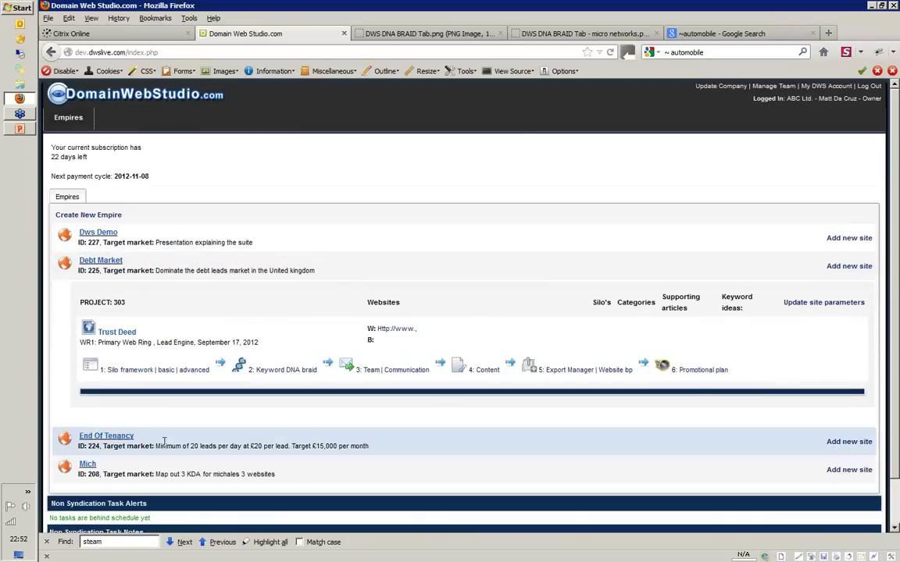
pyautogui.click(93, 260)
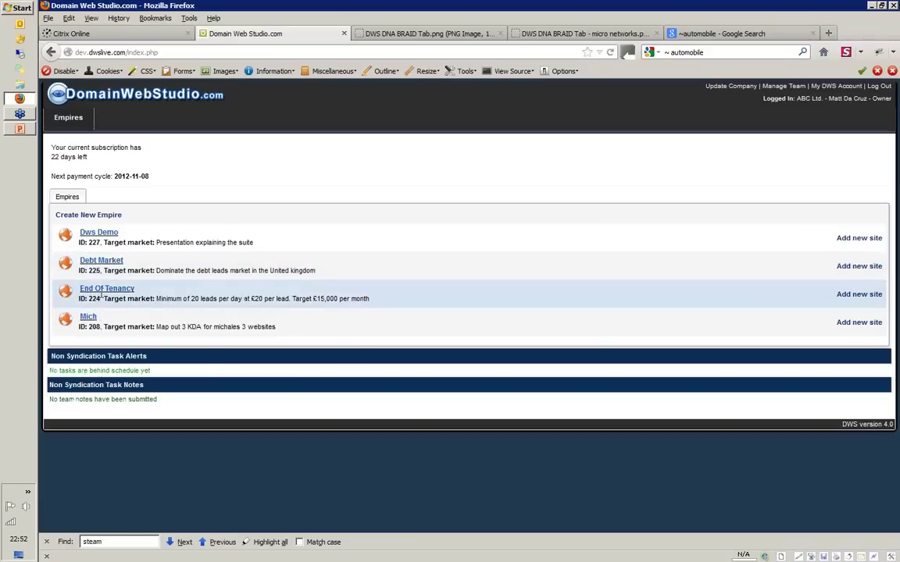
pyautogui.click(169, 52)
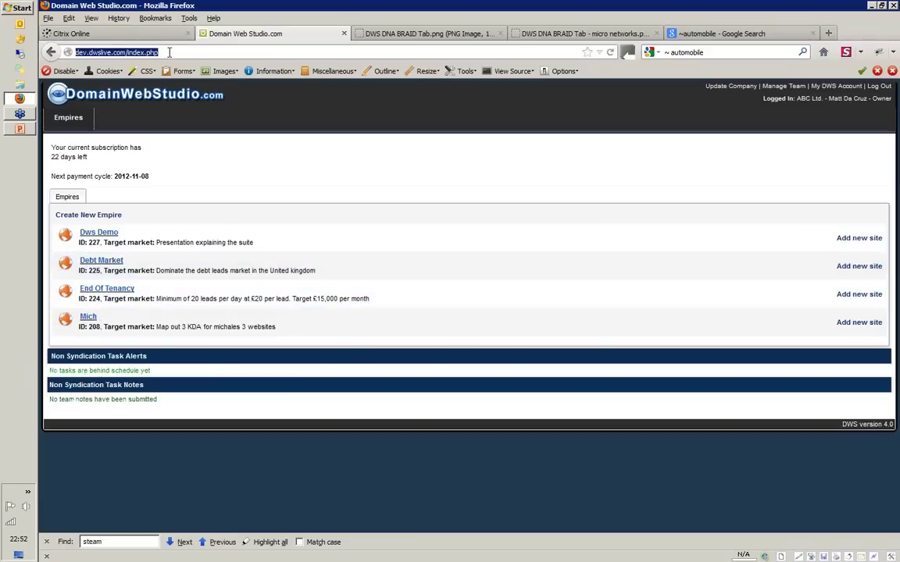
# Load the my.dwslive.com login page and log in with the saved account e-mail
pyautogui.write('my')
pyautogui.press('Down')
pyautogui.press('Down')
pyautogui.press('Down')
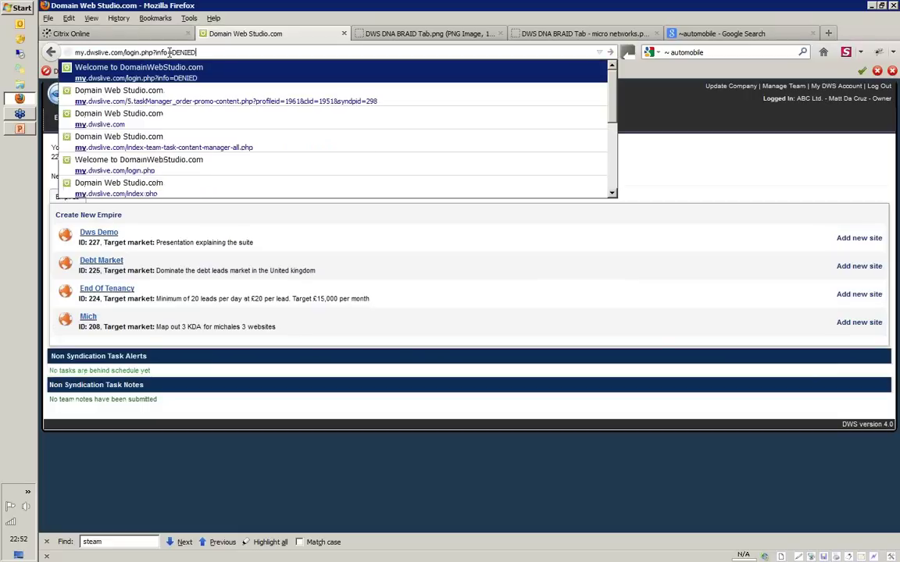
pyautogui.press('Return')
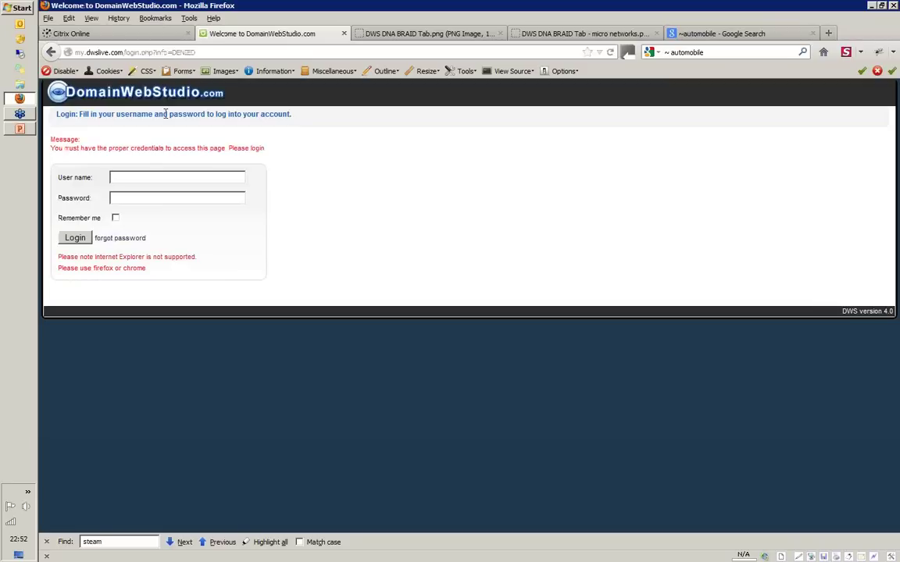
pyautogui.click(122, 178)
pyautogui.click(122, 178)
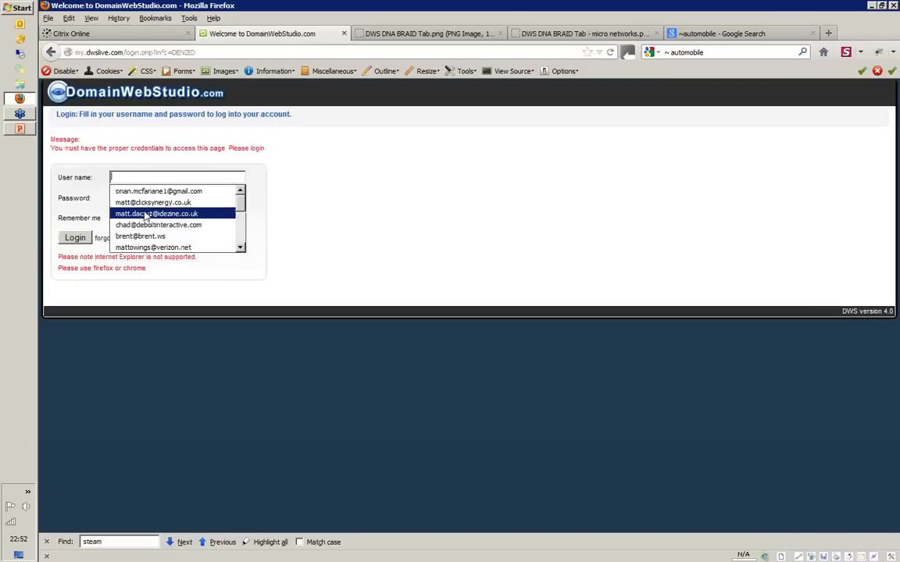
pyautogui.click(134, 214)
pyautogui.click(78, 238)
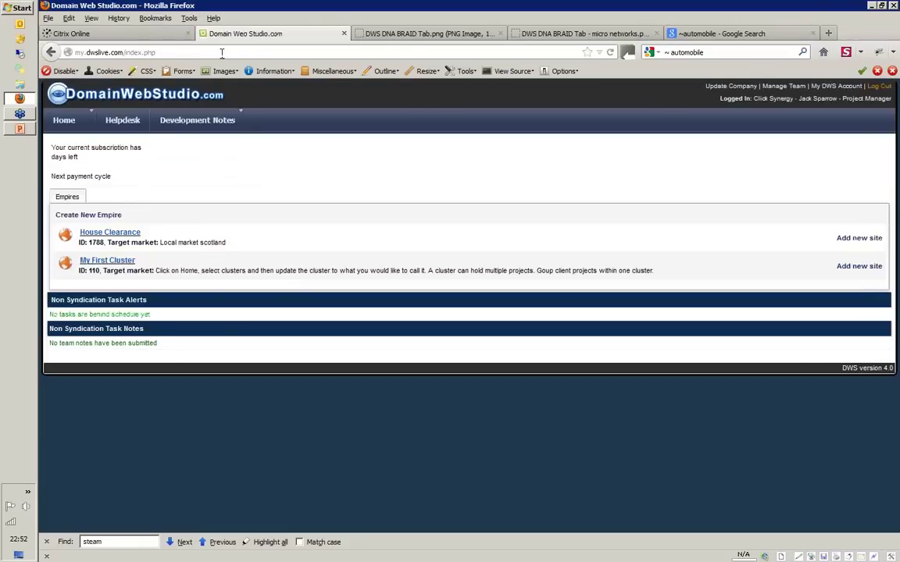
# Open the first article directories task among this month's promotional content tasks for the House Clearance empire's Professional Cleaning project
pyautogui.click(115, 232)
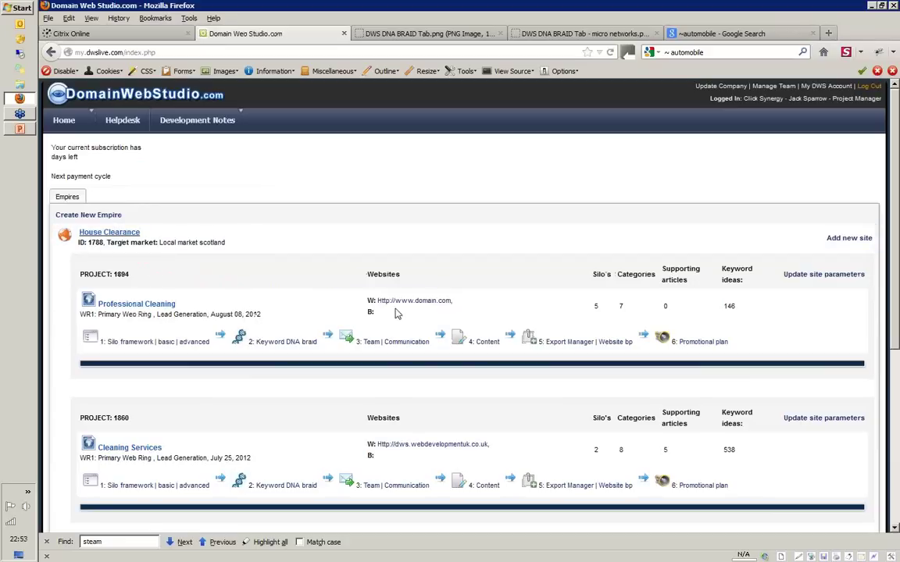
pyautogui.click(701, 344)
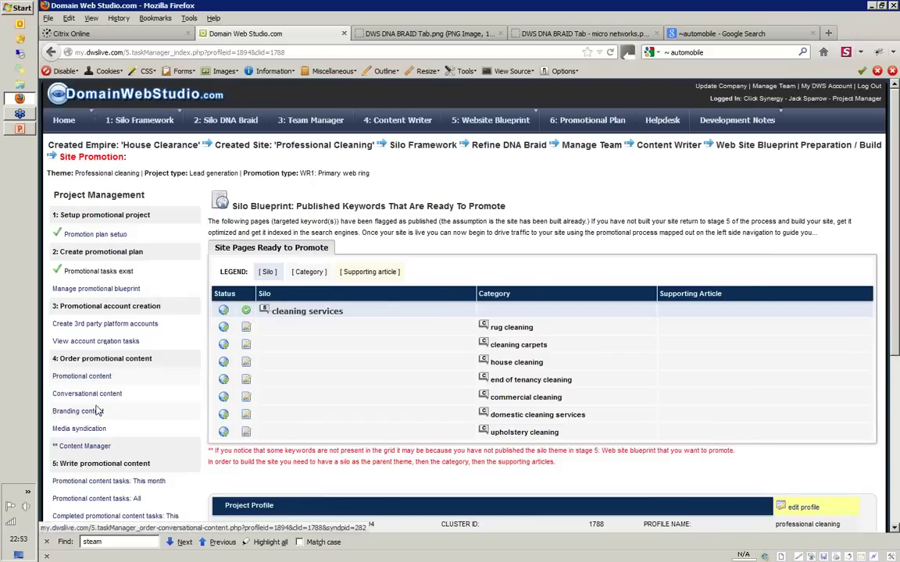
pyautogui.click(92, 482)
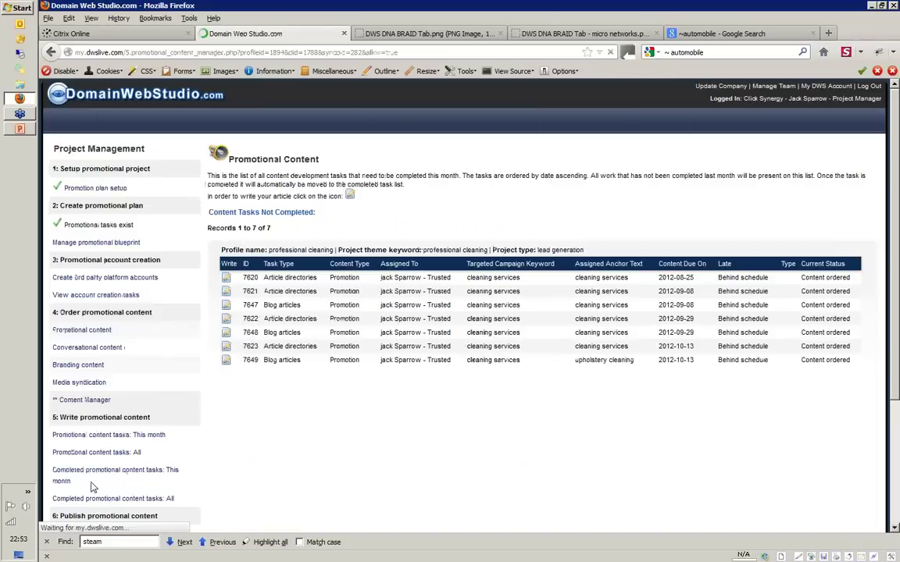
pyautogui.click(226, 279)
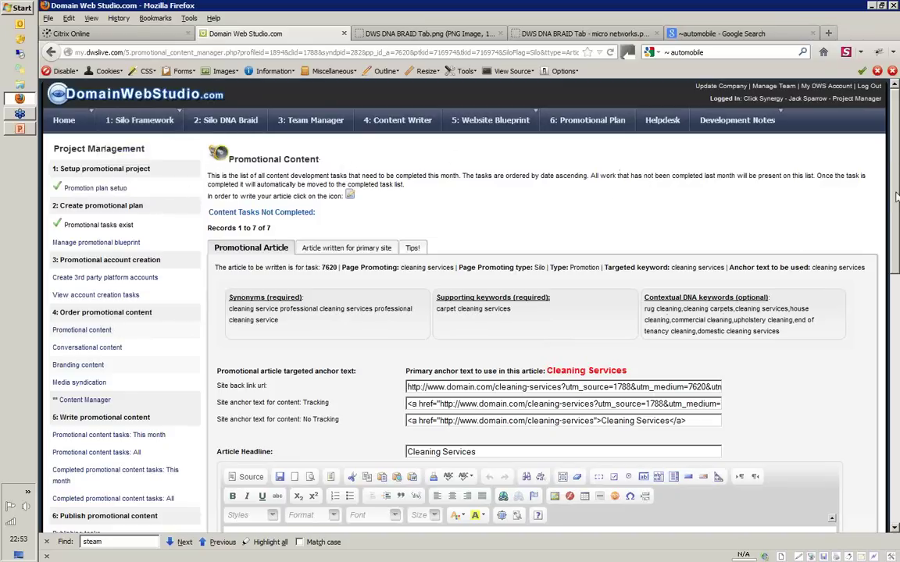
# Highlight the required synonyms of the promotional article and check the article written for the primary site
pyautogui.scroll(-2, 807, 176)
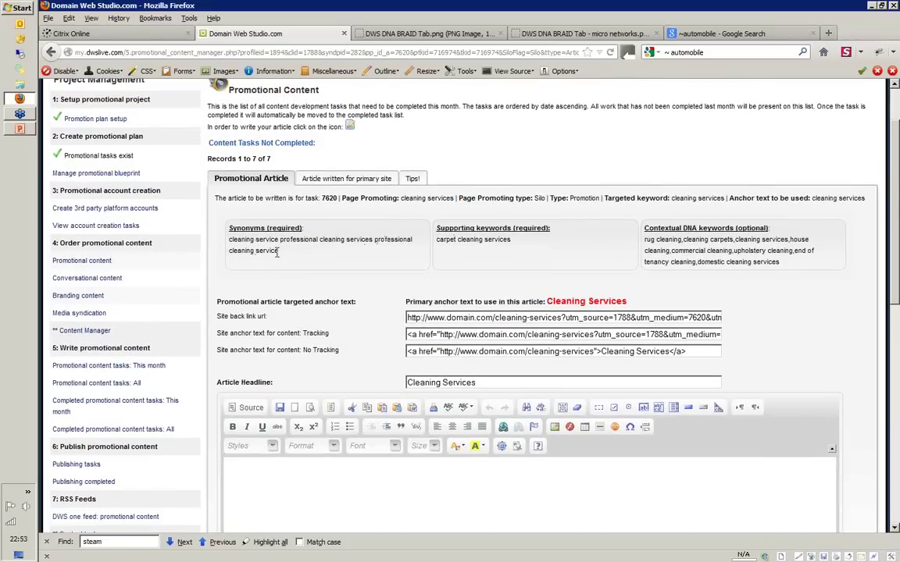
pyautogui.tripleClick(232, 244)
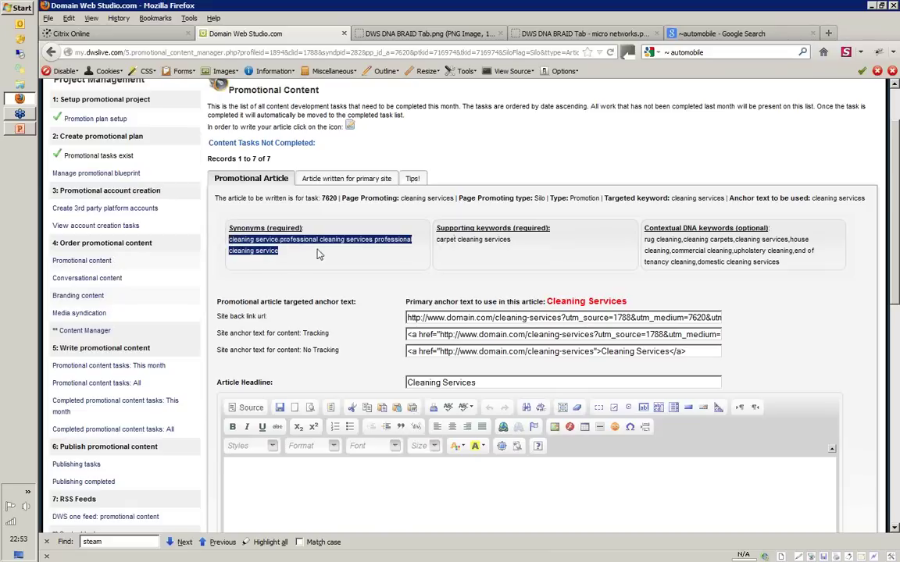
pyautogui.click(358, 228)
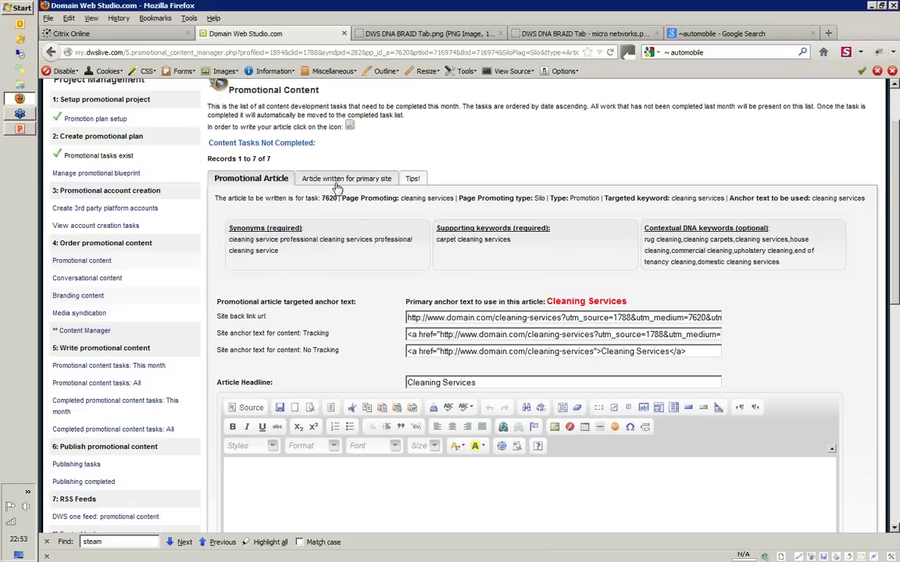
pyautogui.click(338, 182)
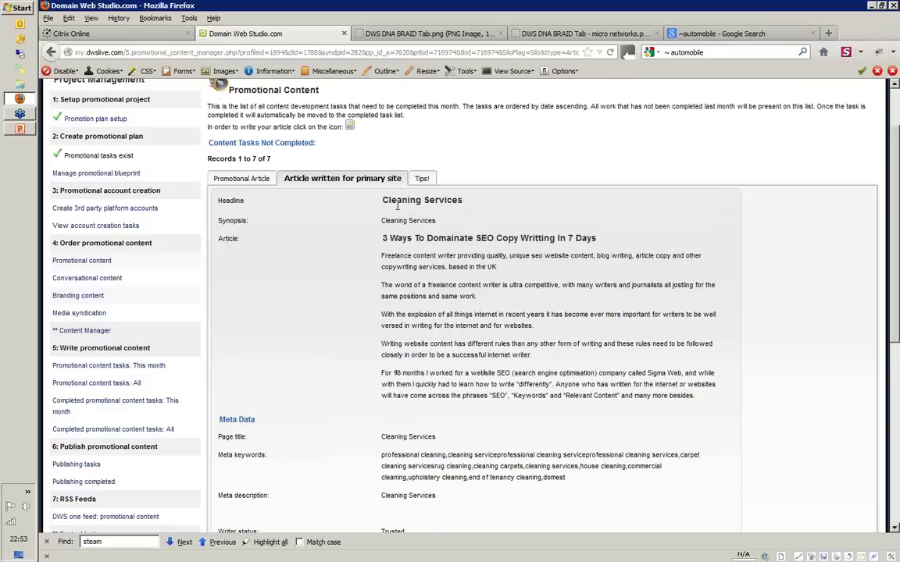
pyautogui.click(236, 178)
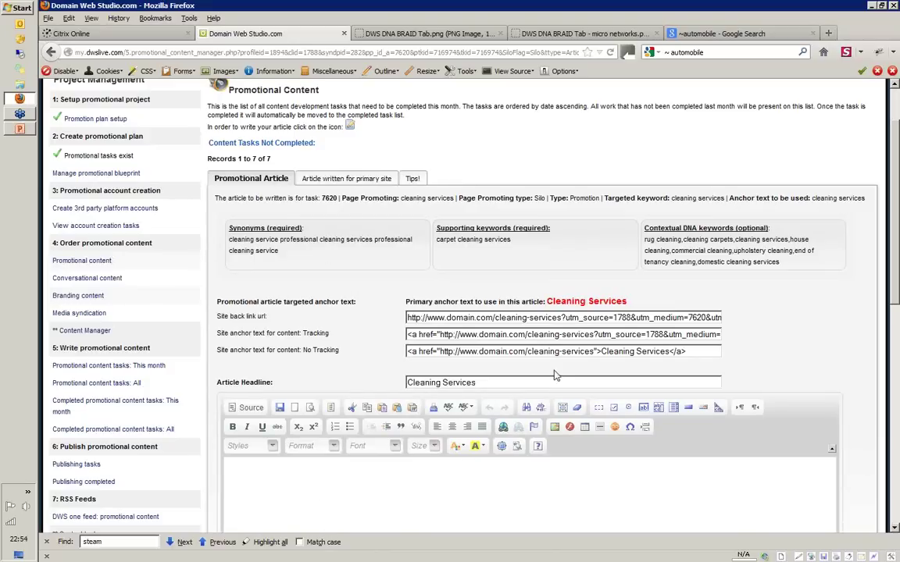
# Highlight the Cleaning Services anchor text in the tracking link and look over the article editor and META fields
pyautogui.moveTo(407, 335); pyautogui.dragTo(771, 334)
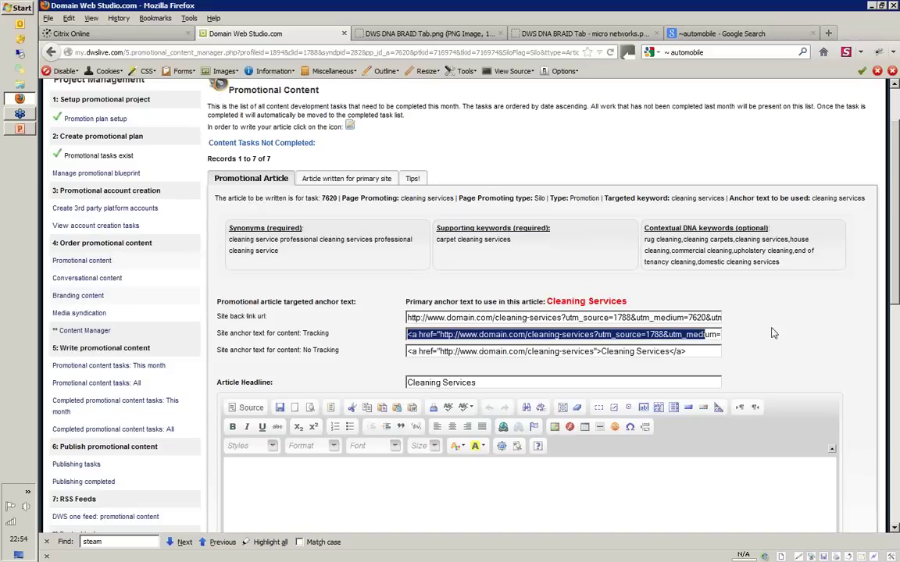
pyautogui.click(670, 334)
pyautogui.moveTo(641, 334); pyautogui.dragTo(770, 332)
pyautogui.moveTo(637, 335); pyautogui.dragTo(707, 329)
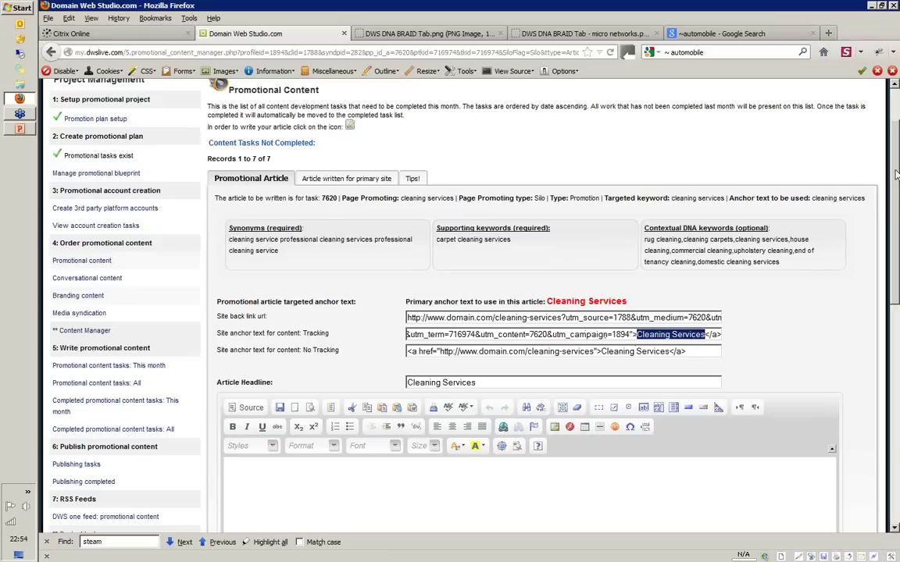
pyautogui.scroll(-3, 807, 162)
pyautogui.scroll(-2, 602, 312)
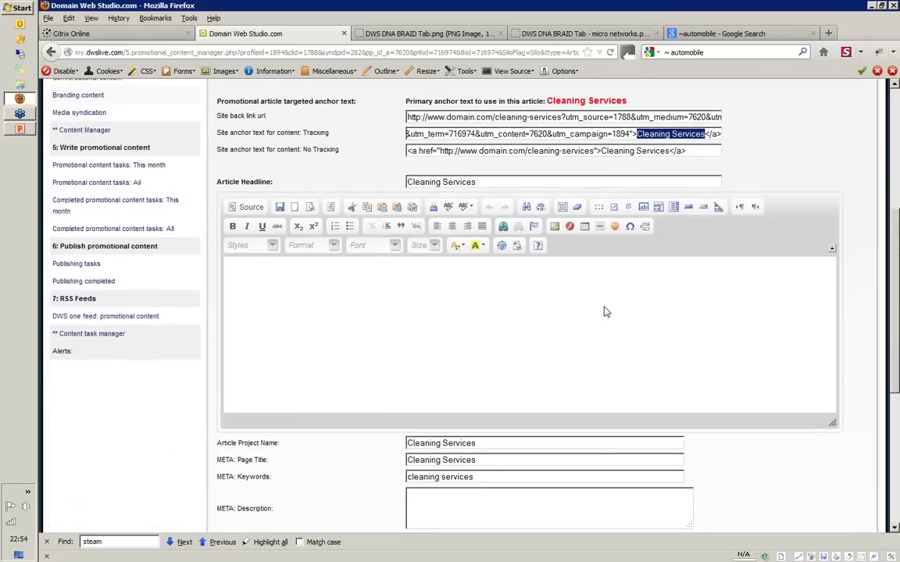
pyautogui.scroll(-6, 807, 224)
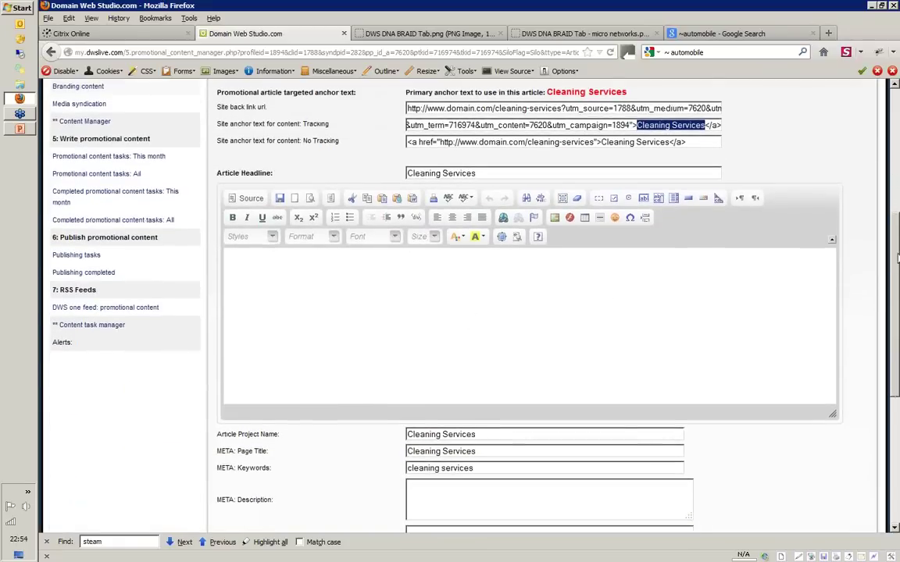
pyautogui.scroll(7, 898, 358)
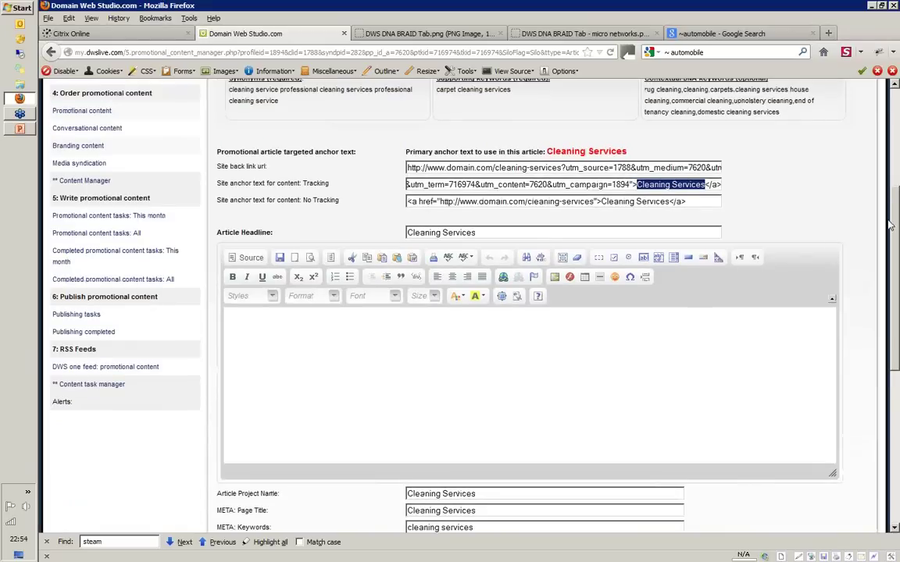
pyautogui.scroll(5, 896, 105)
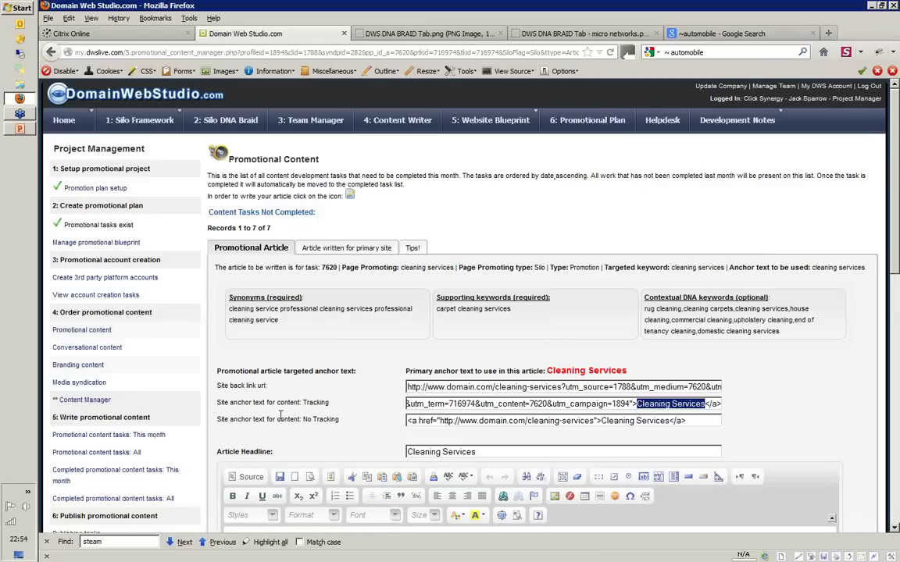
# Consult the DNA BRAID micro nets mind map and highlight the cleaning-services page name in the site back link URL
pyautogui.click(562, 34)
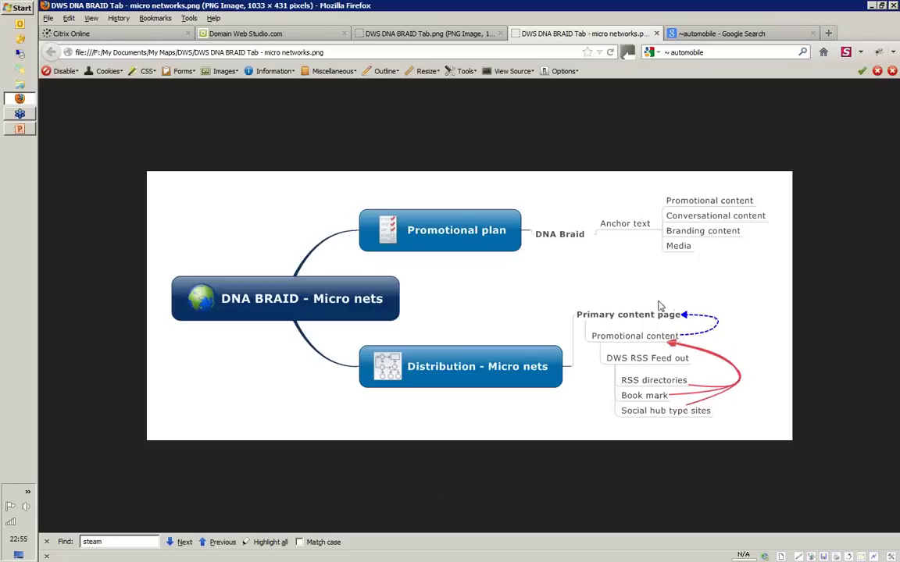
pyautogui.click(283, 32)
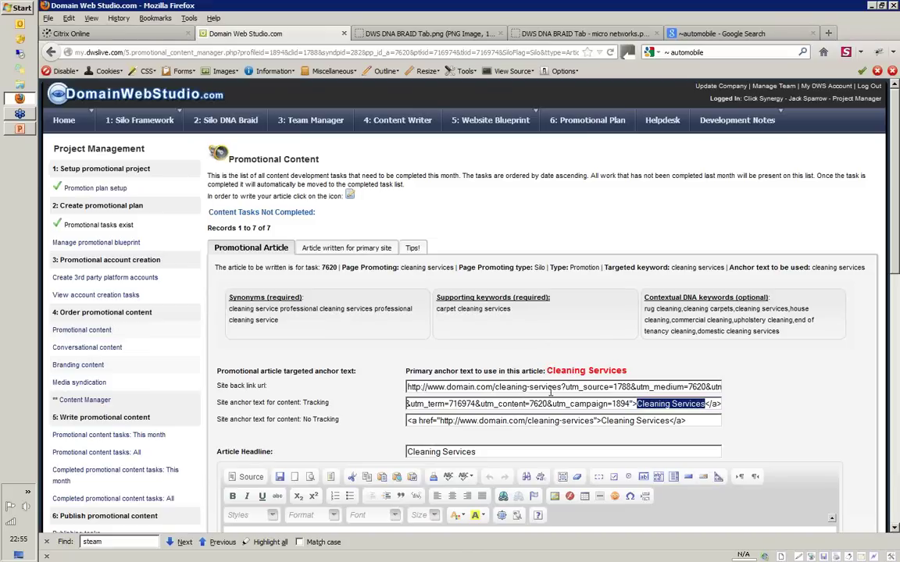
pyautogui.moveTo(561, 387); pyautogui.dragTo(495, 387)
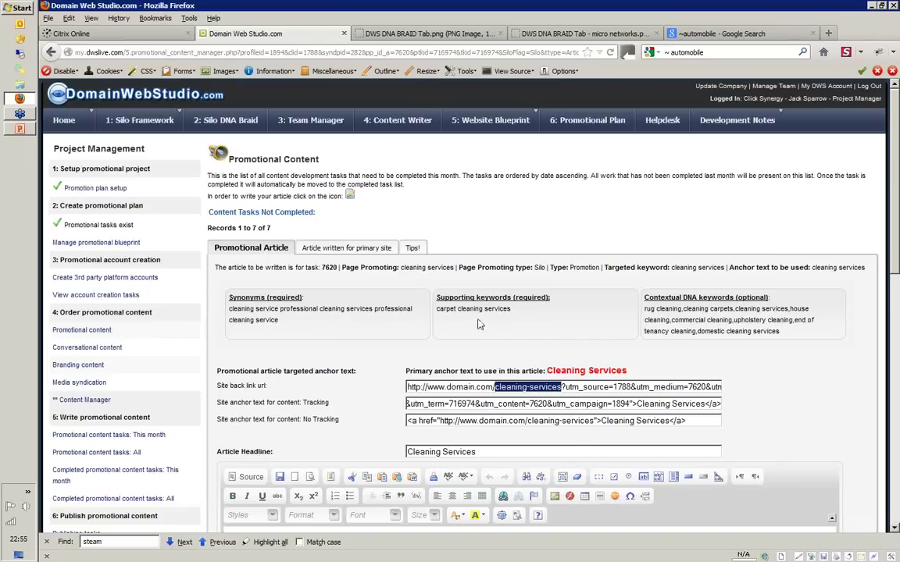
# Review the primary site's Cleaning Services article that the promotional content links back to
pyautogui.click(354, 252)
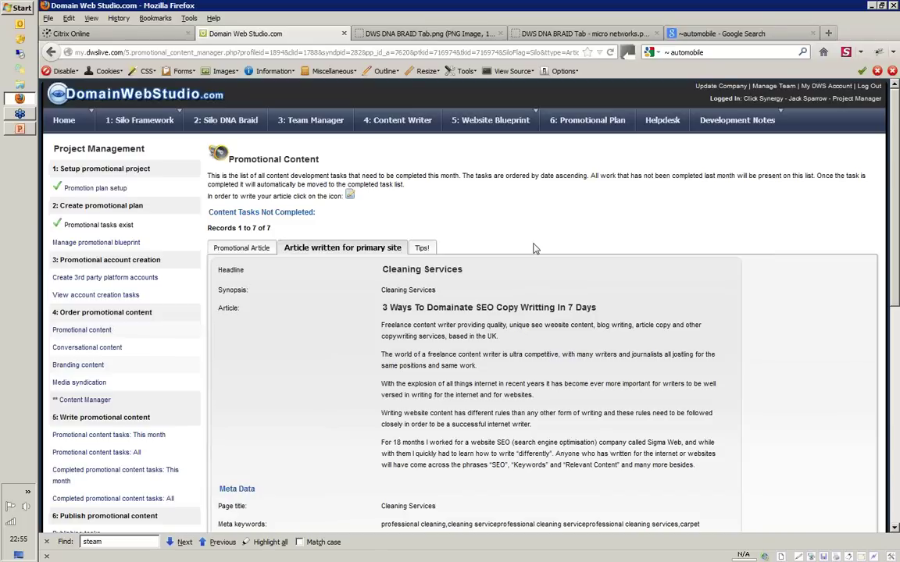
pyautogui.scroll(-1, 896, 200)
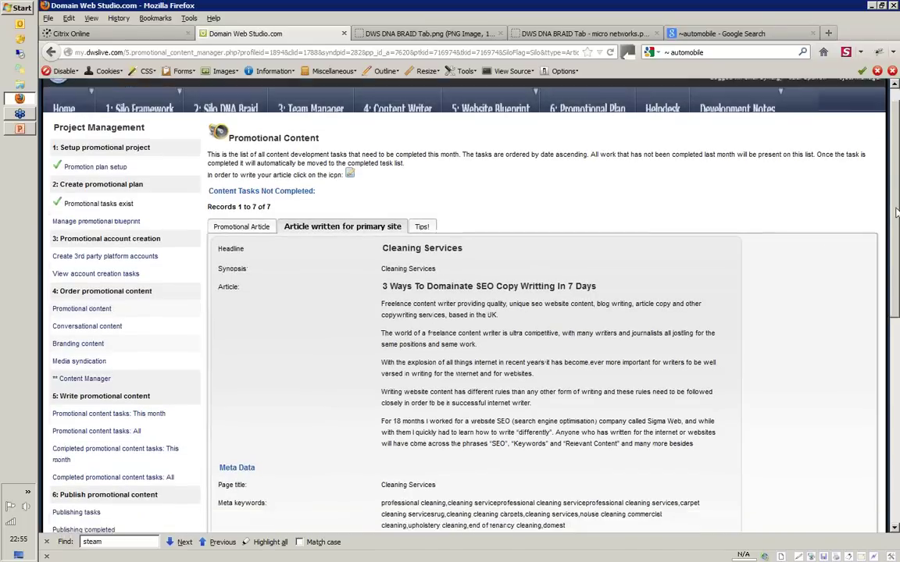
pyautogui.scroll(1, 677, 226)
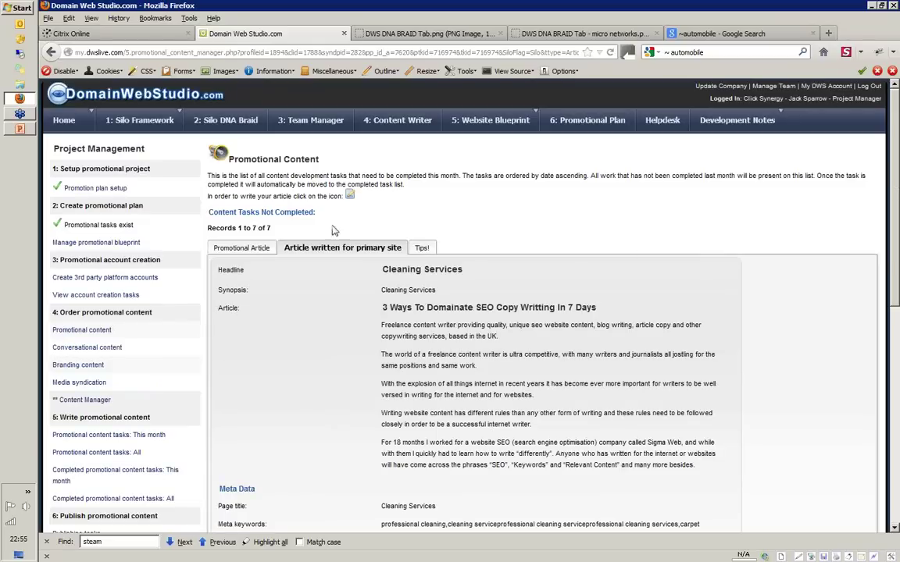
# Visit the Silo DNA Braid and Silo Framework stages, and view the silo framework blueprint in a separate tab
pyautogui.click(226, 120)
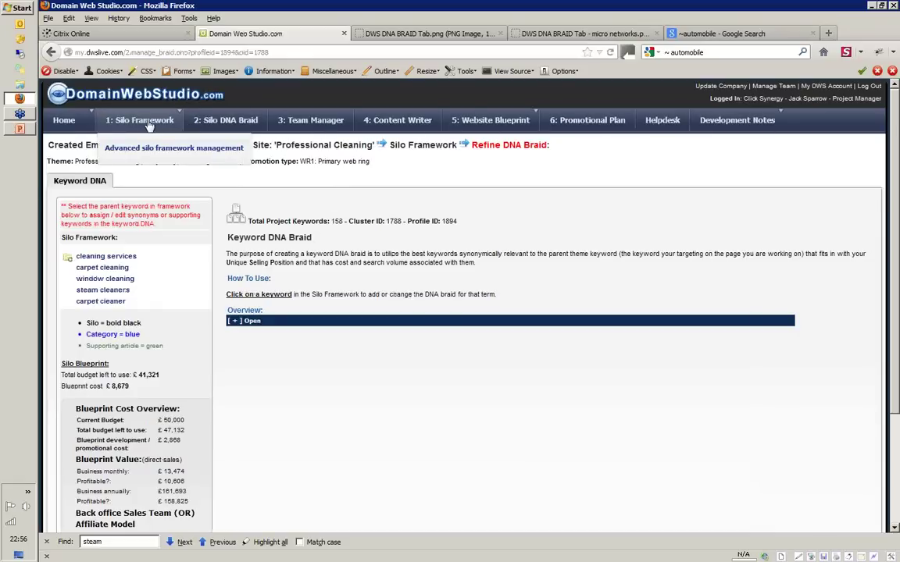
pyautogui.click(148, 125)
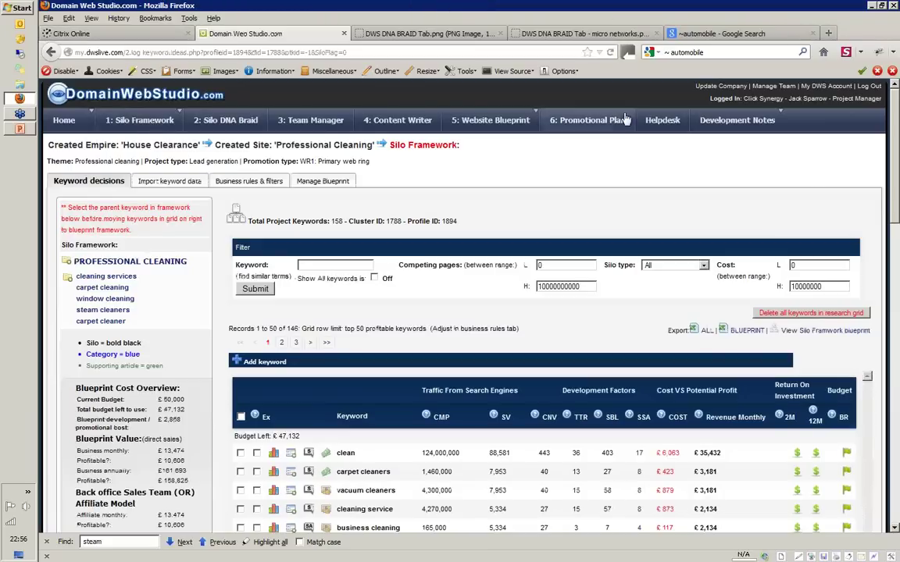
pyautogui.rightClick(829, 336)
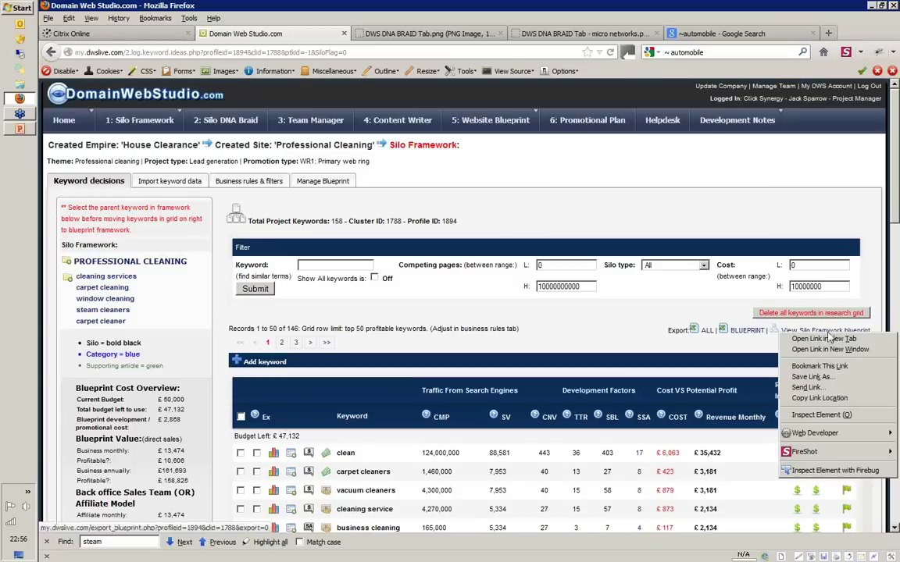
pyautogui.click(750, 306)
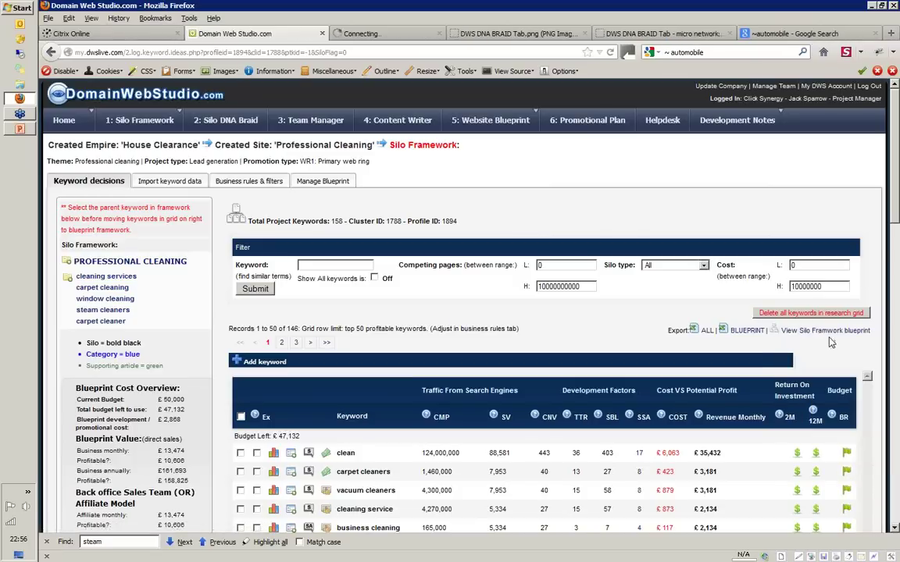
pyautogui.click(353, 36)
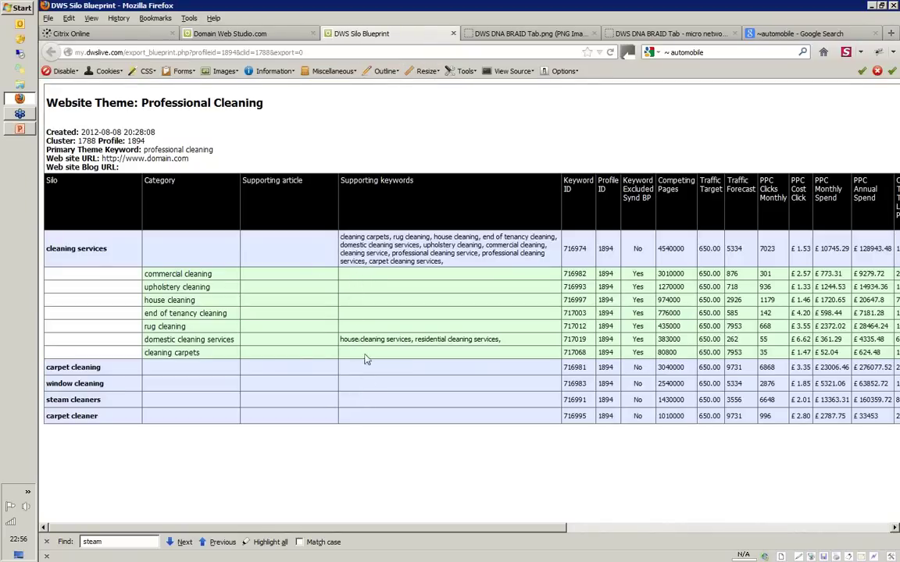
# Highlight the supporting keywords of domestic cleaning services in the blueprint and compare the blueprint with the Silo Framework keyword decisions
pyautogui.moveTo(501, 341); pyautogui.dragTo(341, 349)
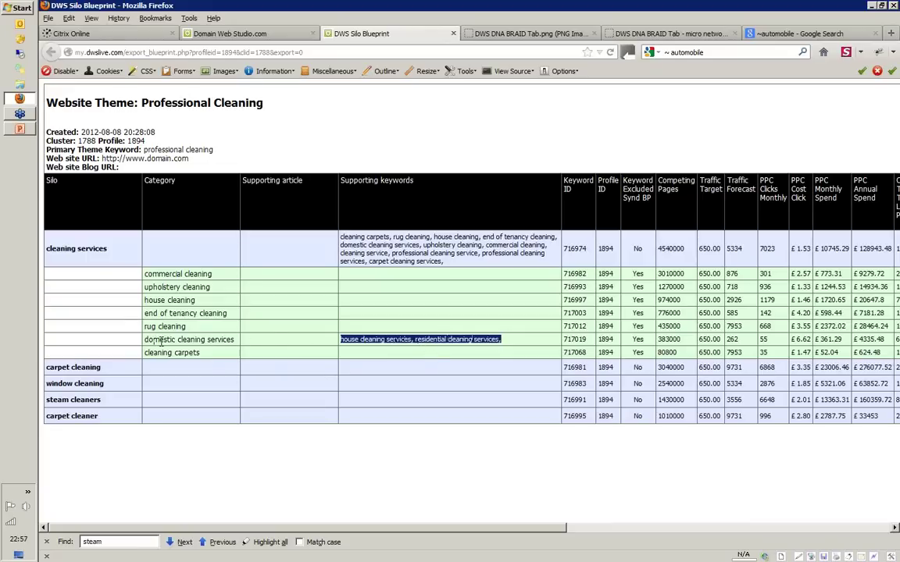
pyautogui.click(352, 369)
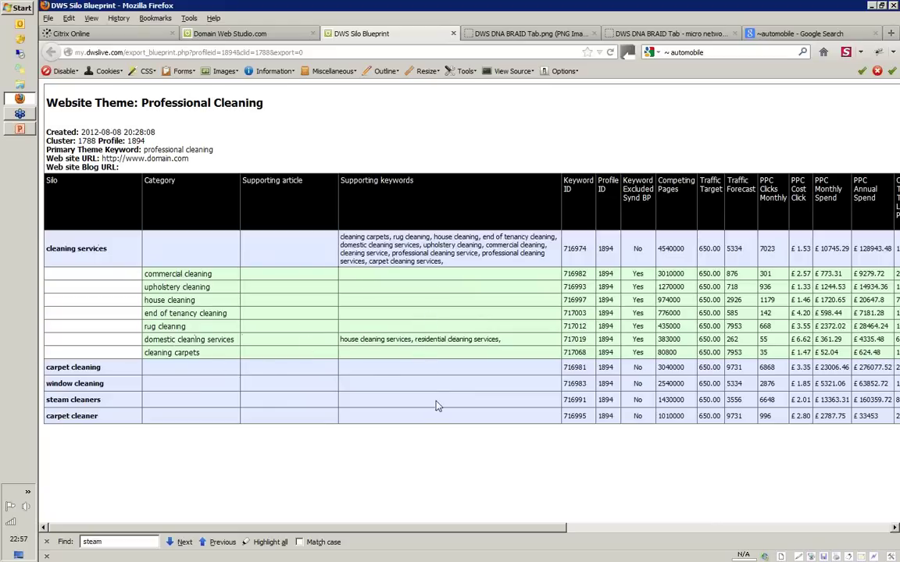
pyautogui.click(236, 34)
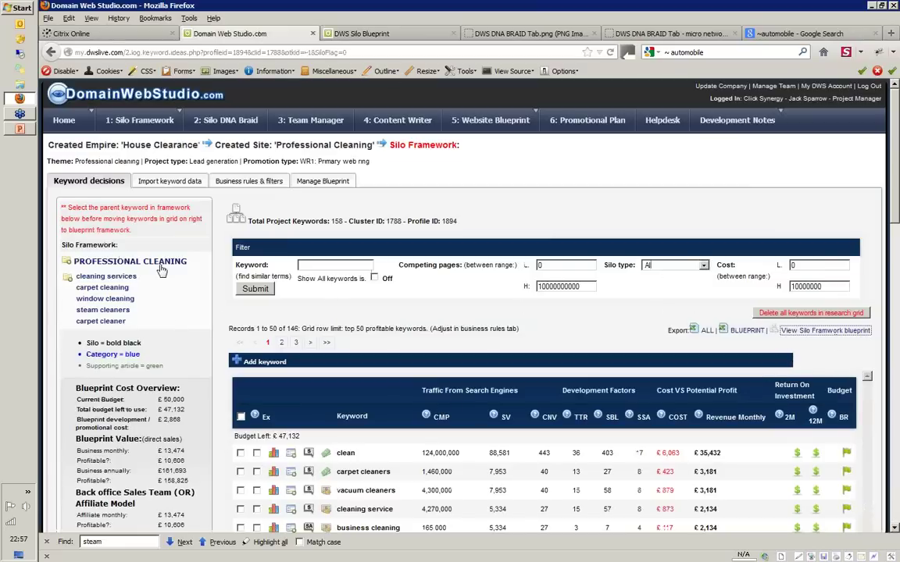
pyautogui.click(348, 35)
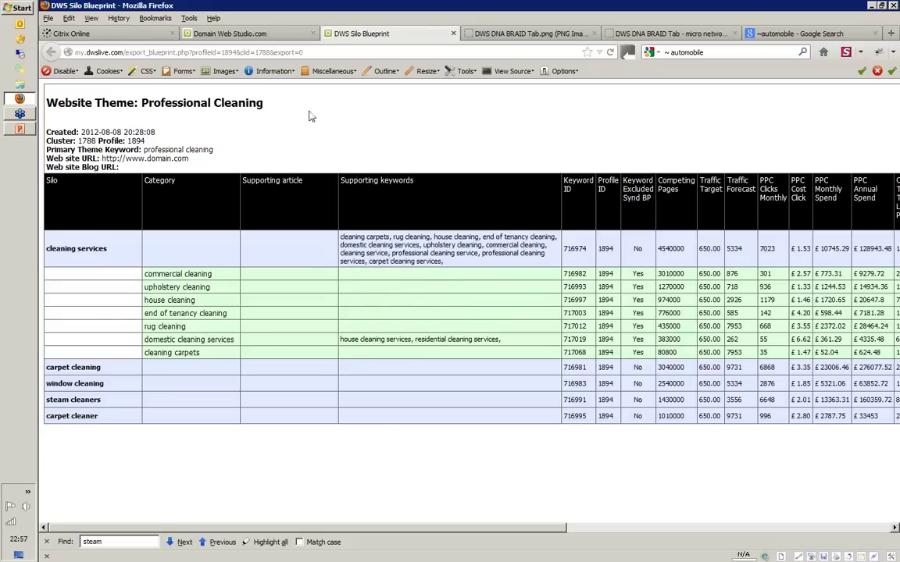
pyautogui.click(264, 34)
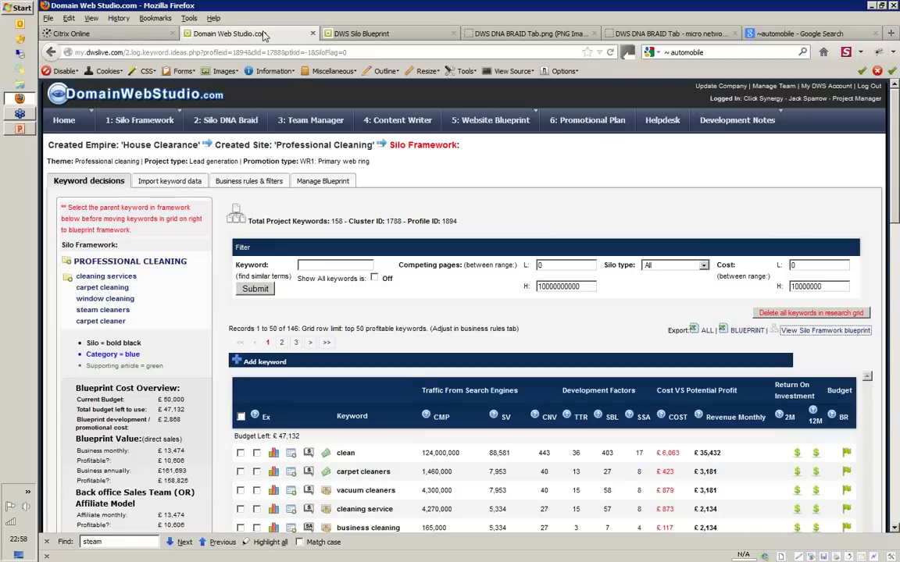
# Review the categories under cleaning services in the Silo Framework and compare them with the silo blueprint's supporting keywords
pyautogui.click(46, 542)
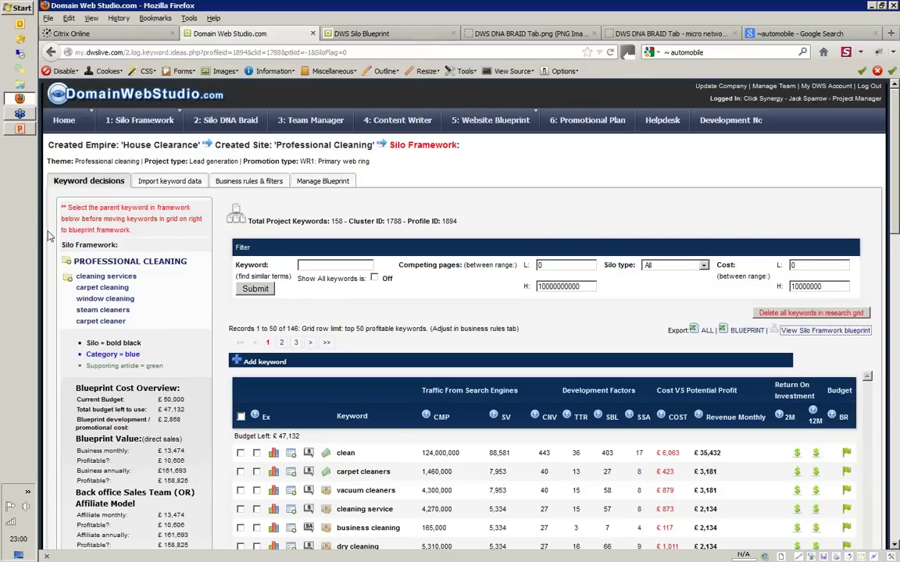
pyautogui.click(81, 279)
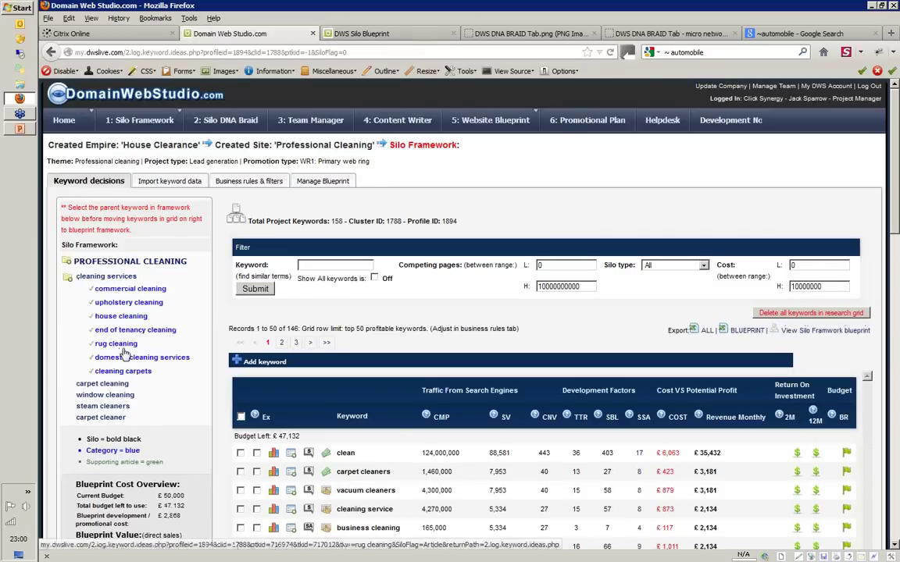
pyautogui.click(66, 256)
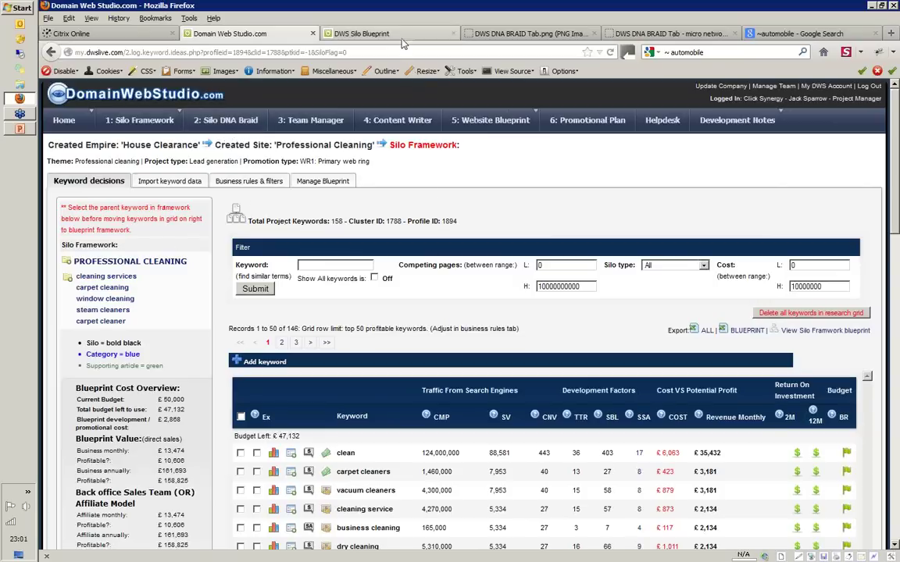
pyautogui.click(361, 33)
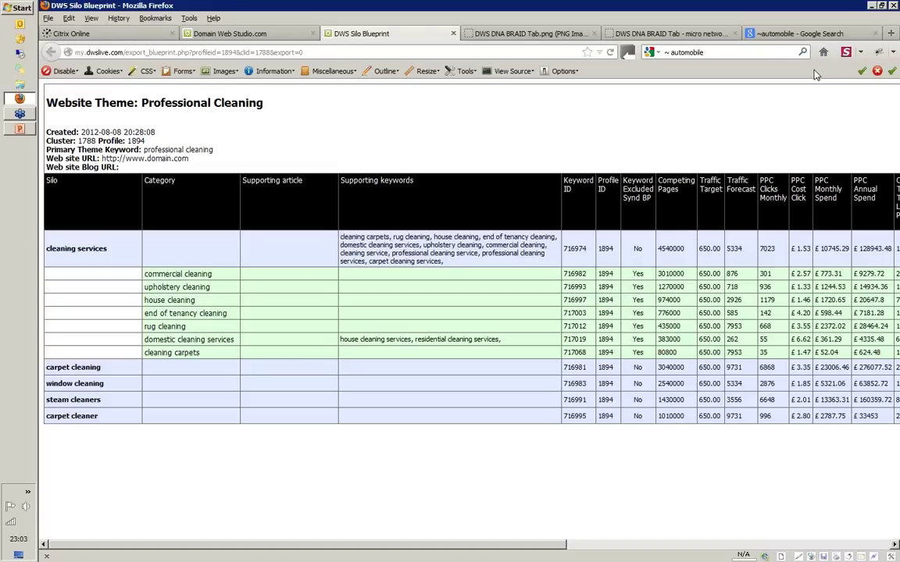
pyautogui.click(286, 36)
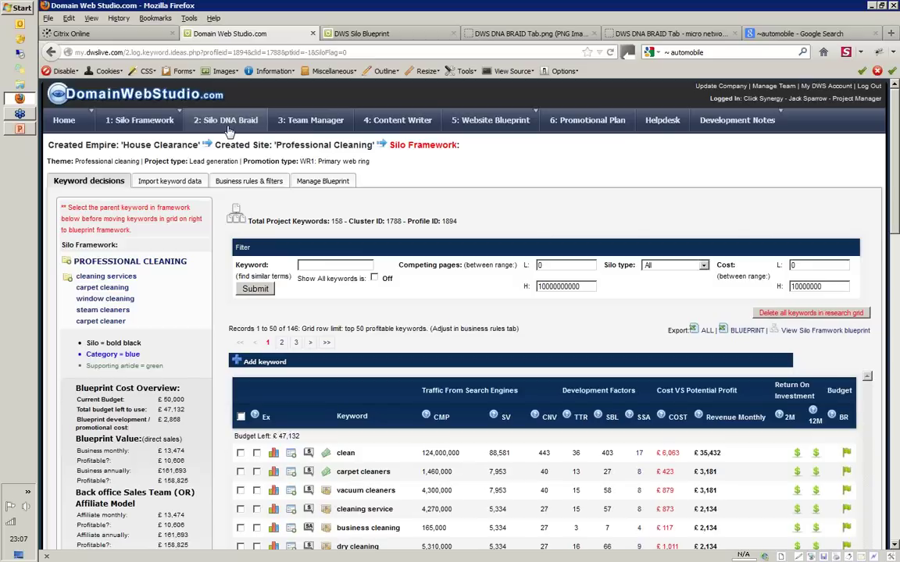
# Open the Promotional Plan's unfinished content tasks and highlight the targeted campaign keyword and assigned anchor text of blog article task 7649
pyautogui.click(588, 125)
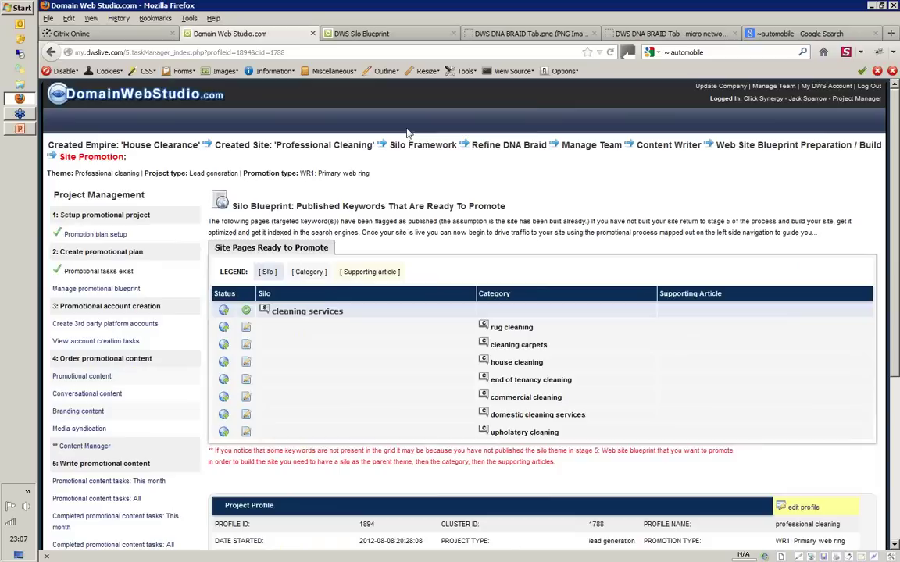
pyautogui.click(595, 127)
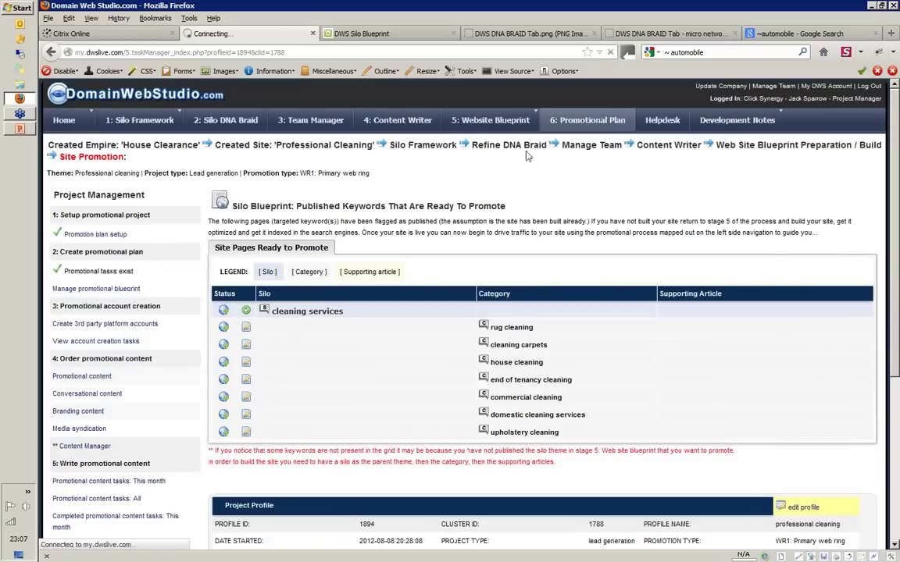
pyautogui.click(88, 486)
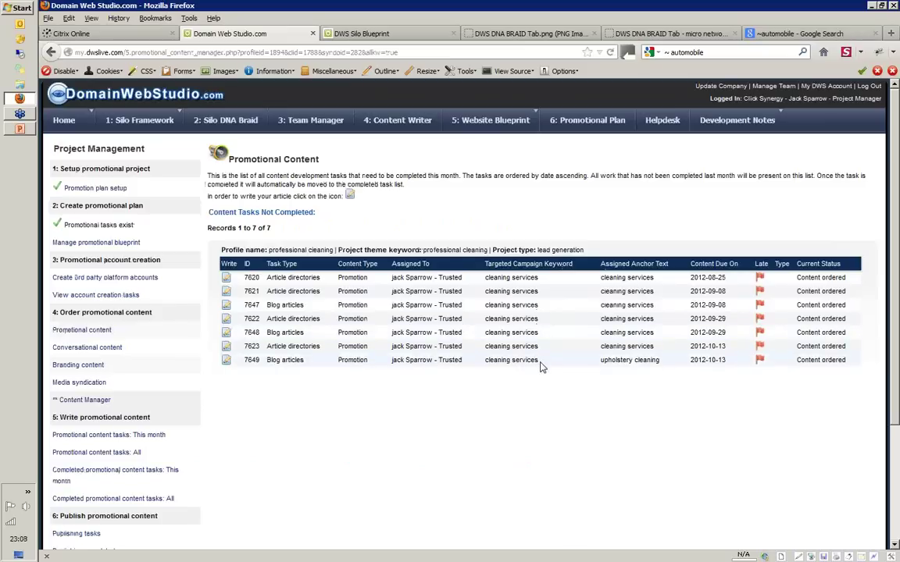
pyautogui.moveTo(539, 361); pyautogui.dragTo(485, 362)
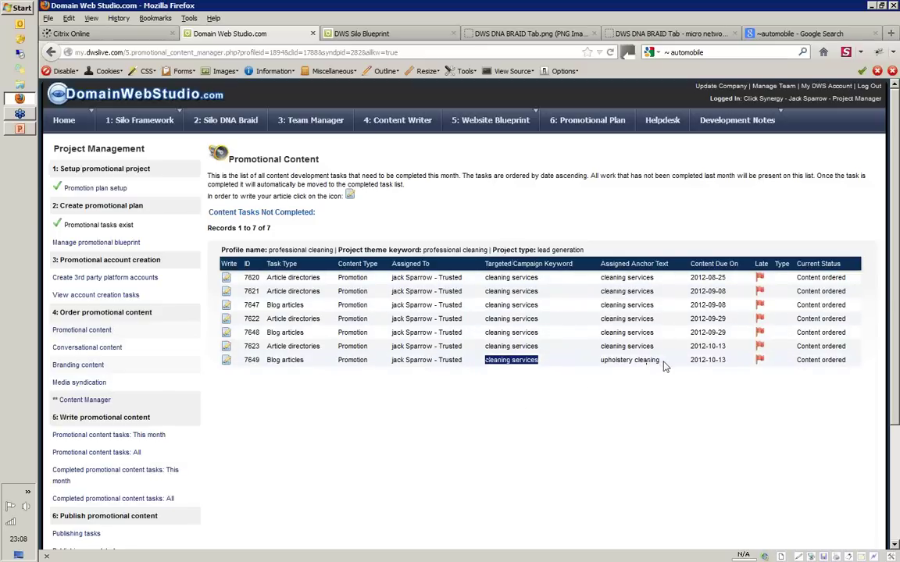
pyautogui.moveTo(661, 360); pyautogui.dragTo(600, 360)
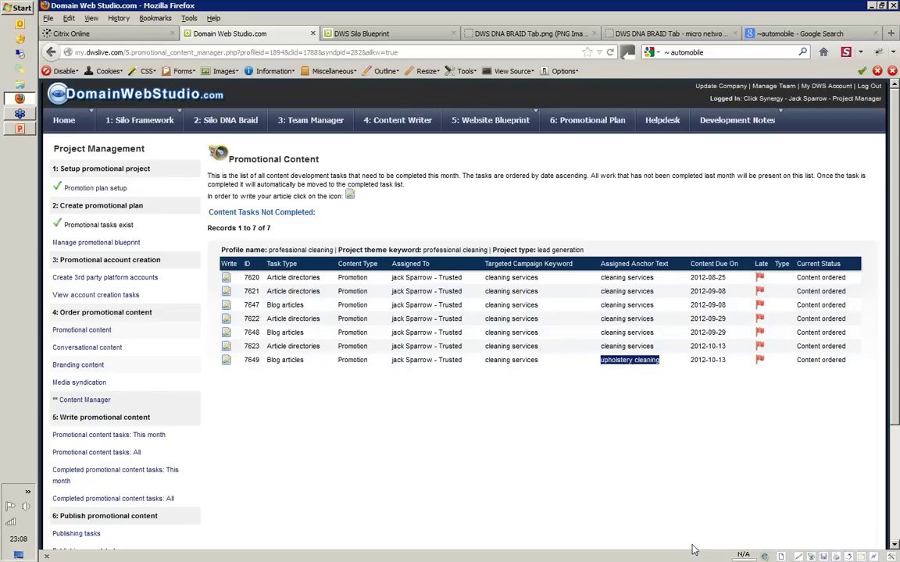
# Open task 7649 for writing and paste its Upholstery Cleaning tracking anchor code into the article's HTML source
pyautogui.click(226, 361)
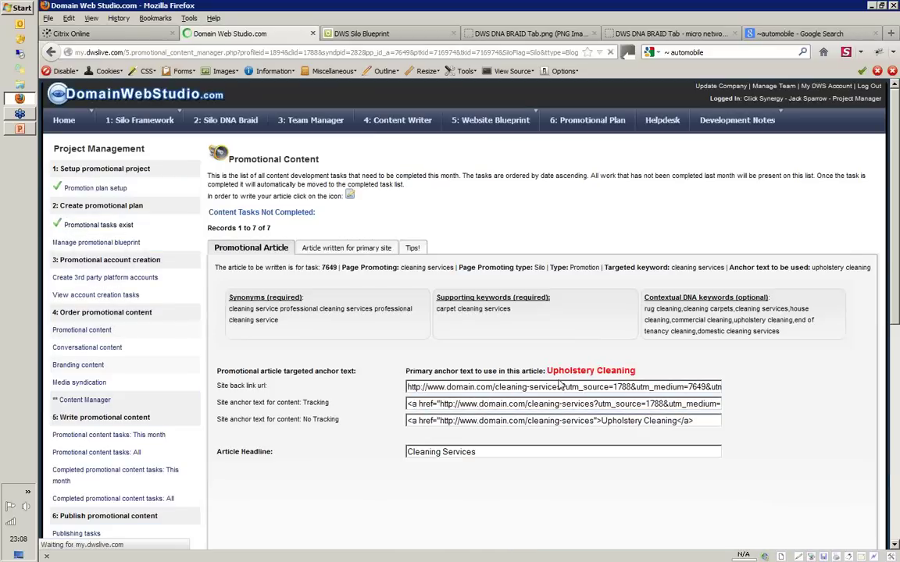
pyautogui.moveTo(548, 371); pyautogui.dragTo(637, 376)
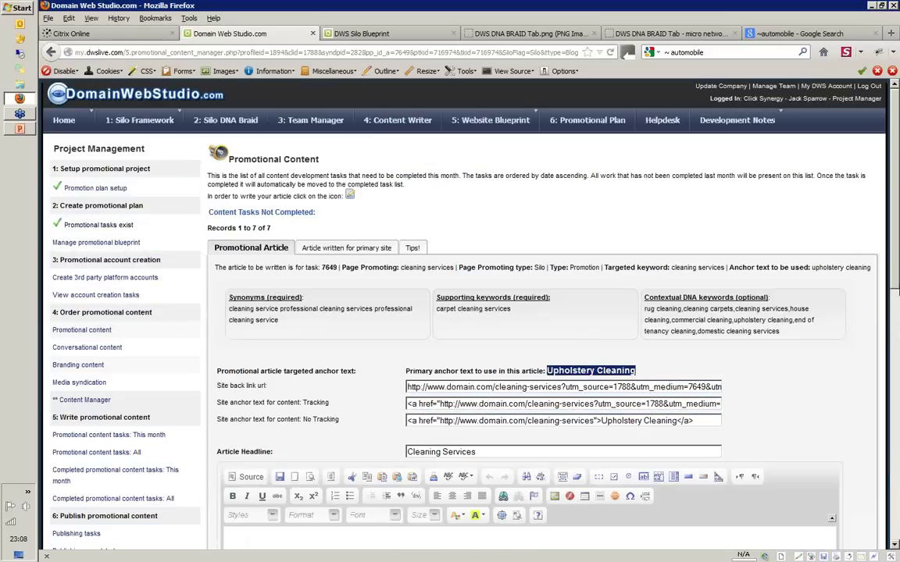
pyautogui.scroll(-2, 897, 314)
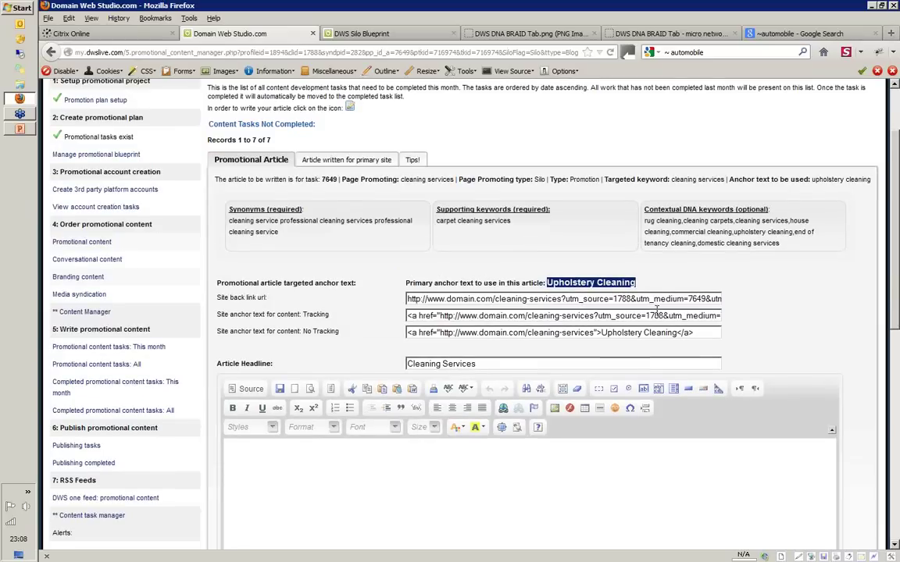
pyautogui.click(407, 316)
pyautogui.tripleClick(417, 317)
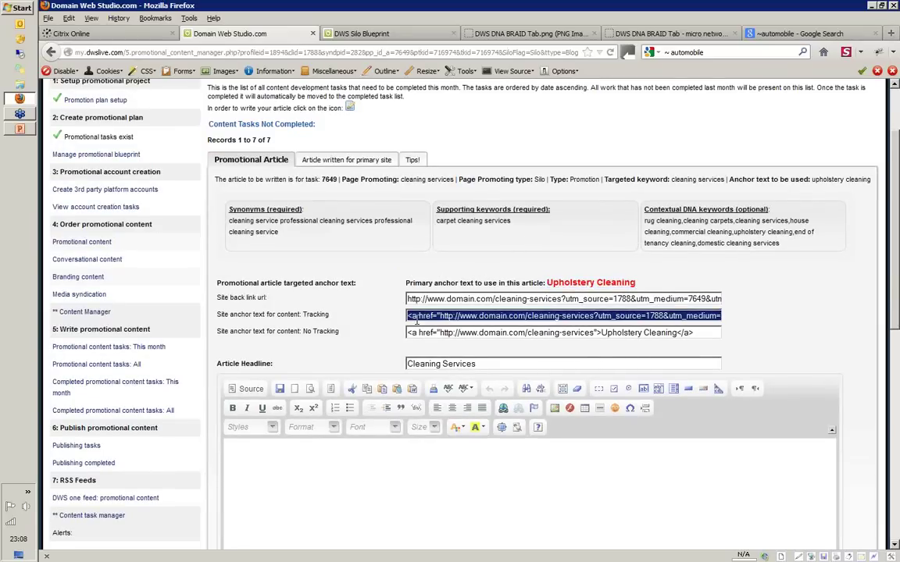
pyautogui.click(247, 389)
pyautogui.write('<a href="http://www.domain.com/cleaning-services?utm_source=1788&utm_medium=7649&utm_term=716974&utm_content=7649&utm_campaign=1894">Upholstery Cleaning</a>')
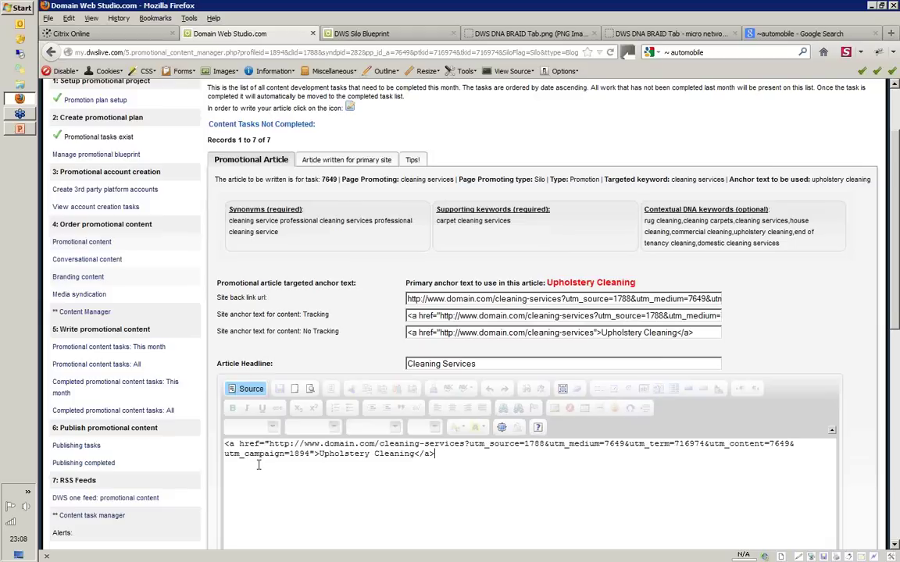
# Highlight the cleaning-services page and the Upholstery Cleaning anchor text in the link code, and return to the formatted article view
pyautogui.moveTo(464, 443); pyautogui.dragTo(380, 447)
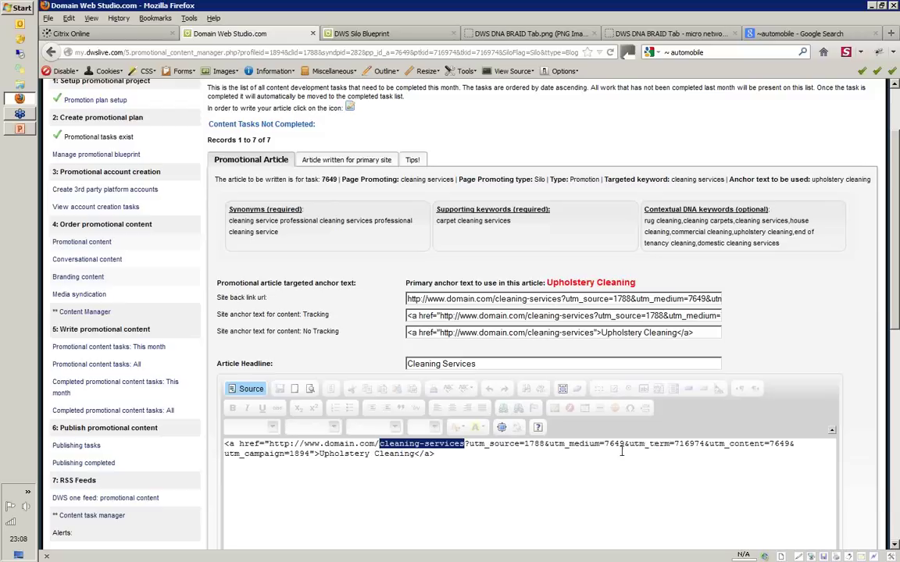
pyautogui.moveTo(320, 454); pyautogui.dragTo(418, 457)
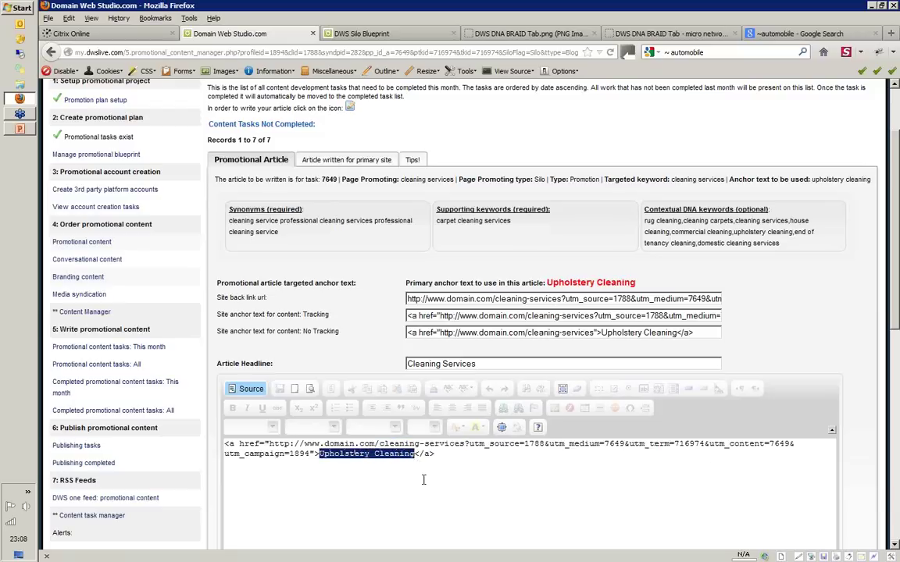
pyautogui.click(236, 395)
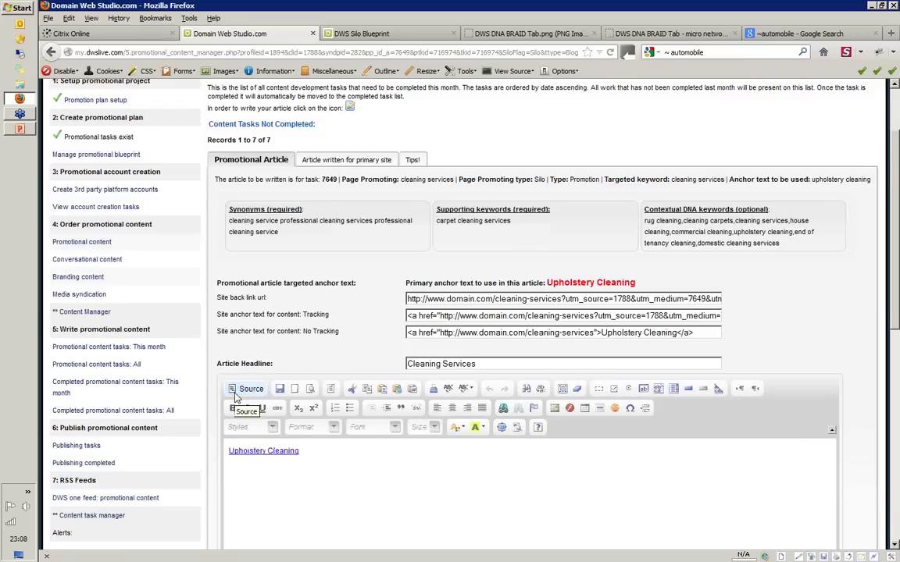
pyautogui.click(230, 451)
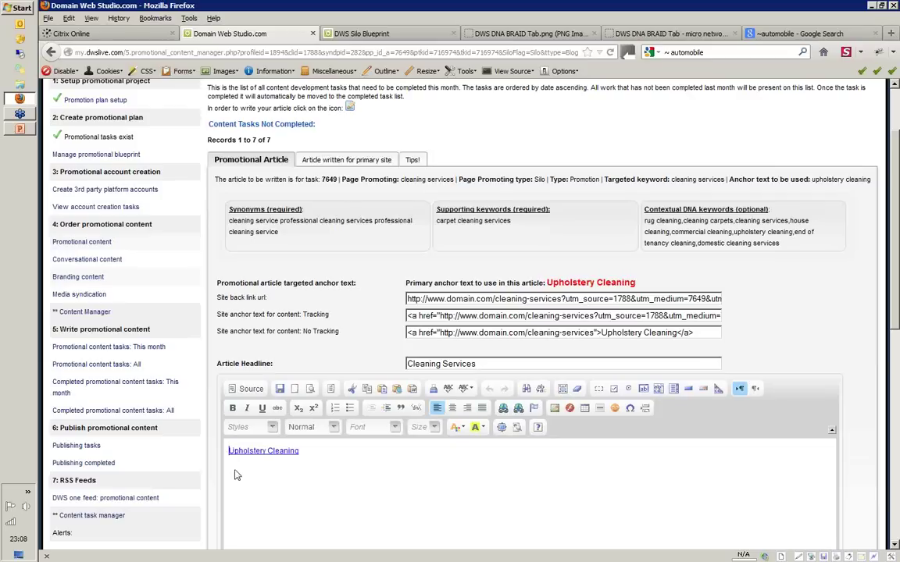
pyautogui.write('hi you lo')
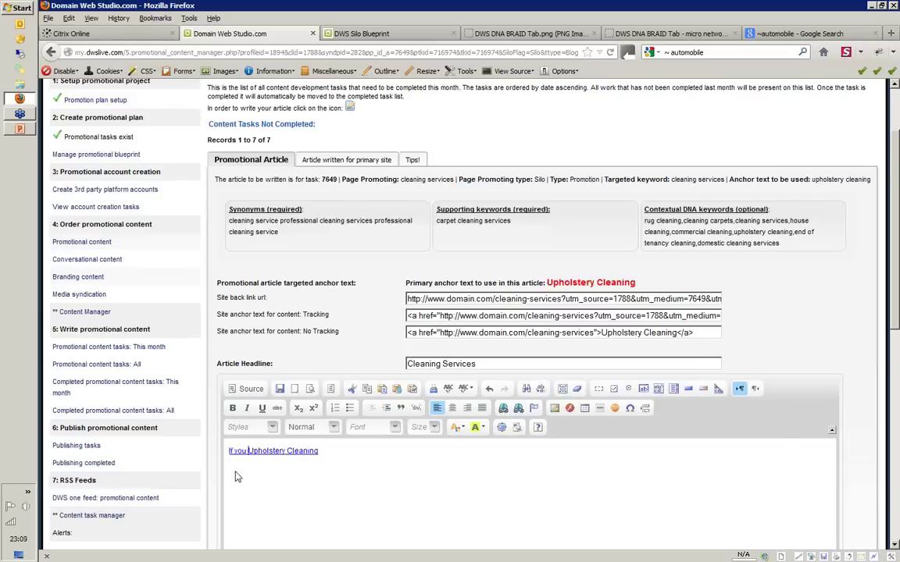
pyautogui.press('BackSpace')
pyautogui.press('BackSpace')
pyautogui.press('BackSpace')
pyautogui.press('BackSpace')
pyautogui.press('BackSpace')
pyautogui.press('BackSpace')
pyautogui.press('BackSpace')
pyautogui.press('BackSpace')
pyautogui.press('BackSpace')
# In the HTML source, add "If you looking for the best" before the link and "services in ..." after it, and show the formatted result
pyautogui.click(236, 389)
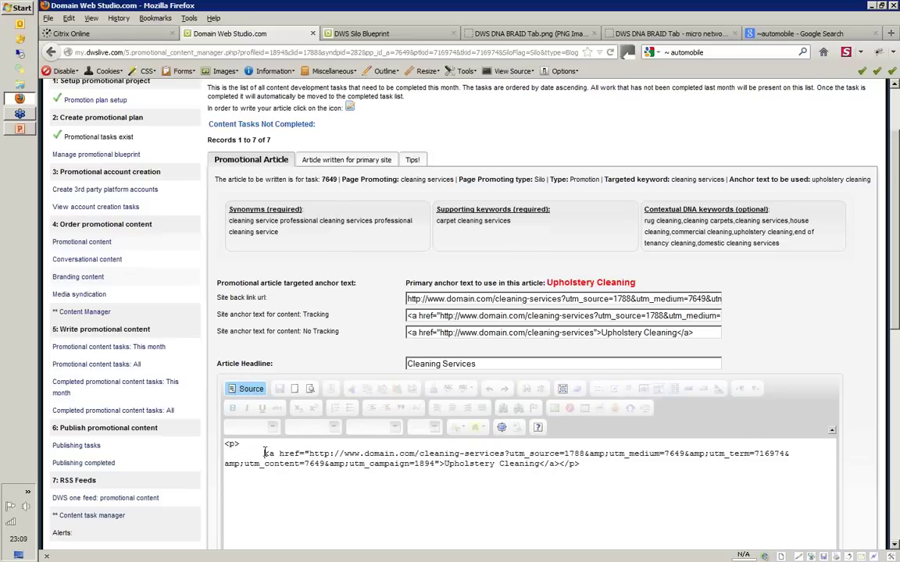
pyautogui.write('If you look')
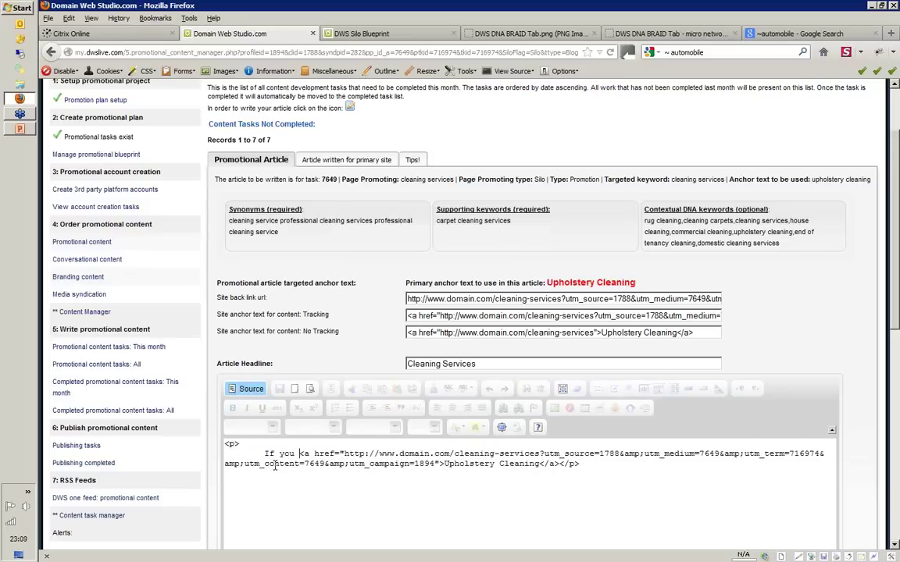
pyautogui.write('ing for t')
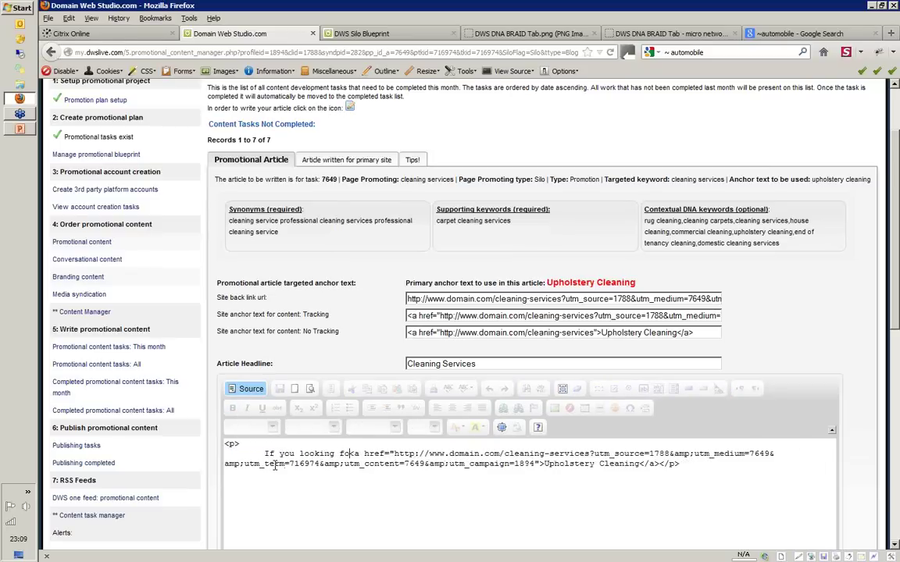
pyautogui.write('he best')
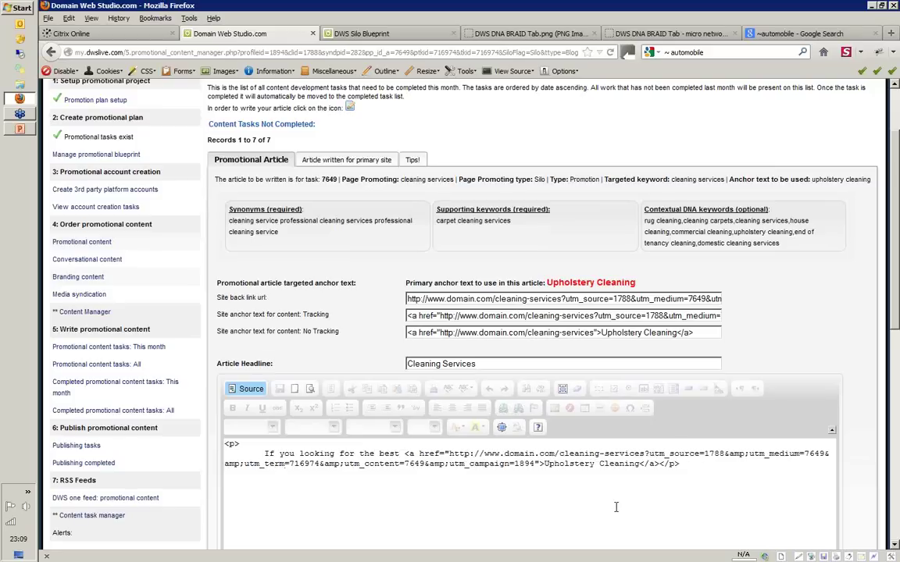
pyautogui.click(661, 464)
pyautogui.write('services in ...')
pyautogui.click(245, 391)
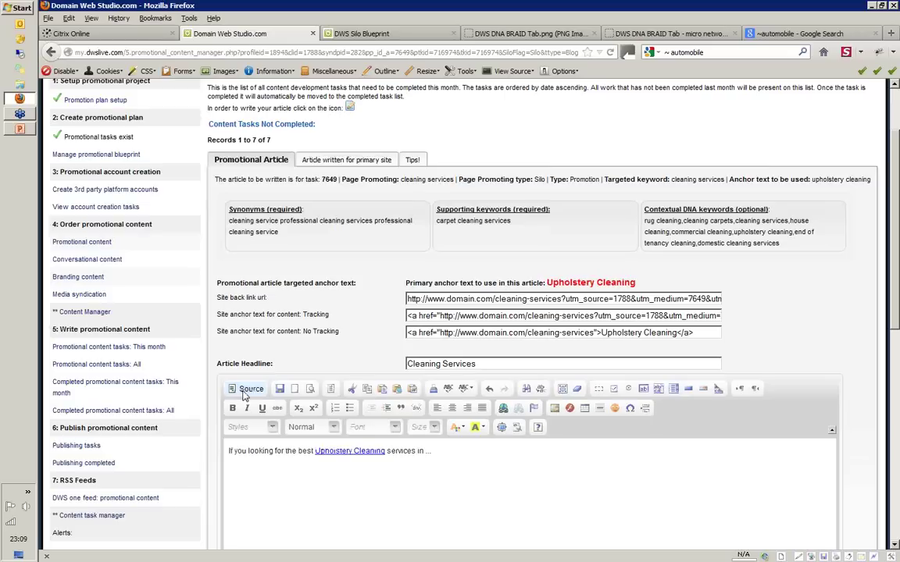
# Change the link's anchor text to lowercase "upholstery cleaning" in the article
pyautogui.click(318, 451)
pyautogui.press('BackSpace')
pyautogui.write('u')
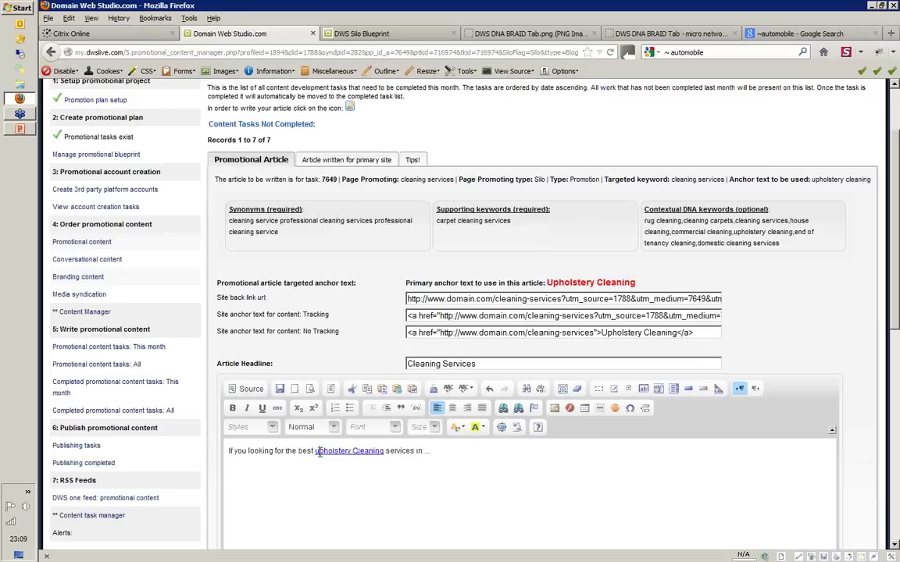
pyautogui.moveTo(353, 452); pyautogui.dragTo(357, 452)
pyautogui.write('c')
# Review the article written for the primary site and return to the promotional article
pyautogui.scroll(-2, 362, 431)
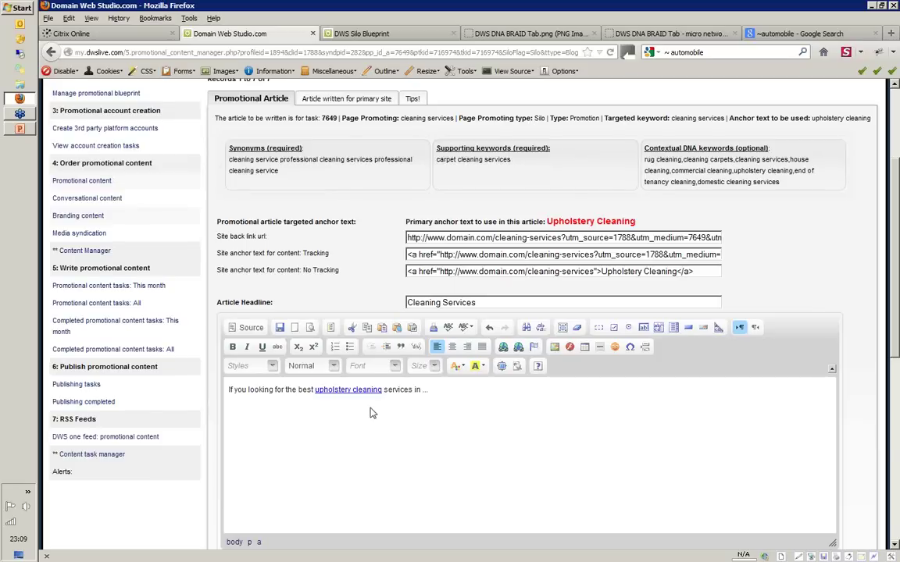
pyautogui.click(372, 105)
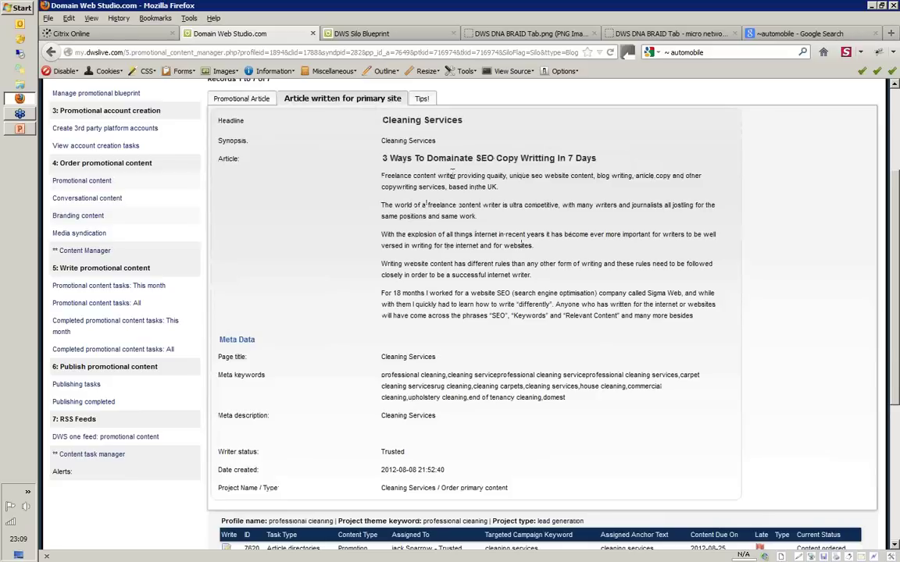
pyautogui.click(227, 99)
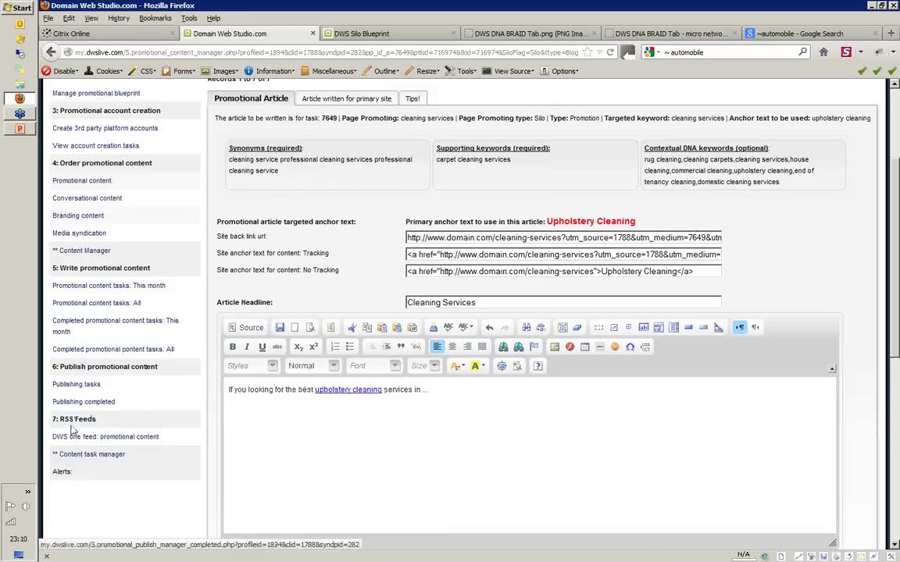
pyautogui.click(416, 442)
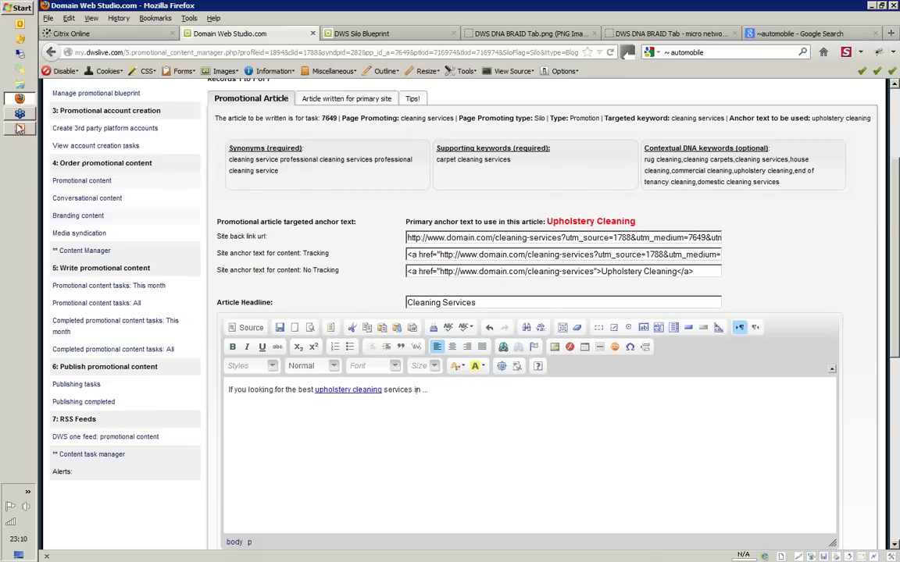
pyautogui.moveTo(21, 129)
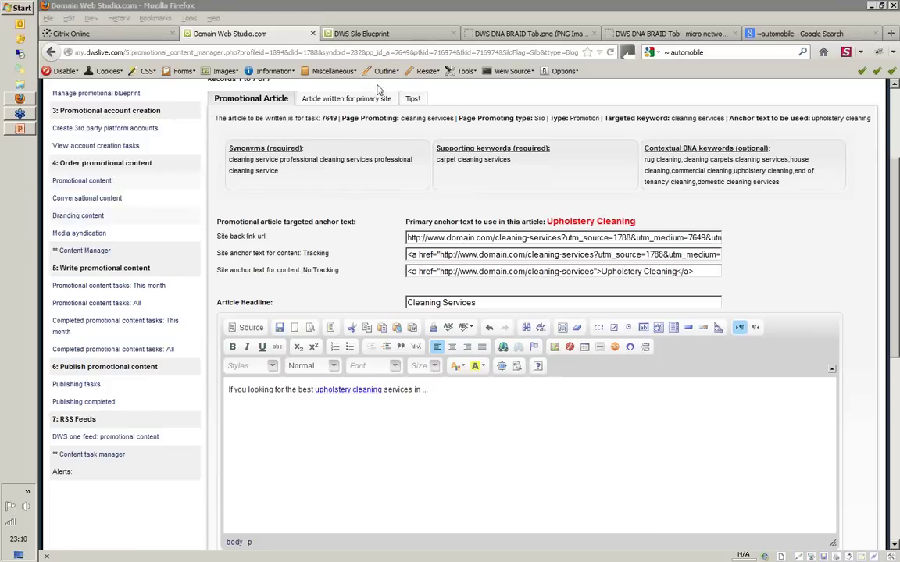
pyautogui.click(897, 113)
pyautogui.scroll(4, 897, 113)
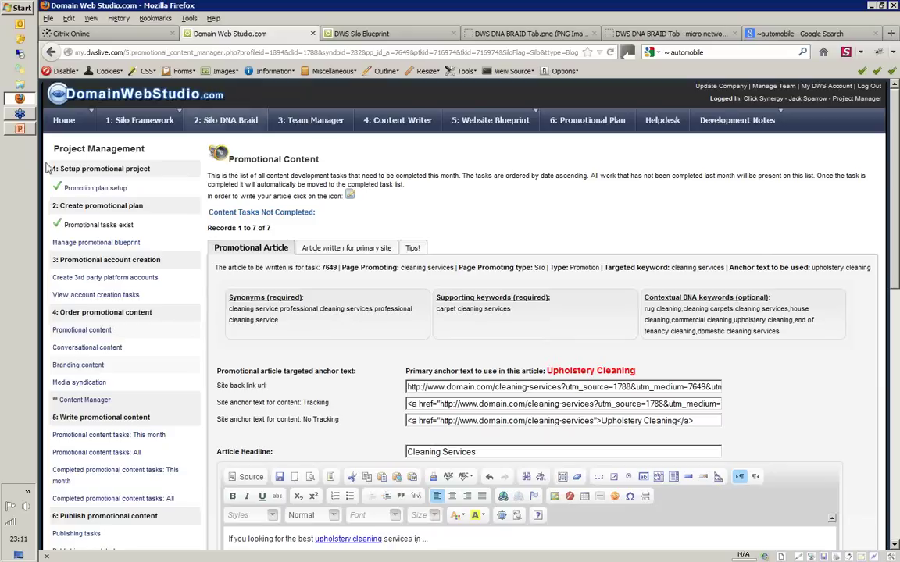
pyautogui.click(22, 116)
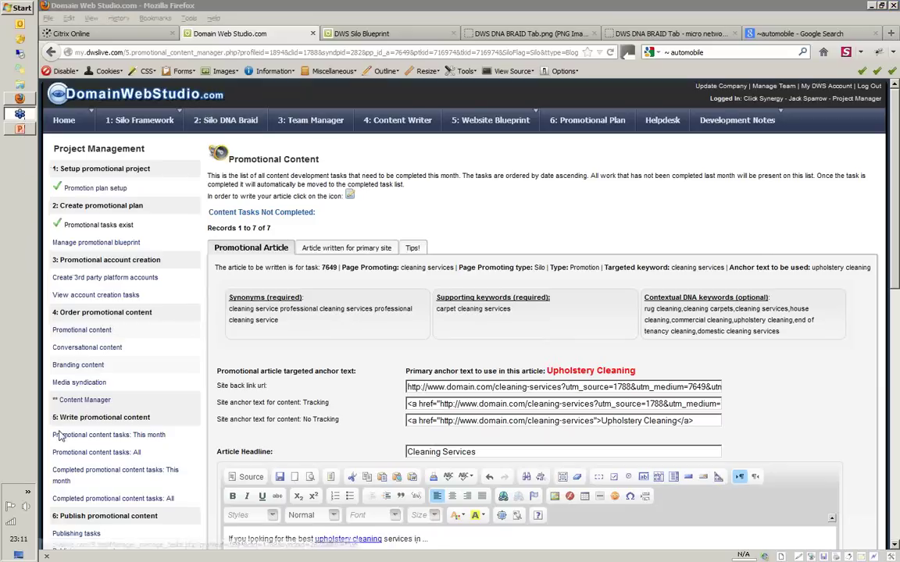